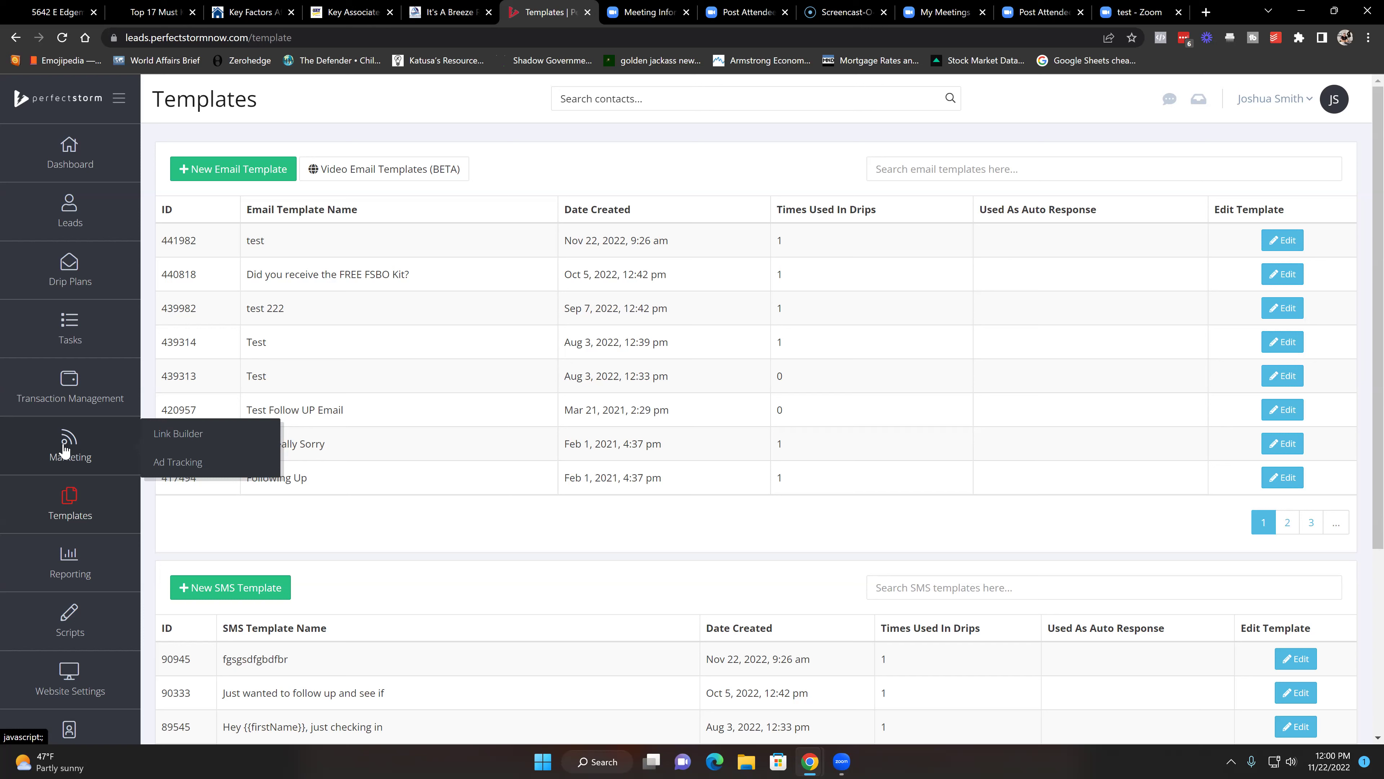
- Start a Search Results Page link in the Link Builder and set its location to Surprise, AZ
{"action": "left_click", "coordinate": [170, 438]}
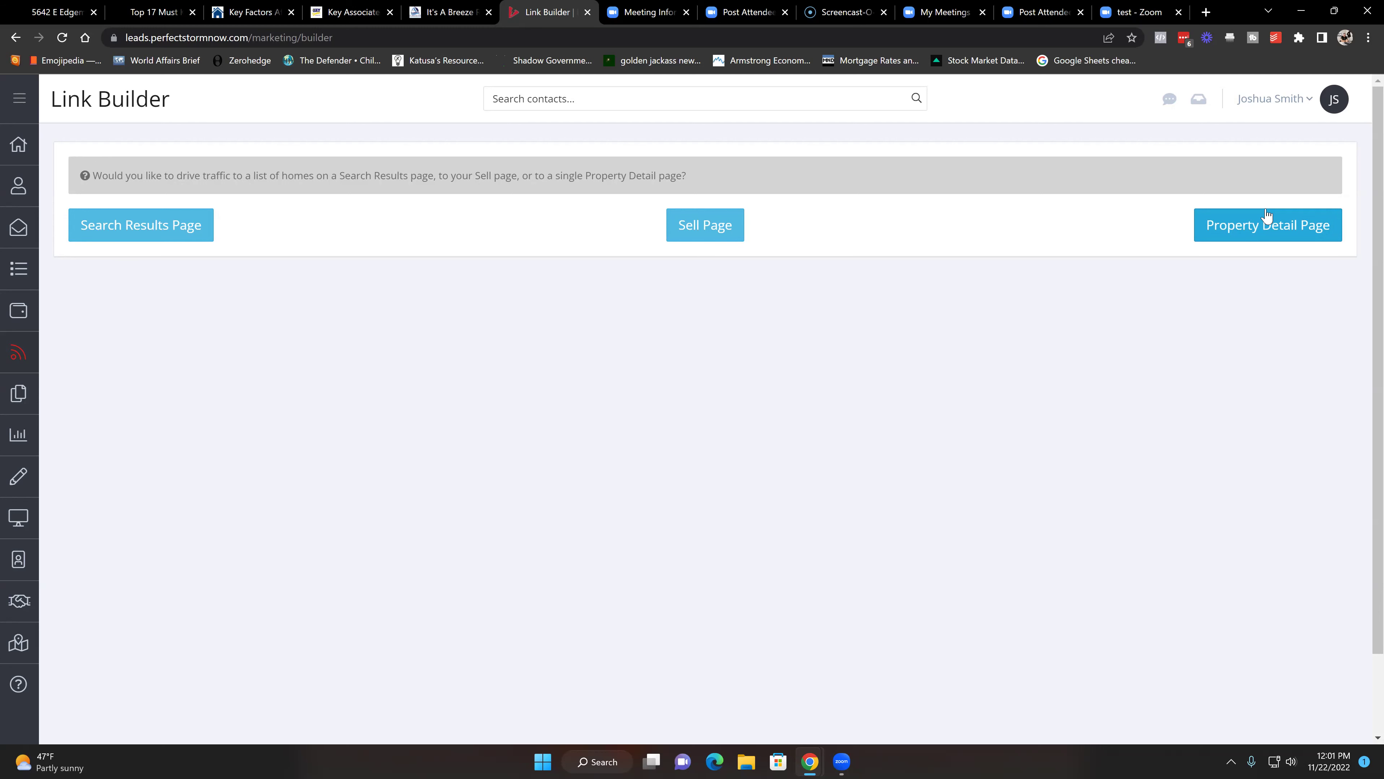
{"action": "left_click", "coordinate": [128, 230]}
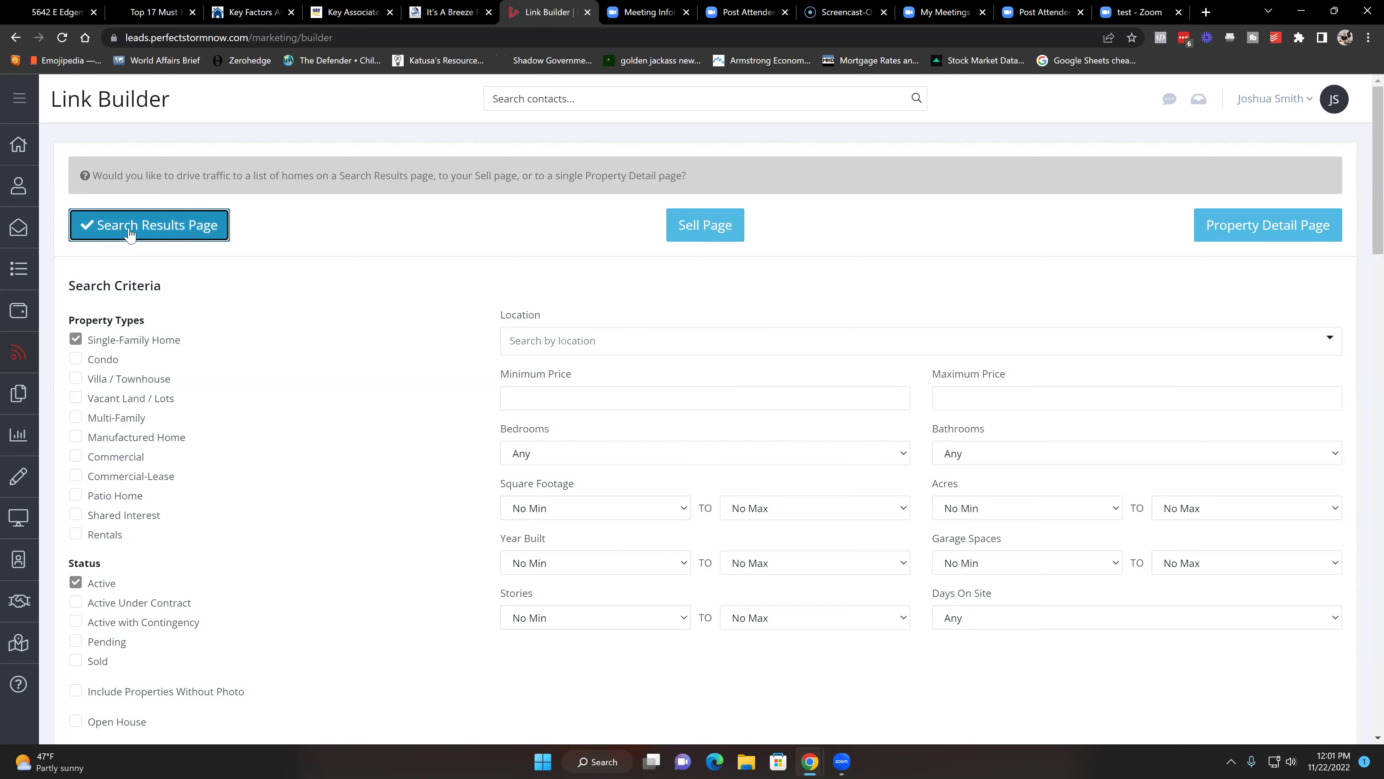
{"action": "left_click", "coordinate": [647, 342]}
{"action": "type", "text": "surprise"}
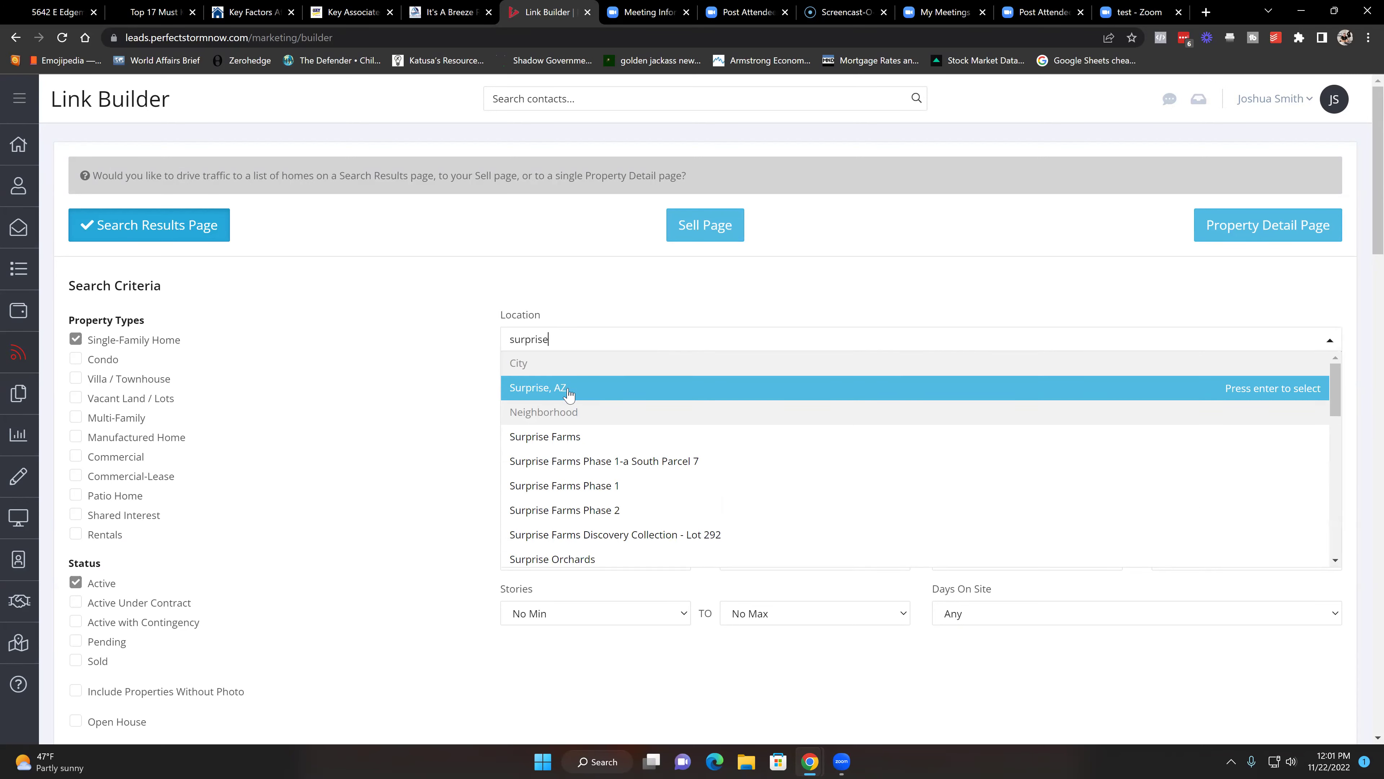
{"action": "left_click", "coordinate": [518, 388]}
- Add Pool from the exterior features to the link's search criteria
{"action": "scroll", "coordinate": [394, 393], "scroll_direction": "down", "scroll_amount": 8}
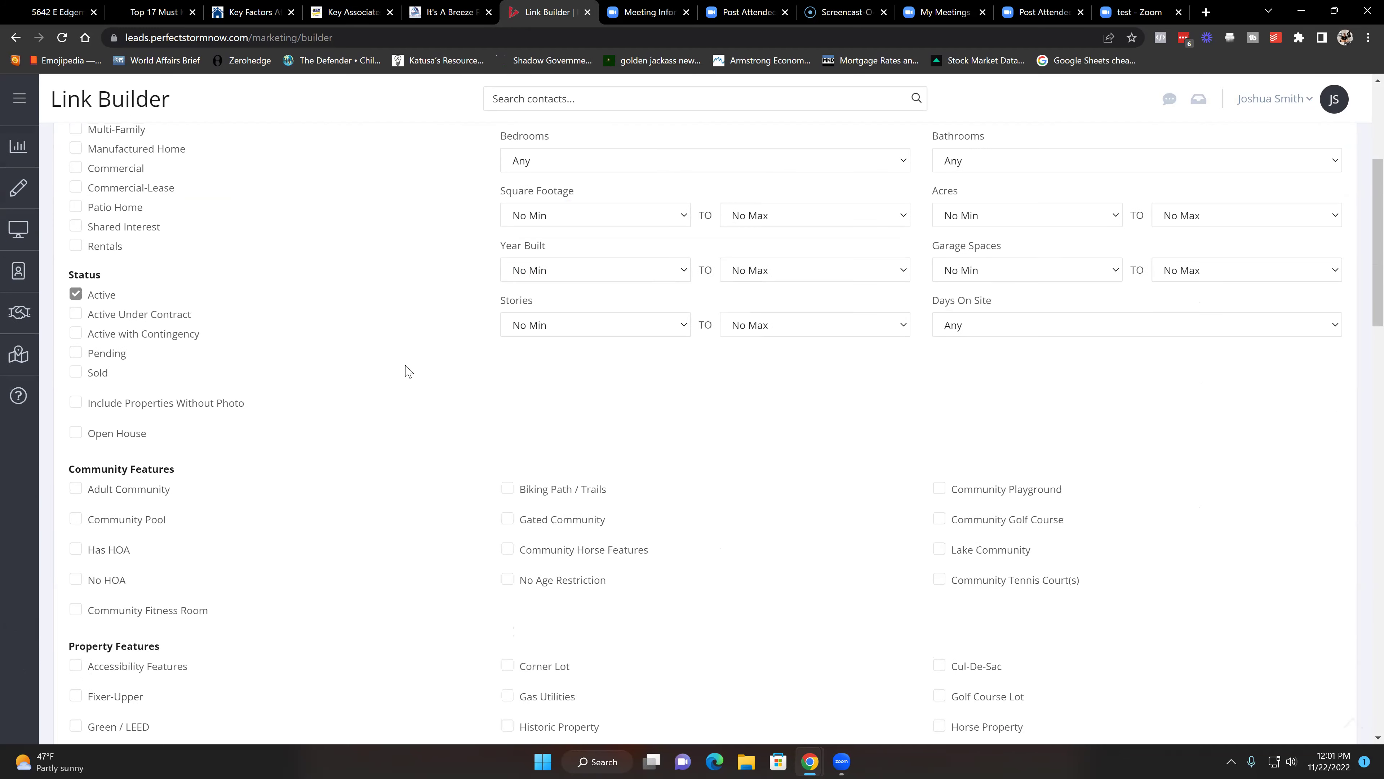
{"action": "scroll", "coordinate": [297, 314], "scroll_direction": "up", "scroll_amount": 2}
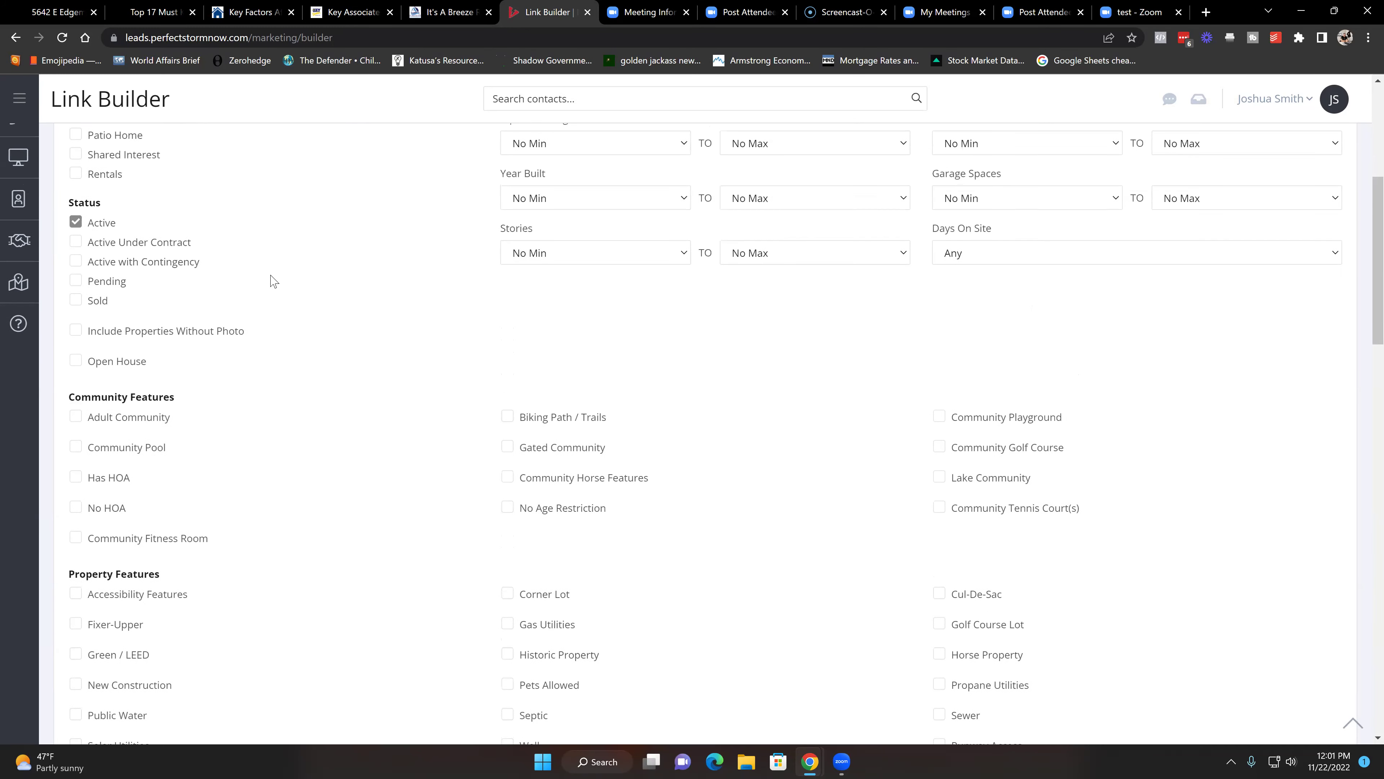
{"action": "scroll", "coordinate": [850, 376], "scroll_direction": "up", "scroll_amount": 3}
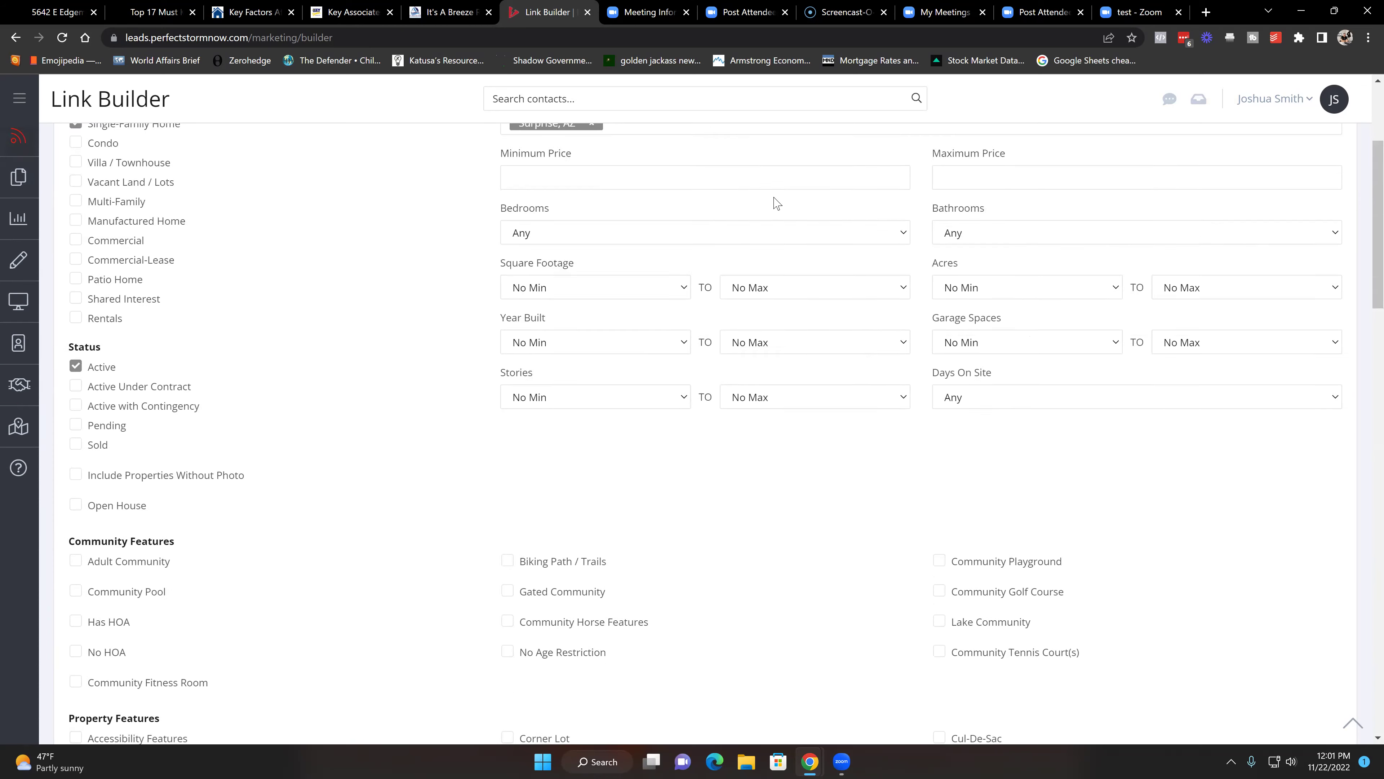
{"action": "scroll", "coordinate": [446, 372], "scroll_direction": "down", "scroll_amount": 7}
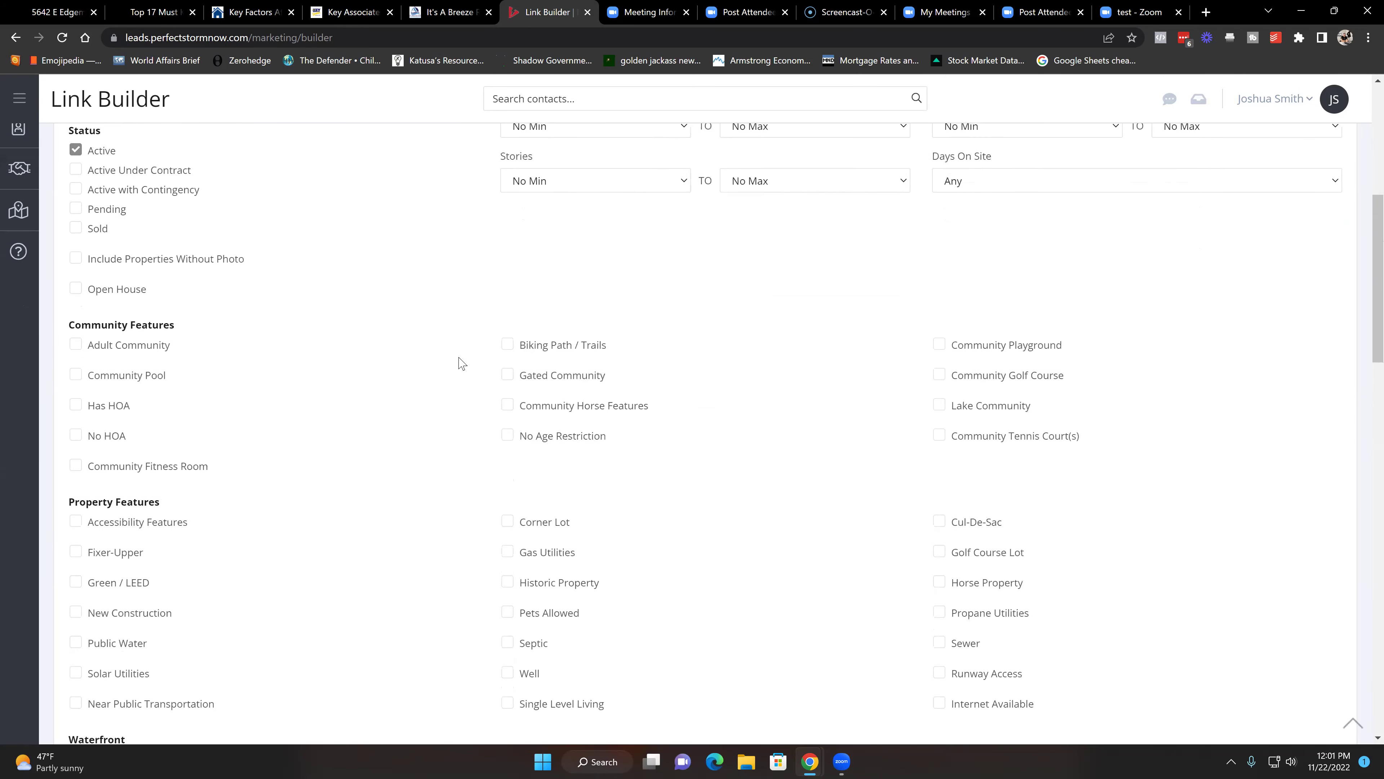
{"action": "scroll", "coordinate": [470, 362], "scroll_direction": "down", "scroll_amount": 5}
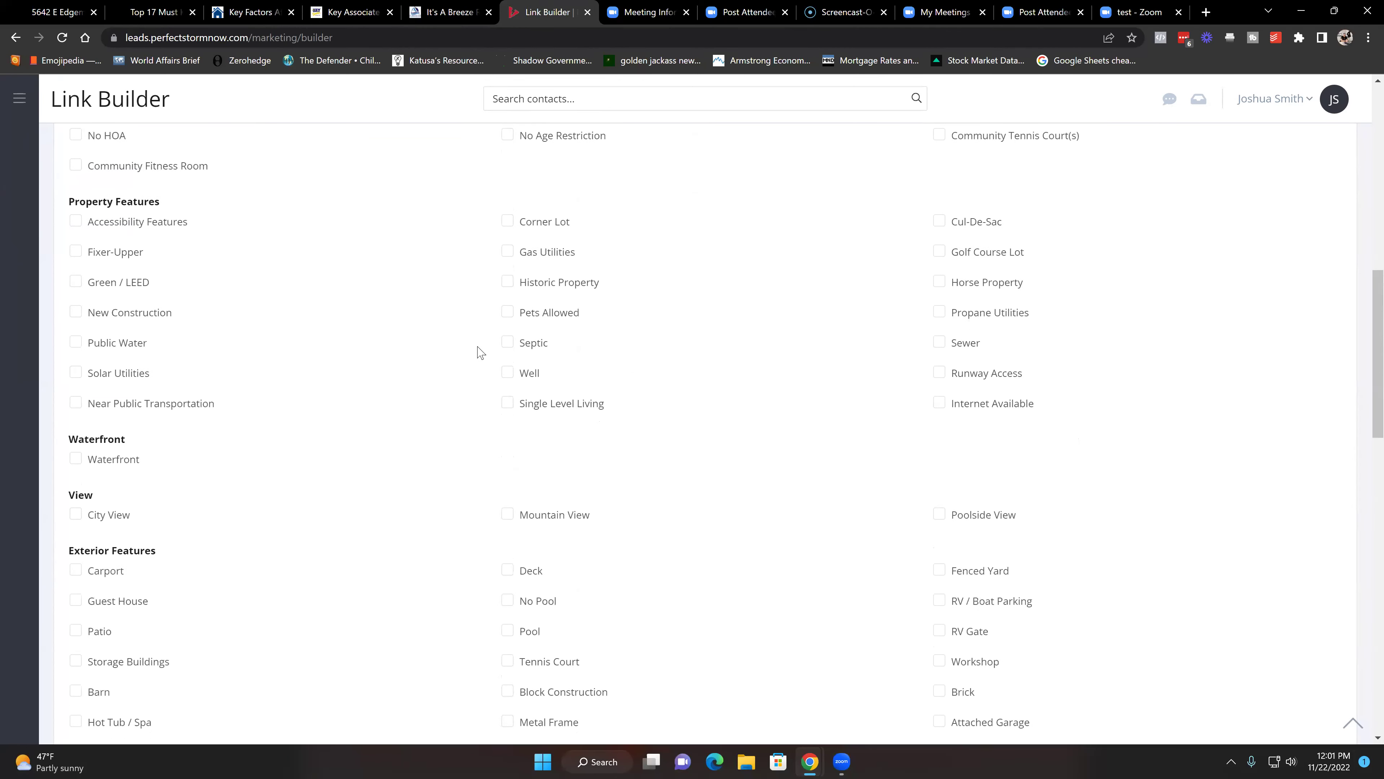
{"action": "left_click", "coordinate": [507, 501]}
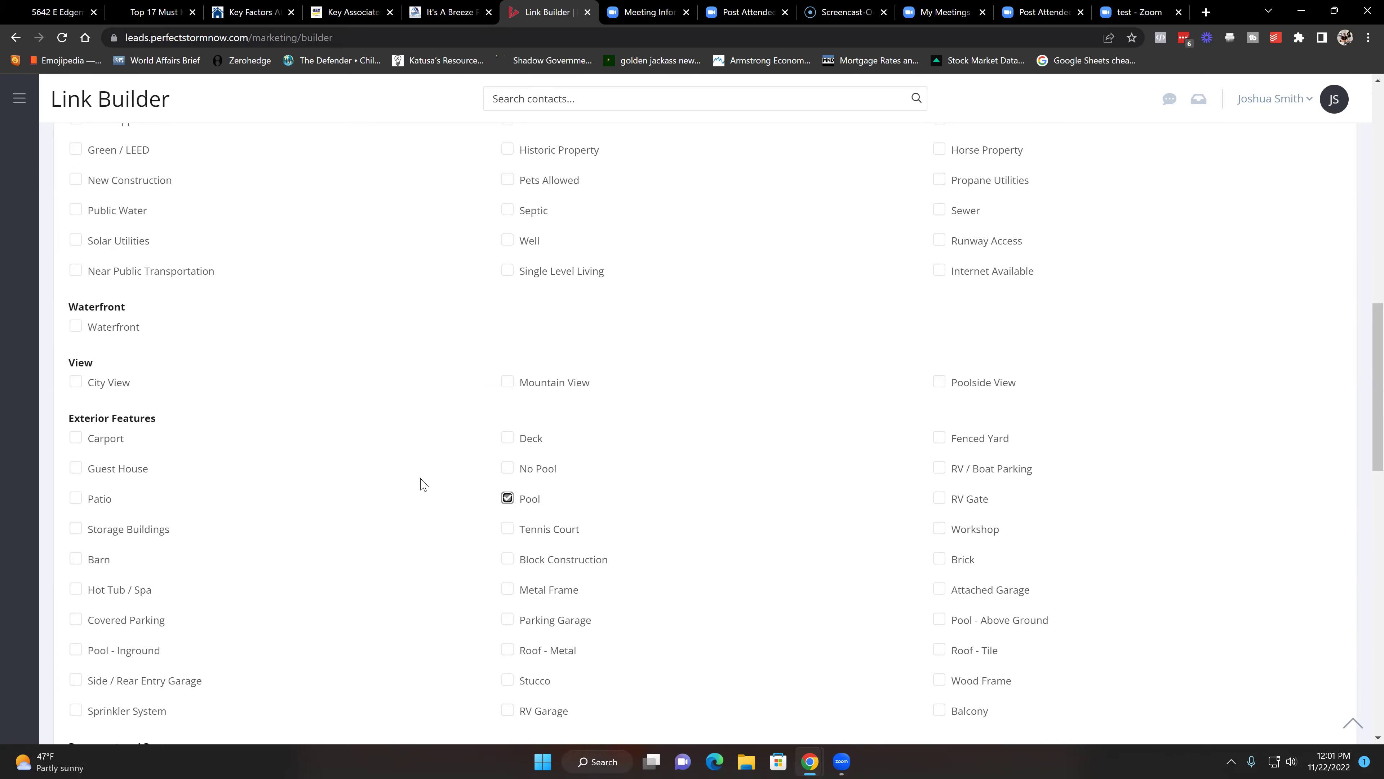
- Set the lead routing to No so the link's leads are not assigned to a specific agent
{"action": "scroll", "coordinate": [445, 461], "scroll_direction": "up", "scroll_amount": 4}
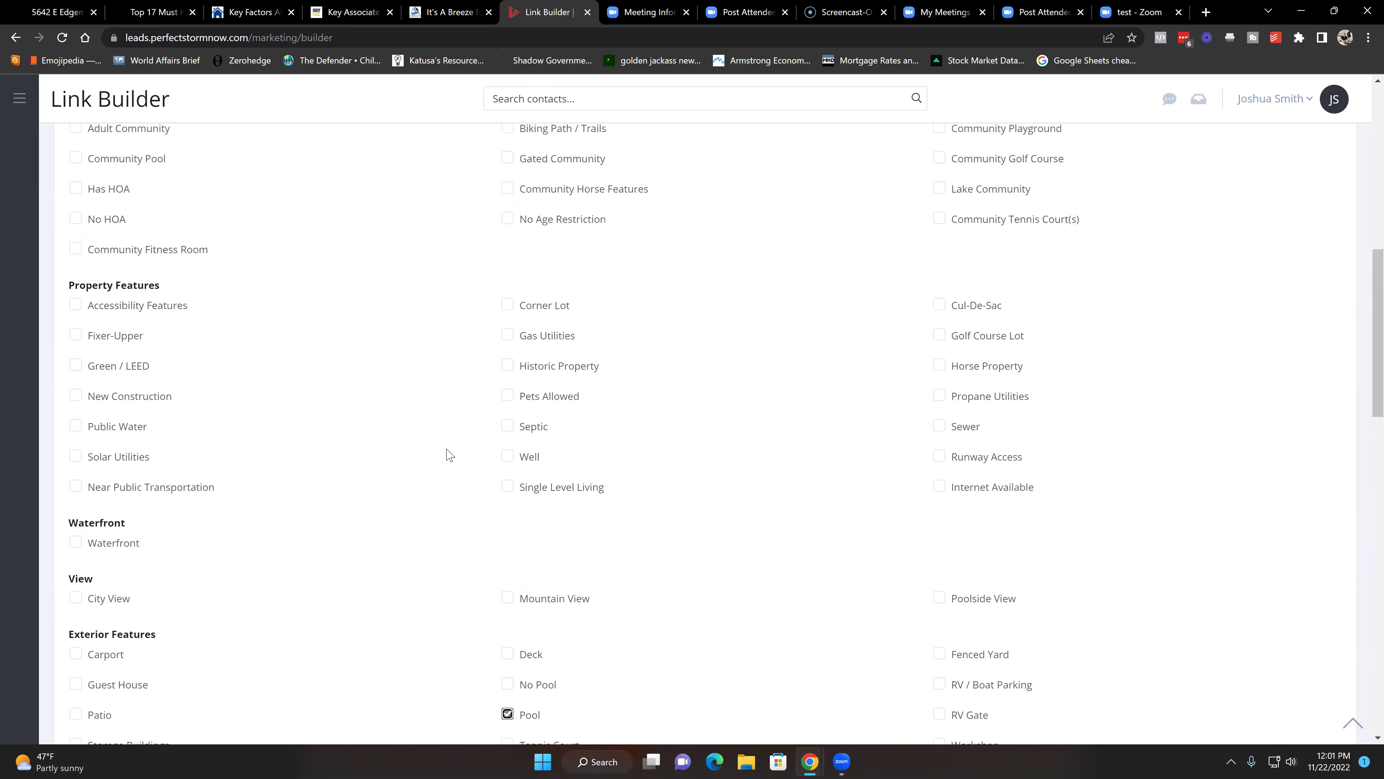
{"action": "scroll", "coordinate": [452, 447], "scroll_direction": "up", "scroll_amount": 10}
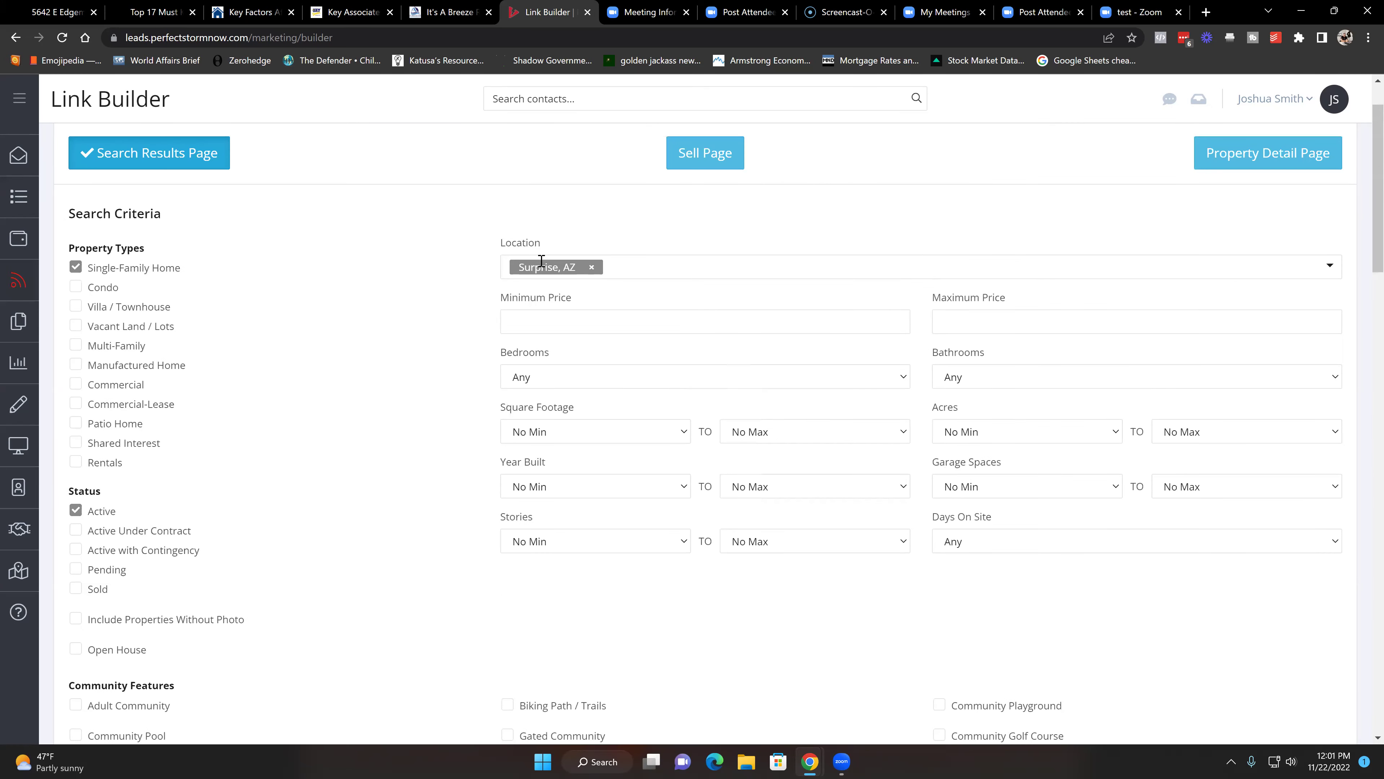
{"action": "scroll", "coordinate": [441, 404], "scroll_direction": "down", "scroll_amount": 19}
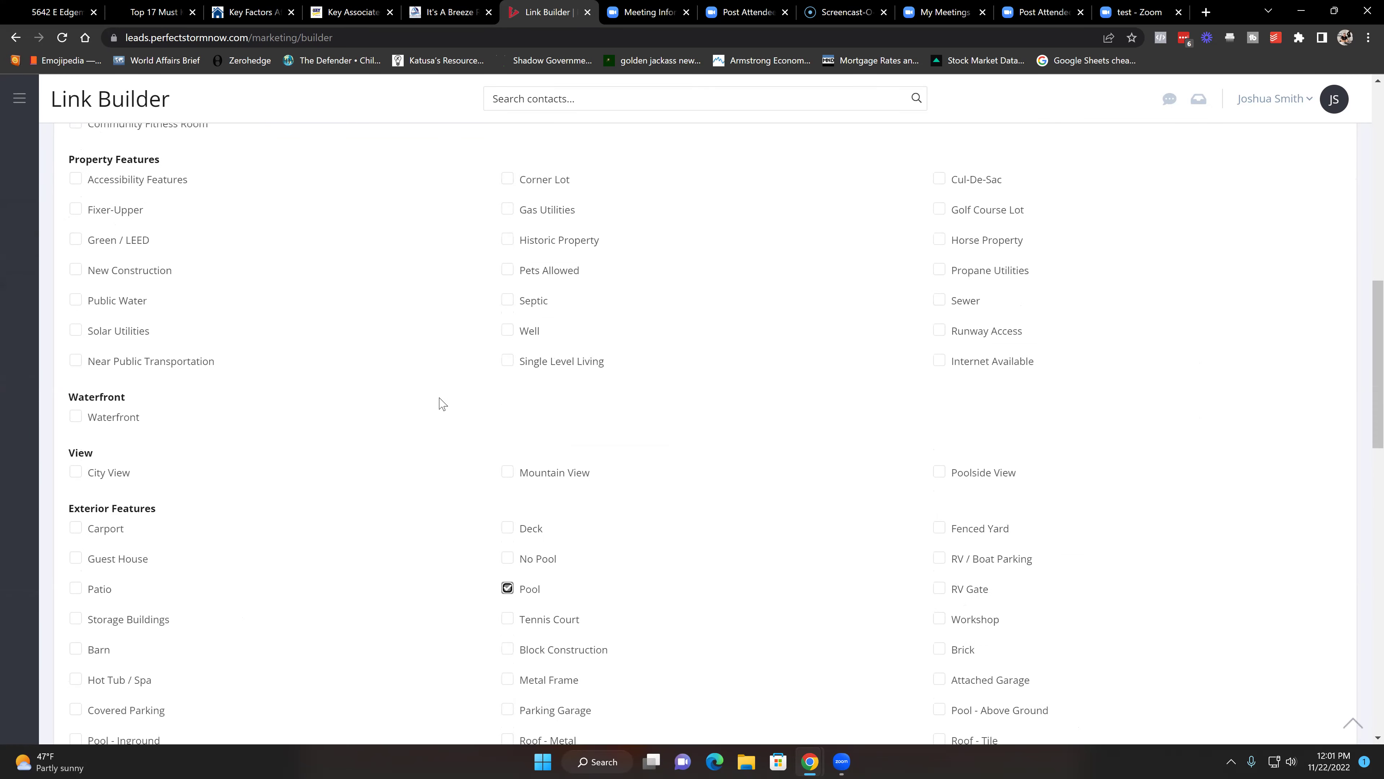
{"action": "scroll", "coordinate": [445, 398], "scroll_direction": "down", "scroll_amount": 10}
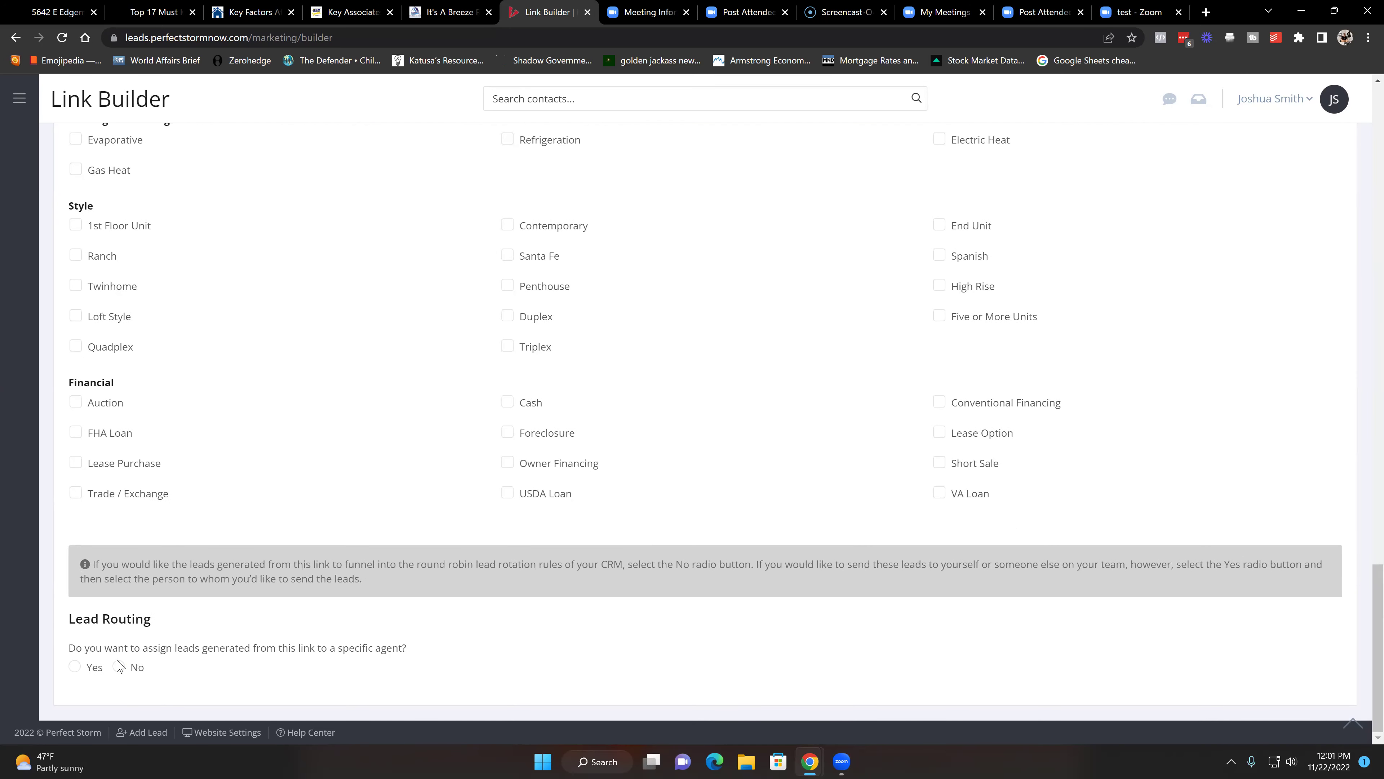
{"action": "left_click", "coordinate": [119, 667]}
{"action": "scroll", "coordinate": [245, 614], "scroll_direction": "down", "scroll_amount": 3}
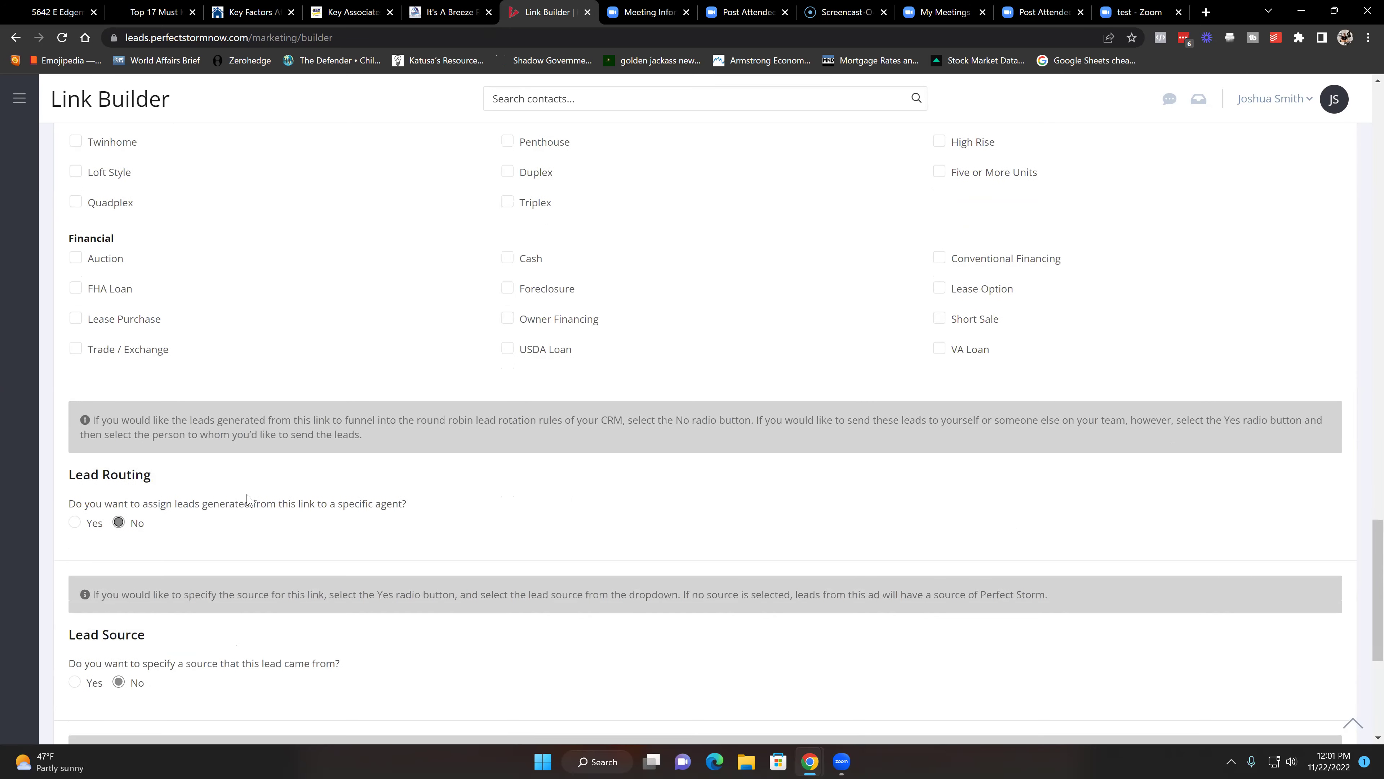
- Specify a lead source for the link and set it to Facebook Lead Ads
{"action": "scroll", "coordinate": [191, 499], "scroll_direction": "down", "scroll_amount": 3}
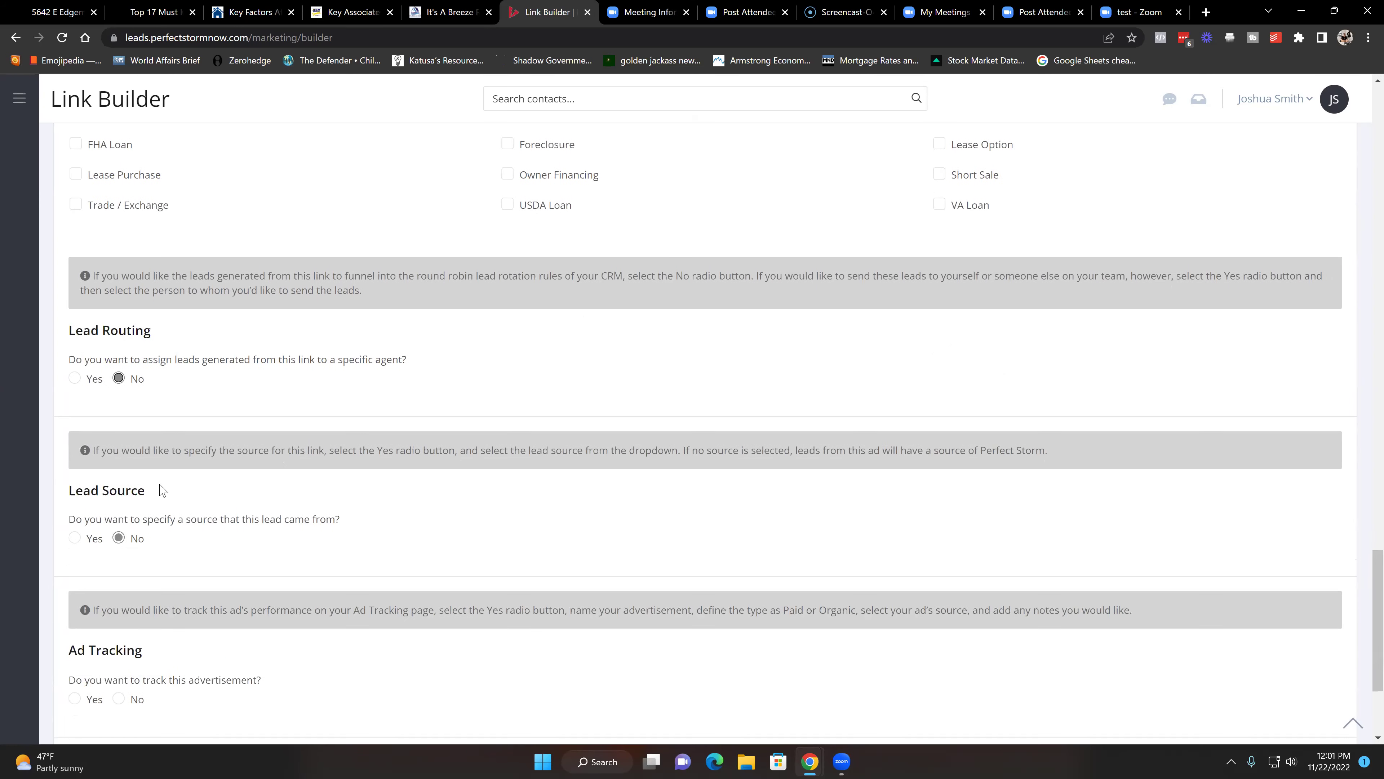
{"action": "left_click", "coordinate": [73, 538]}
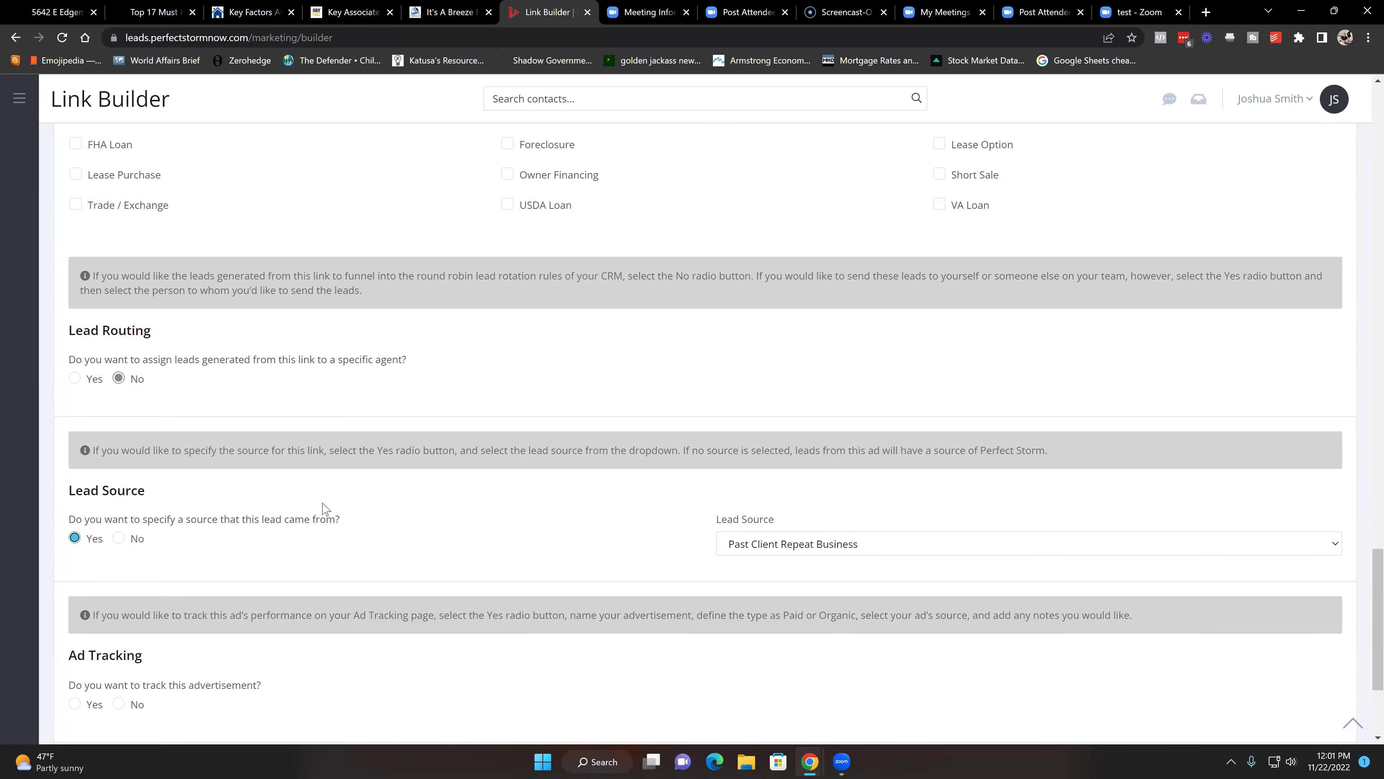
{"action": "left_click", "coordinate": [767, 544]}
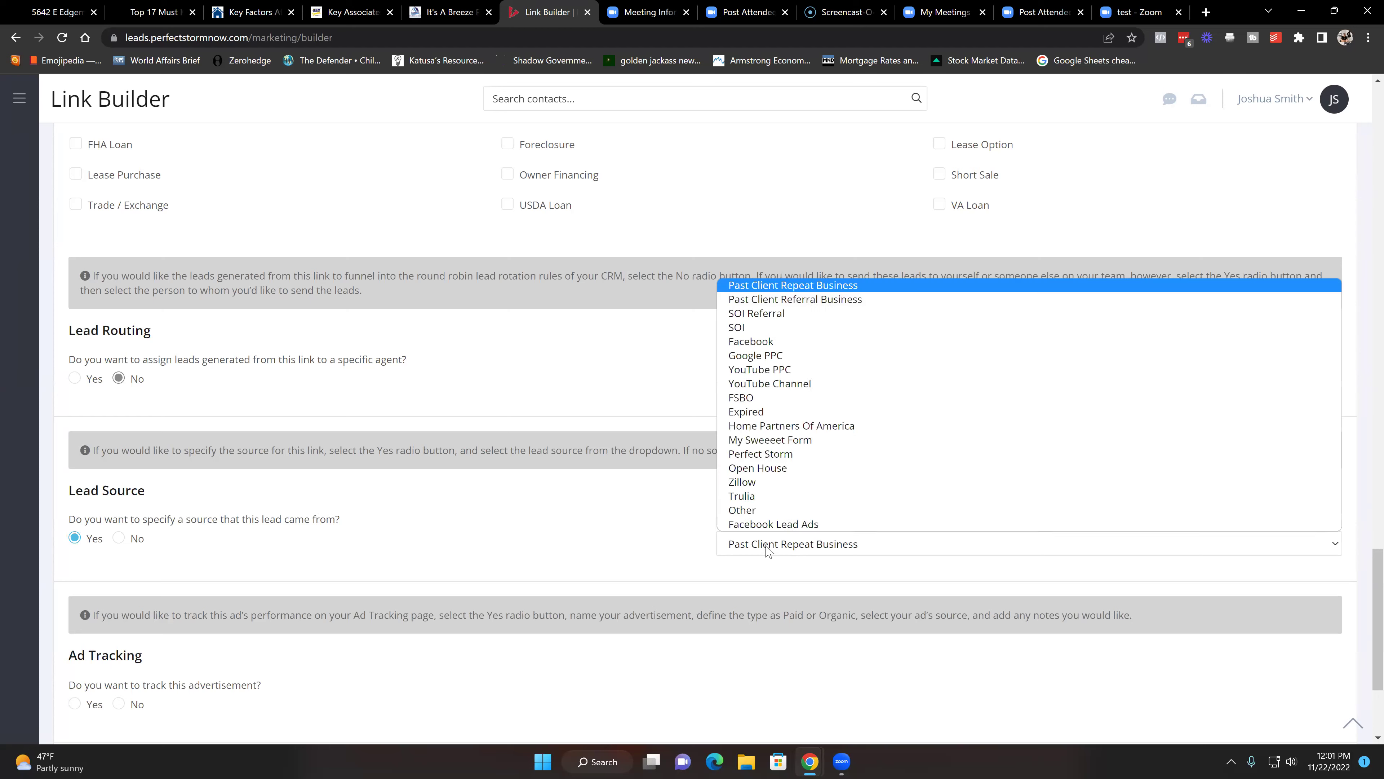
{"action": "left_click", "coordinate": [776, 525]}
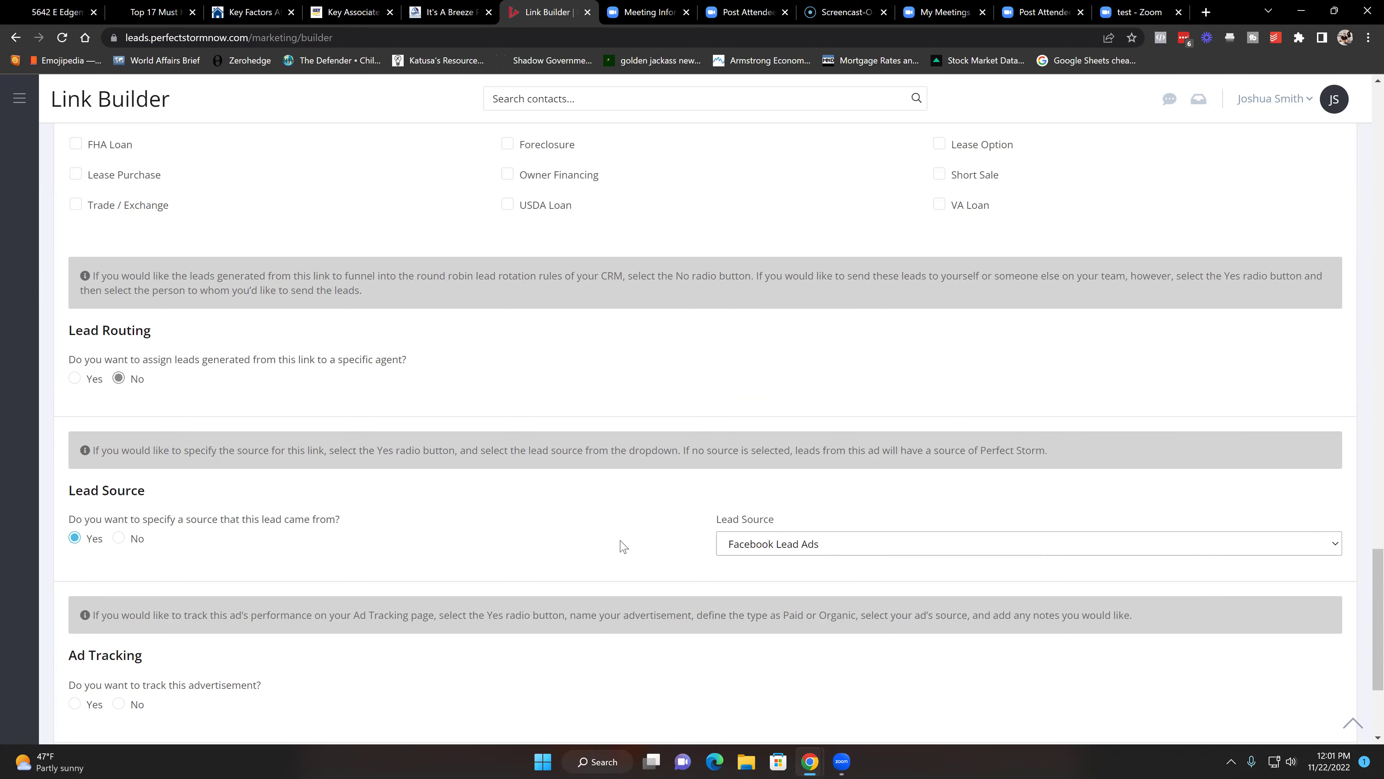
- Enable ad tracking for the link and name the advertisement "Surprise Homes with Pools 11/22/2022 V2"
{"action": "scroll", "coordinate": [627, 540], "scroll_direction": "down", "scroll_amount": 4}
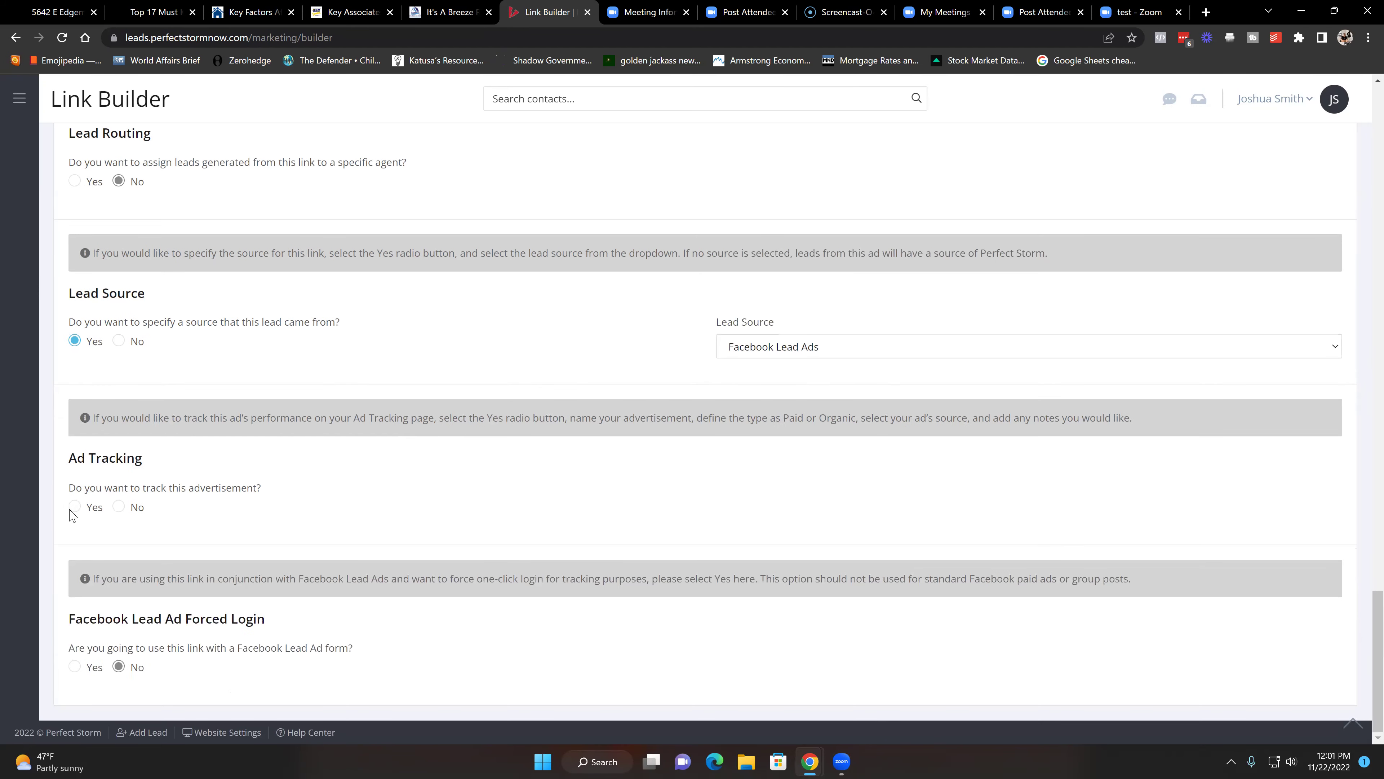
{"action": "left_click", "coordinate": [75, 507]}
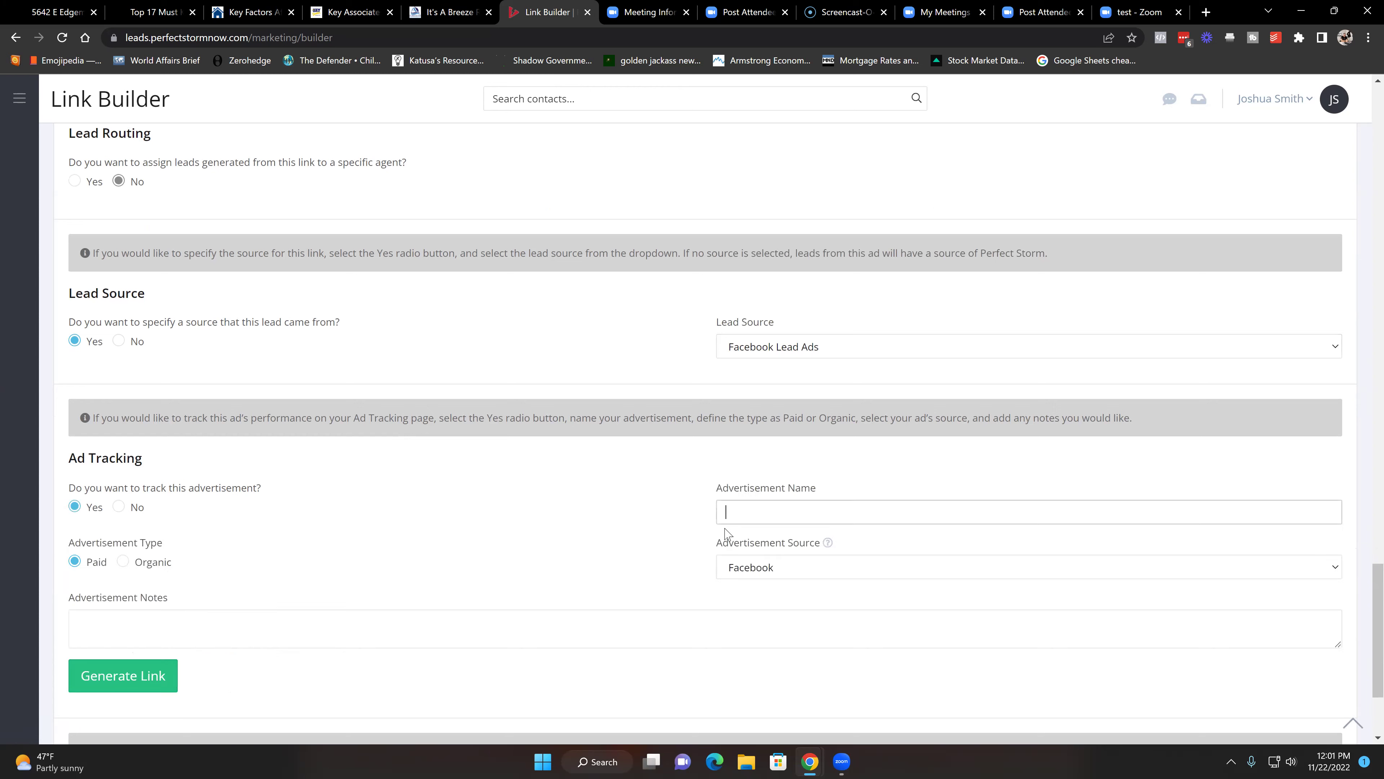
{"action": "left_click", "coordinate": [832, 519]}
{"action": "type", "text": "Surprise Homes with Pools 11/22/2022 V2"}
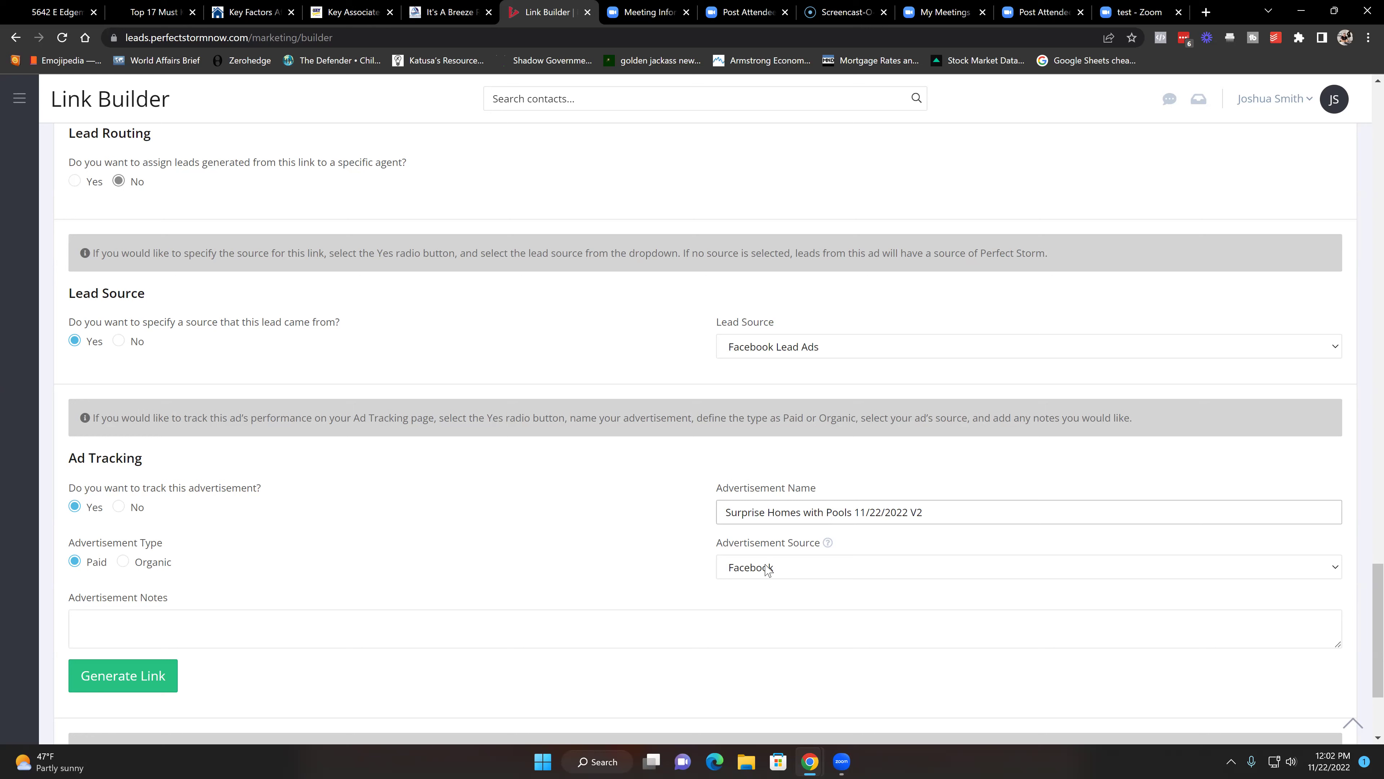
- Look over the available advertisement sources and the Organic and Paid types, keeping Facebook and Paid
{"action": "left_click", "coordinate": [801, 573]}
{"action": "left_click", "coordinate": [801, 573]}
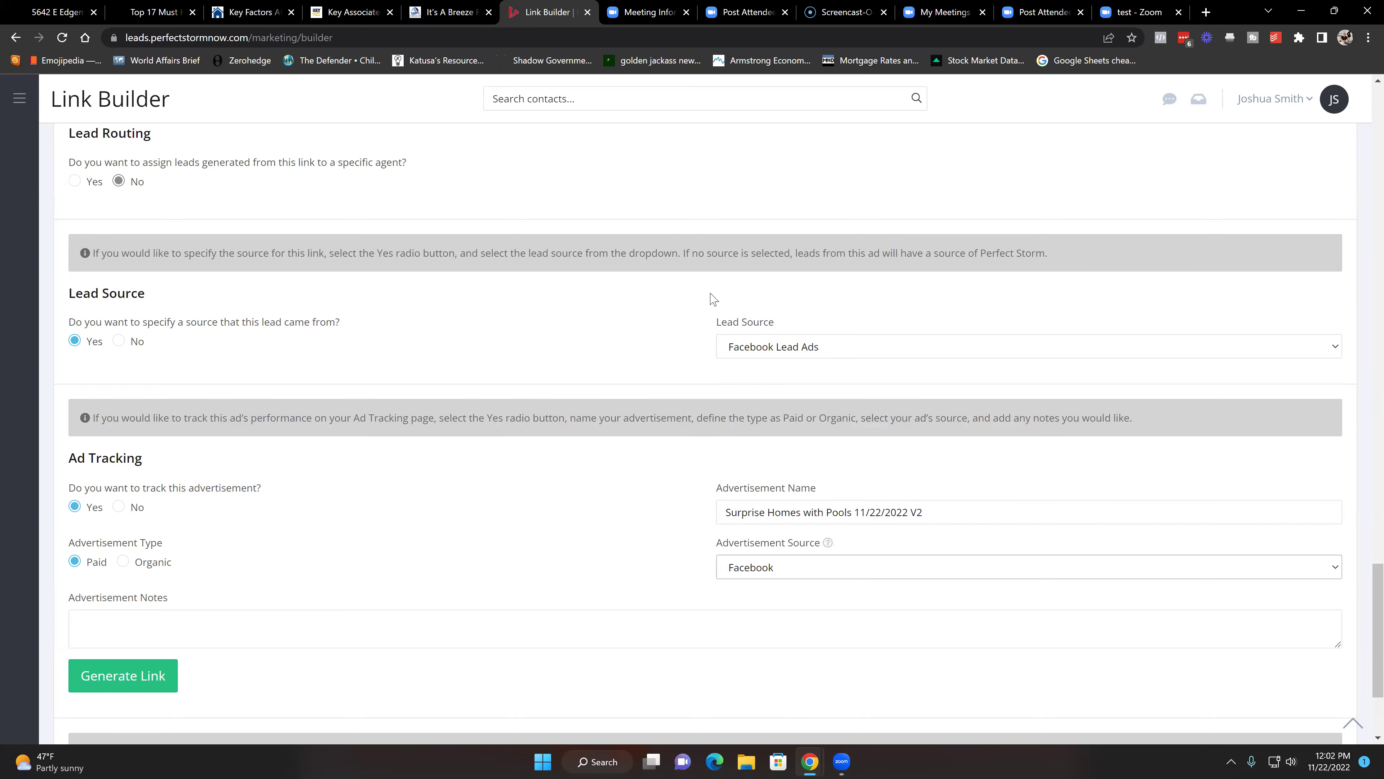
{"action": "left_click", "coordinate": [790, 569]}
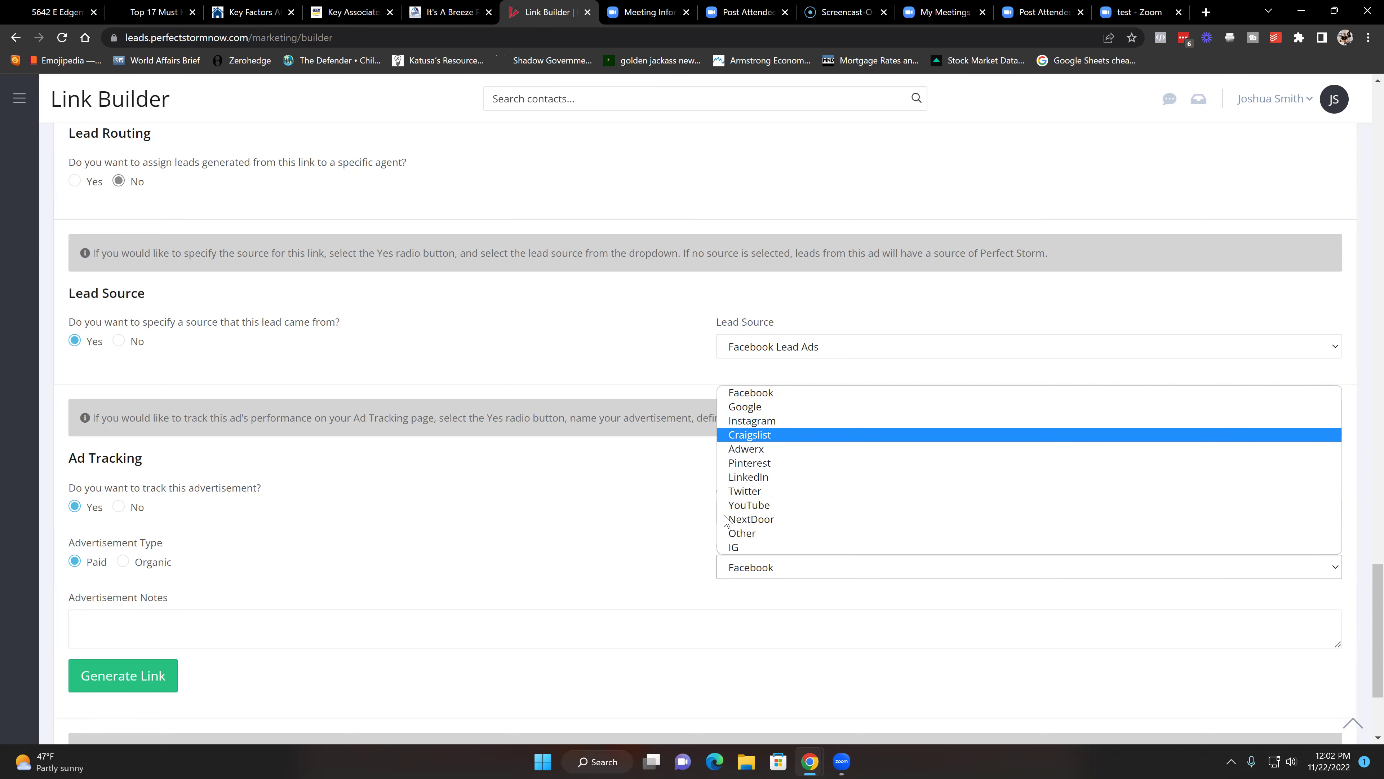
{"action": "left_click", "coordinate": [663, 516]}
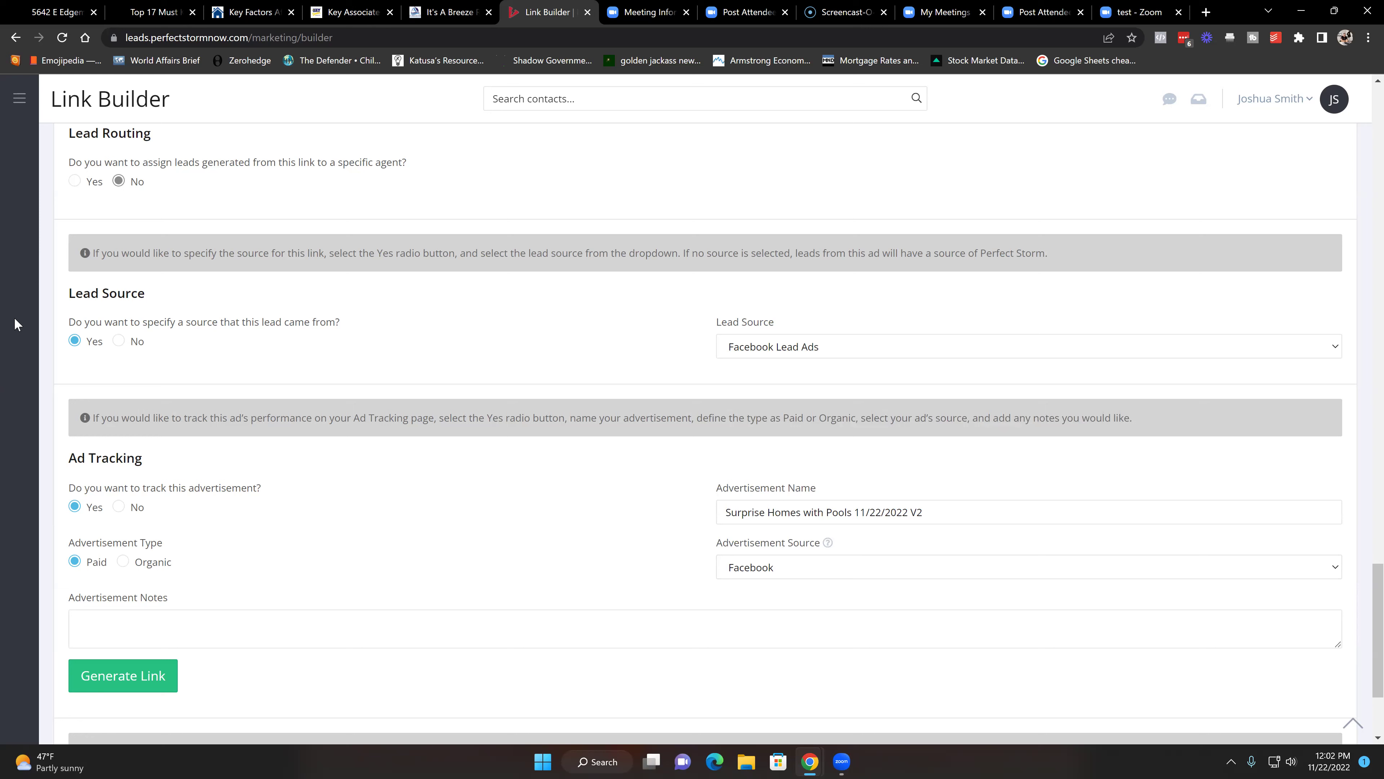
{"action": "left_click", "coordinate": [123, 562]}
{"action": "left_click", "coordinate": [75, 562]}
- Generate the tracked advertisement link and copy its web address
{"action": "scroll", "coordinate": [201, 526], "scroll_direction": "down", "scroll_amount": 1}
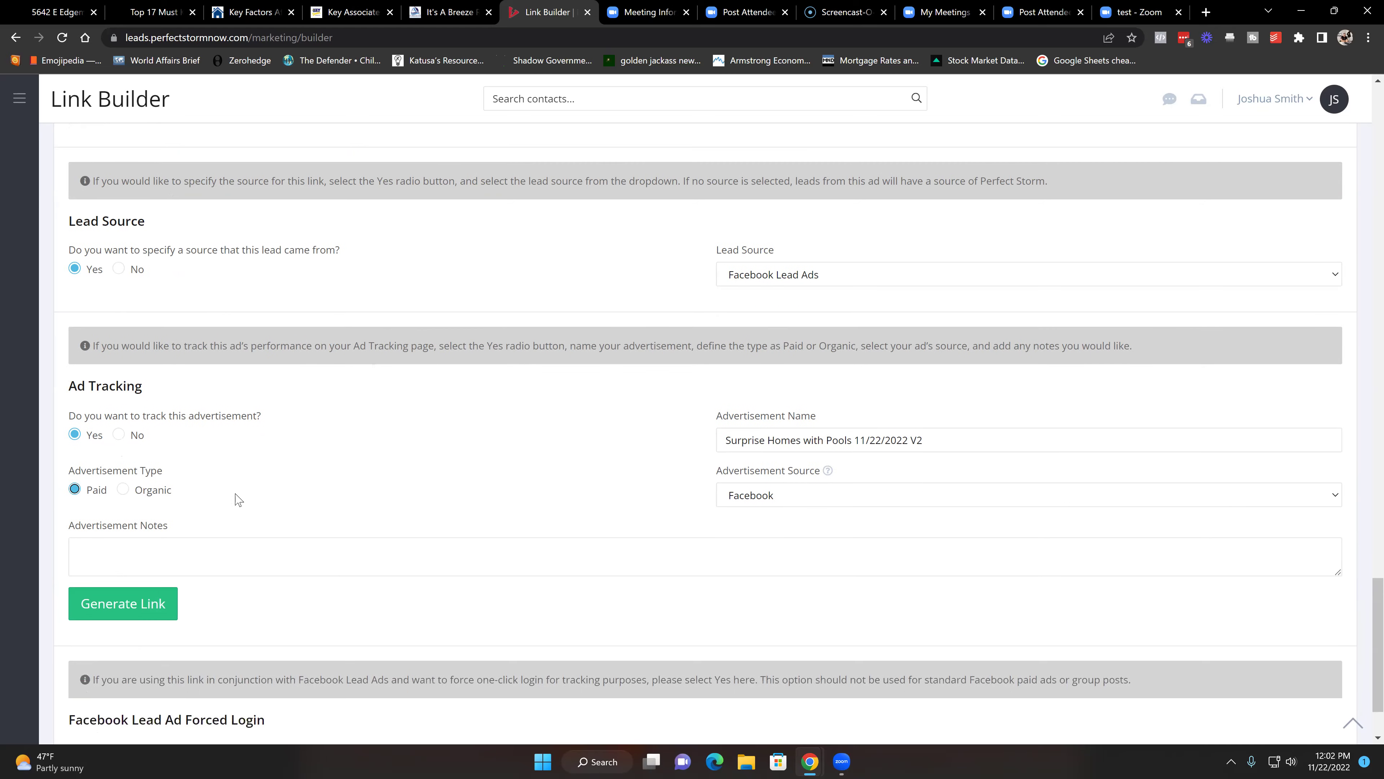
{"action": "left_click", "coordinate": [134, 605]}
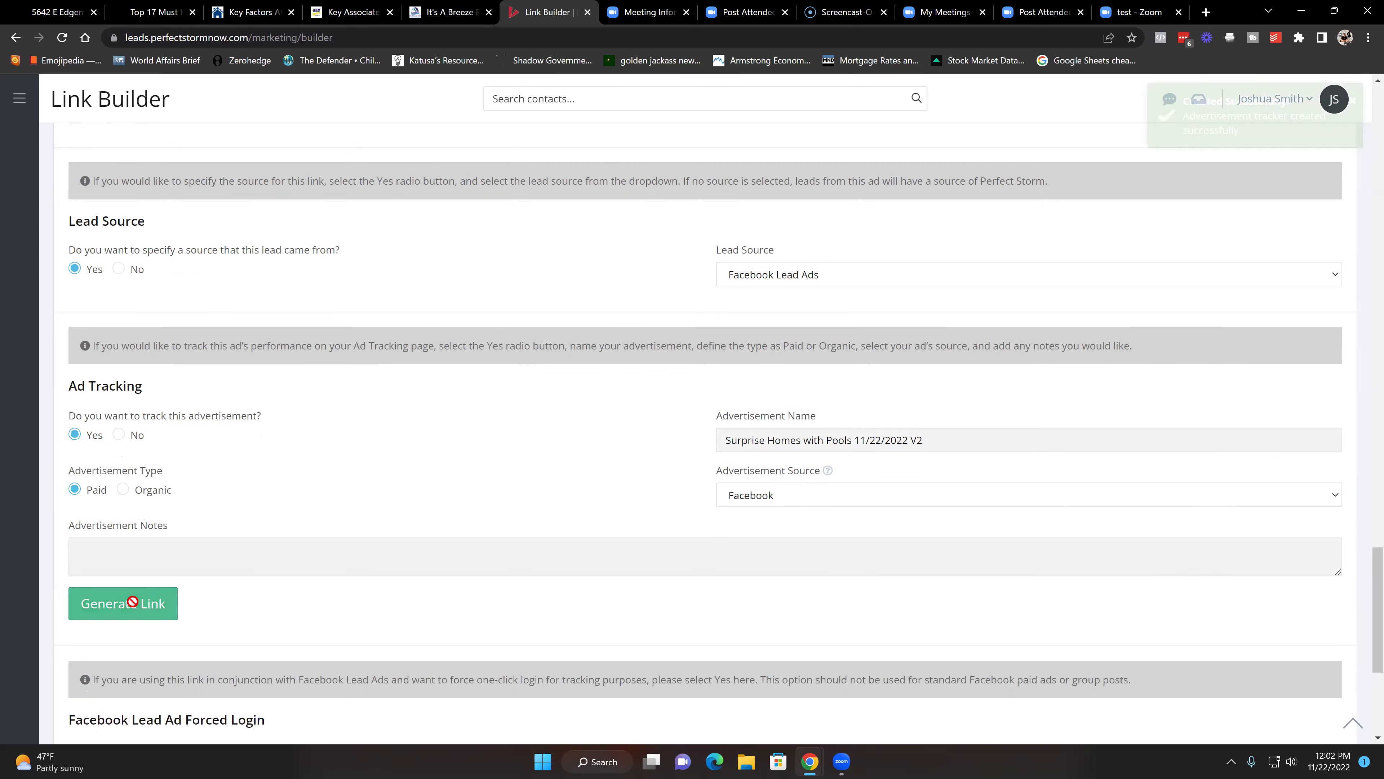
{"action": "scroll", "coordinate": [480, 573], "scroll_direction": "down", "scroll_amount": 3}
{"action": "scroll", "coordinate": [499, 557], "scroll_direction": "down", "scroll_amount": 2}
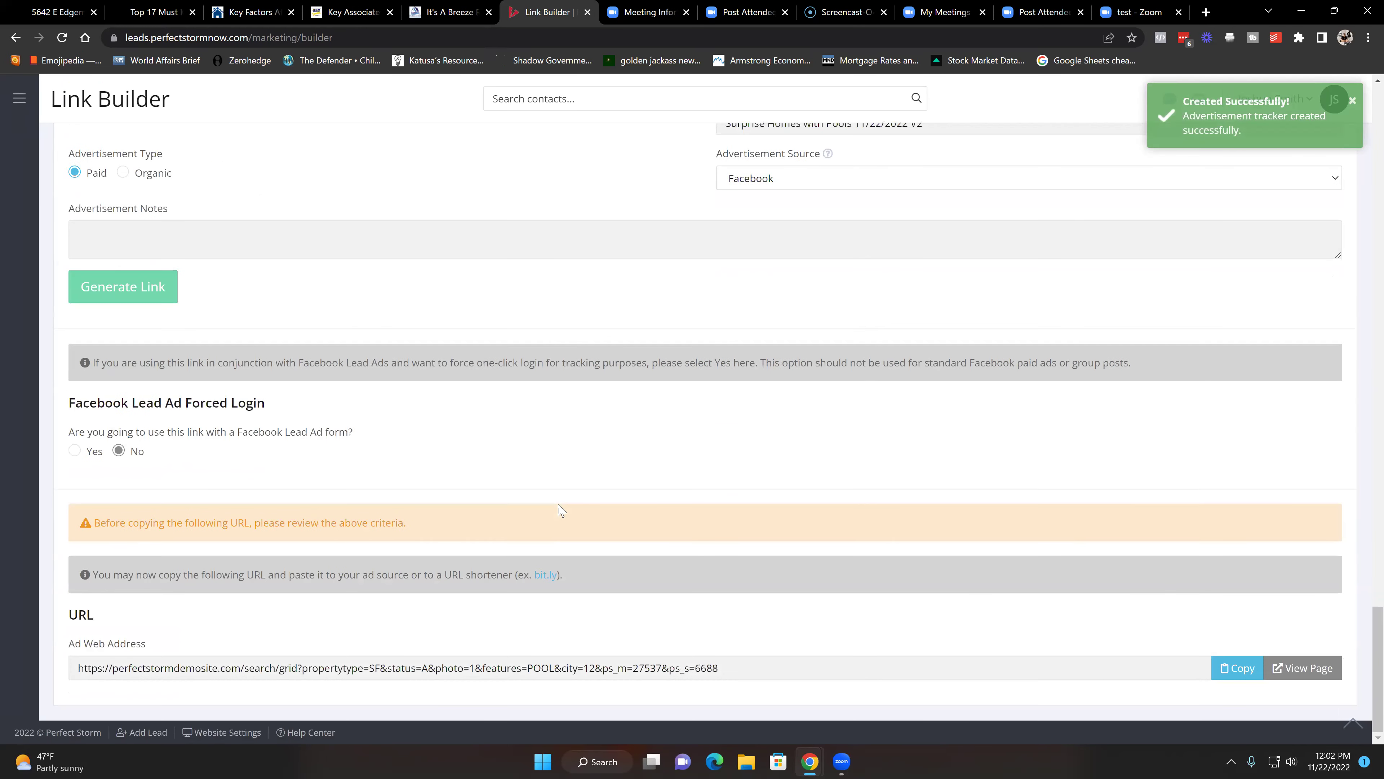
{"action": "left_click", "coordinate": [1242, 668]}
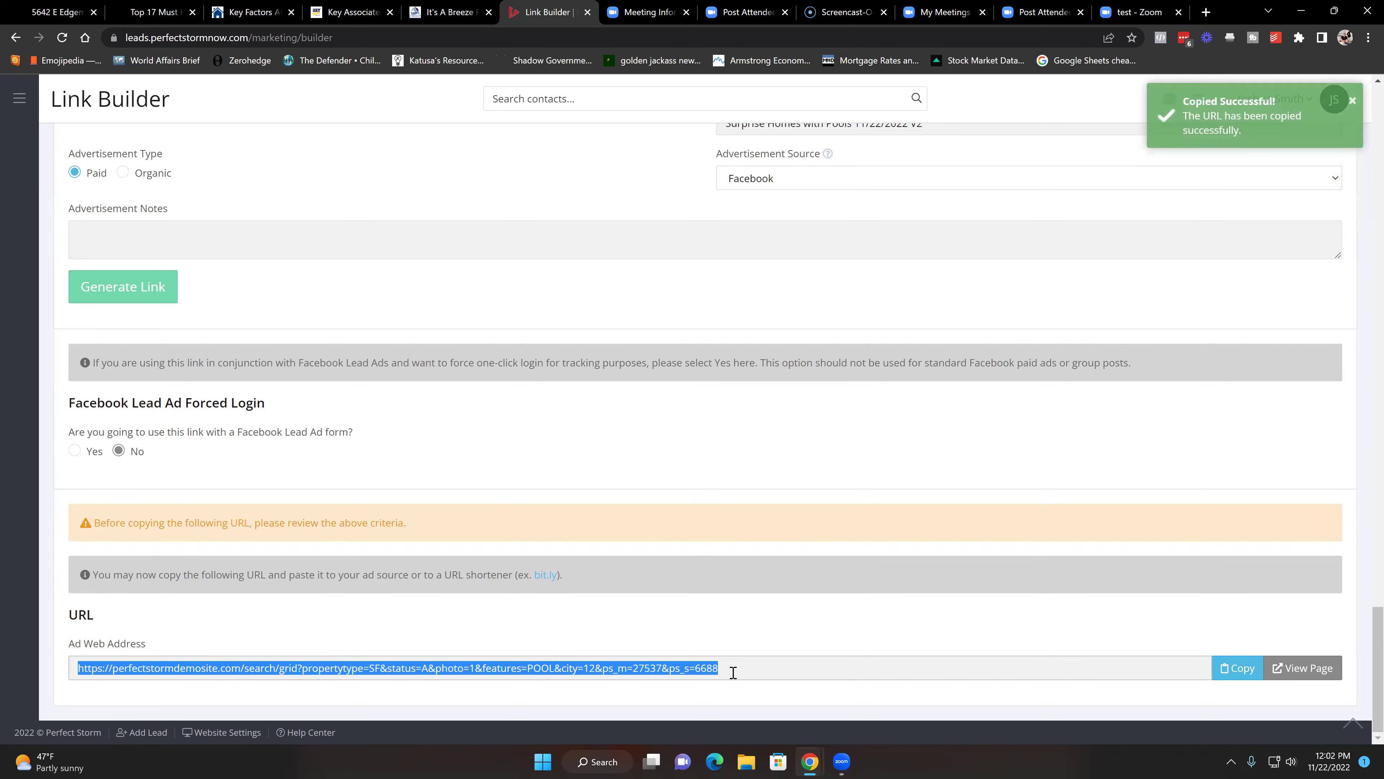
- View the page behind the generated link and look through its home listings
{"action": "left_click", "coordinate": [1305, 668]}
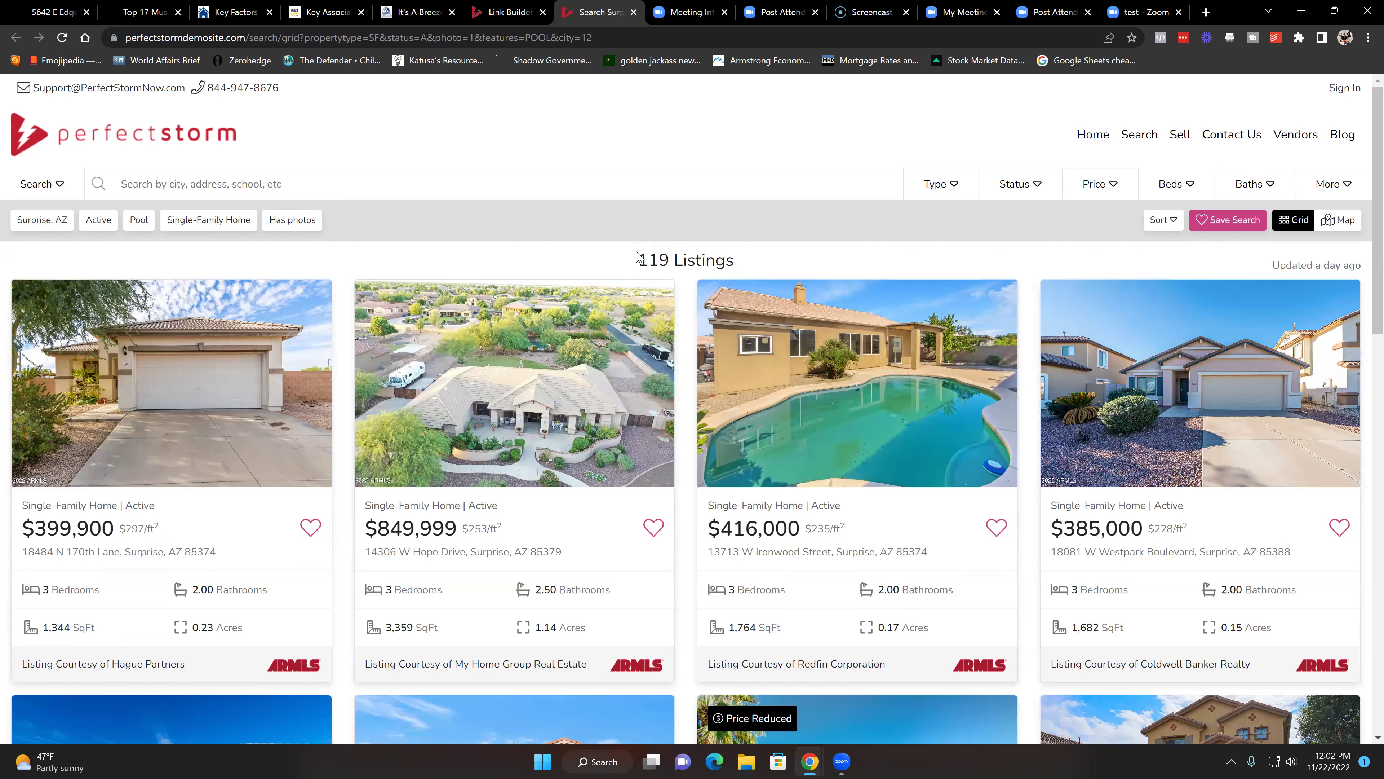
{"action": "scroll", "coordinate": [637, 257], "scroll_direction": "down", "scroll_amount": 3}
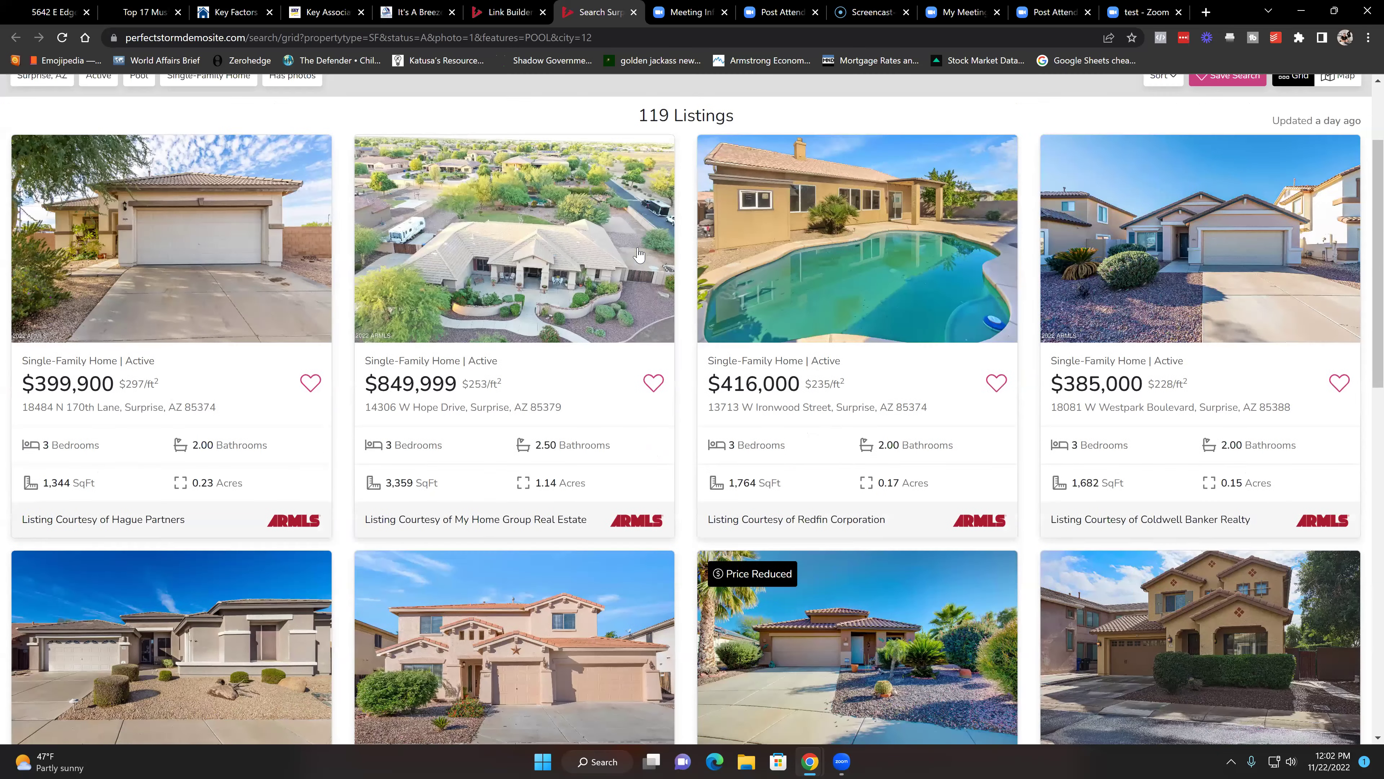
{"action": "scroll", "coordinate": [639, 253], "scroll_direction": "down", "scroll_amount": 9}
{"action": "scroll", "coordinate": [618, 431], "scroll_direction": "up", "scroll_amount": 7}
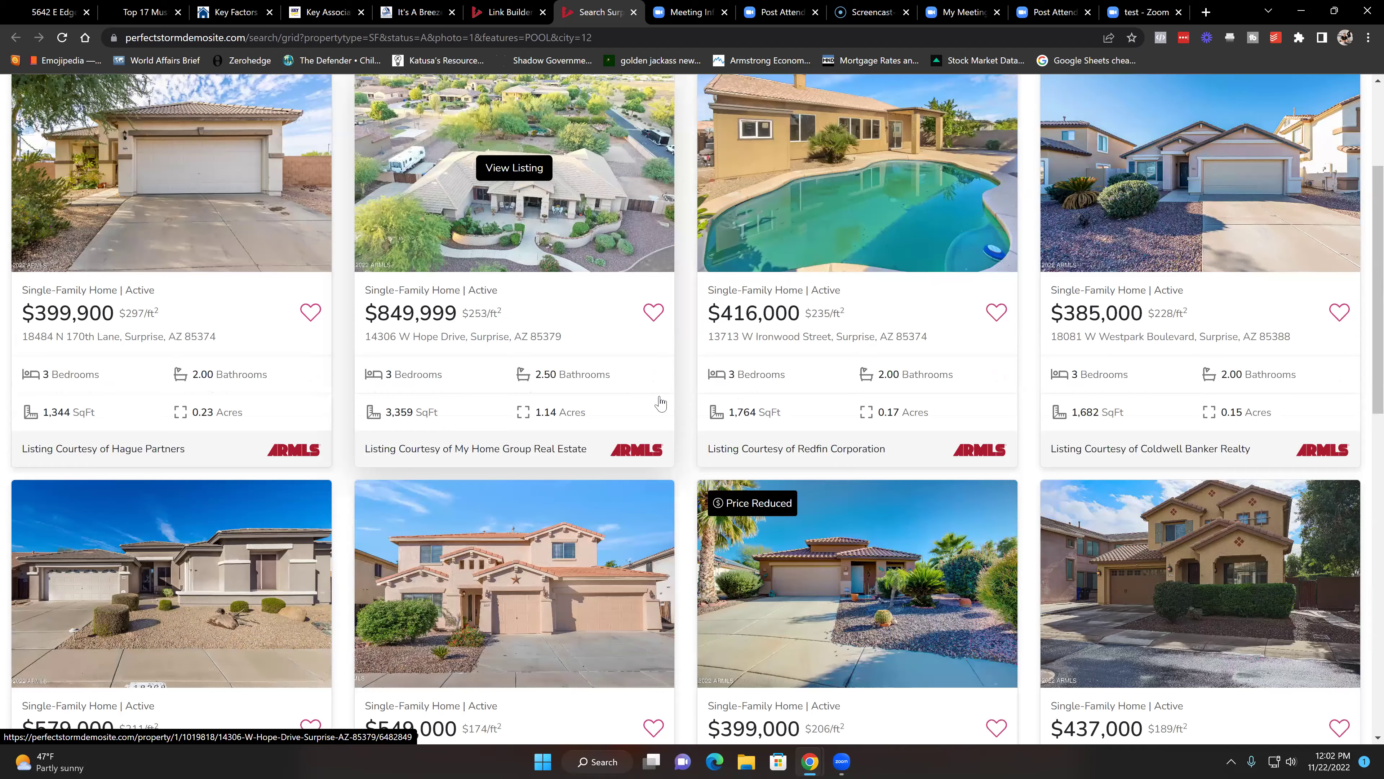
{"action": "scroll", "coordinate": [660, 403], "scroll_direction": "up", "scroll_amount": 5}
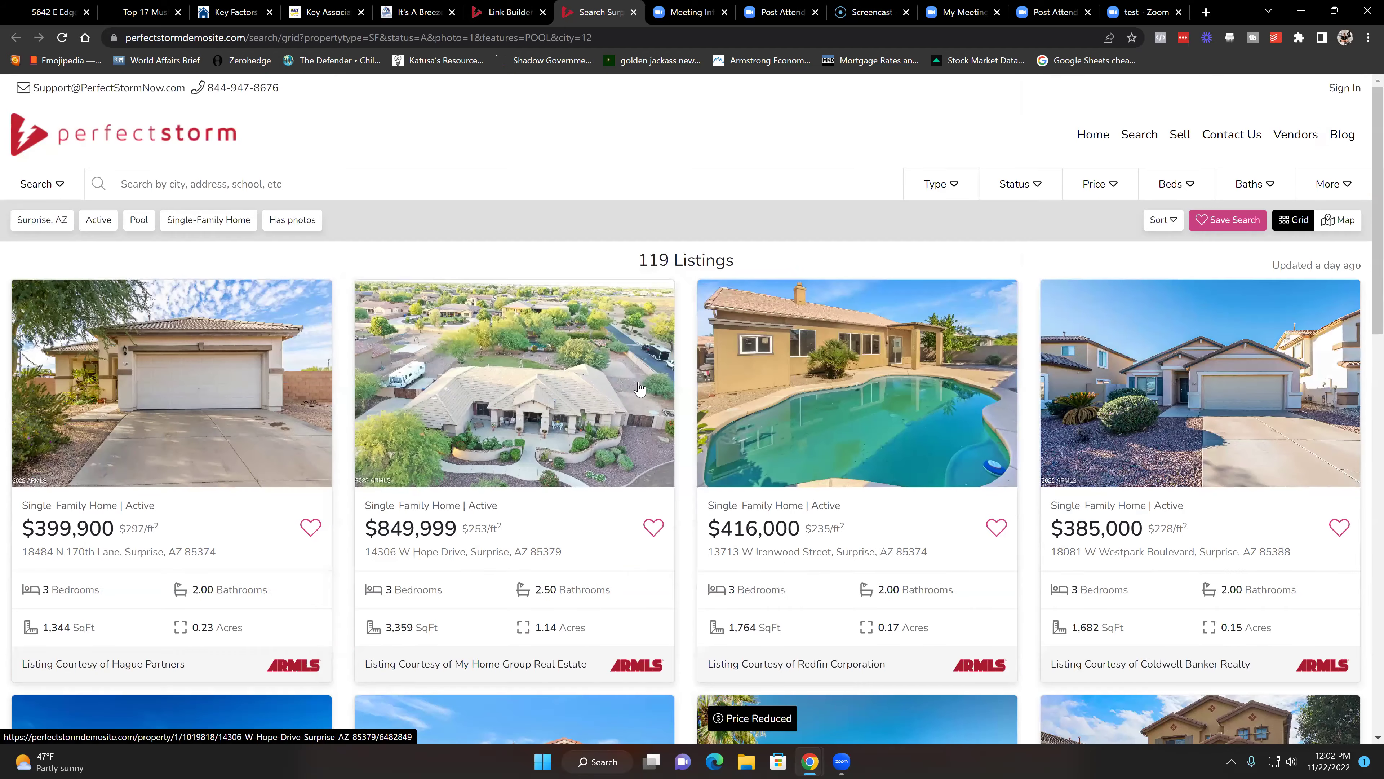
- Return to the Link Builder and open the Ad Tracker to view the tracked advertisements
{"action": "left_click", "coordinate": [504, 15]}
{"action": "scroll", "coordinate": [217, 278], "scroll_direction": "up", "scroll_amount": 10}
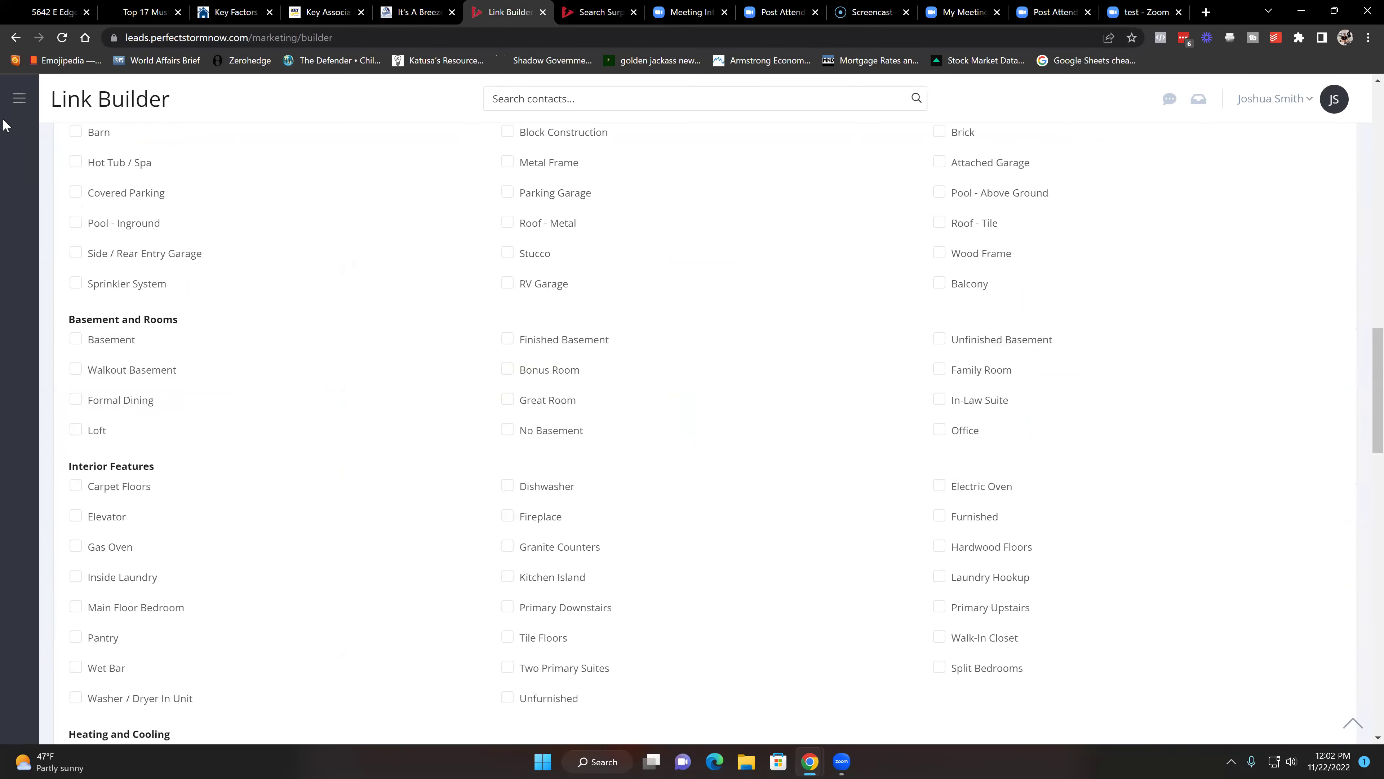
{"action": "left_click", "coordinate": [19, 99]}
{"action": "scroll", "coordinate": [49, 181], "scroll_direction": "up", "scroll_amount": 8}
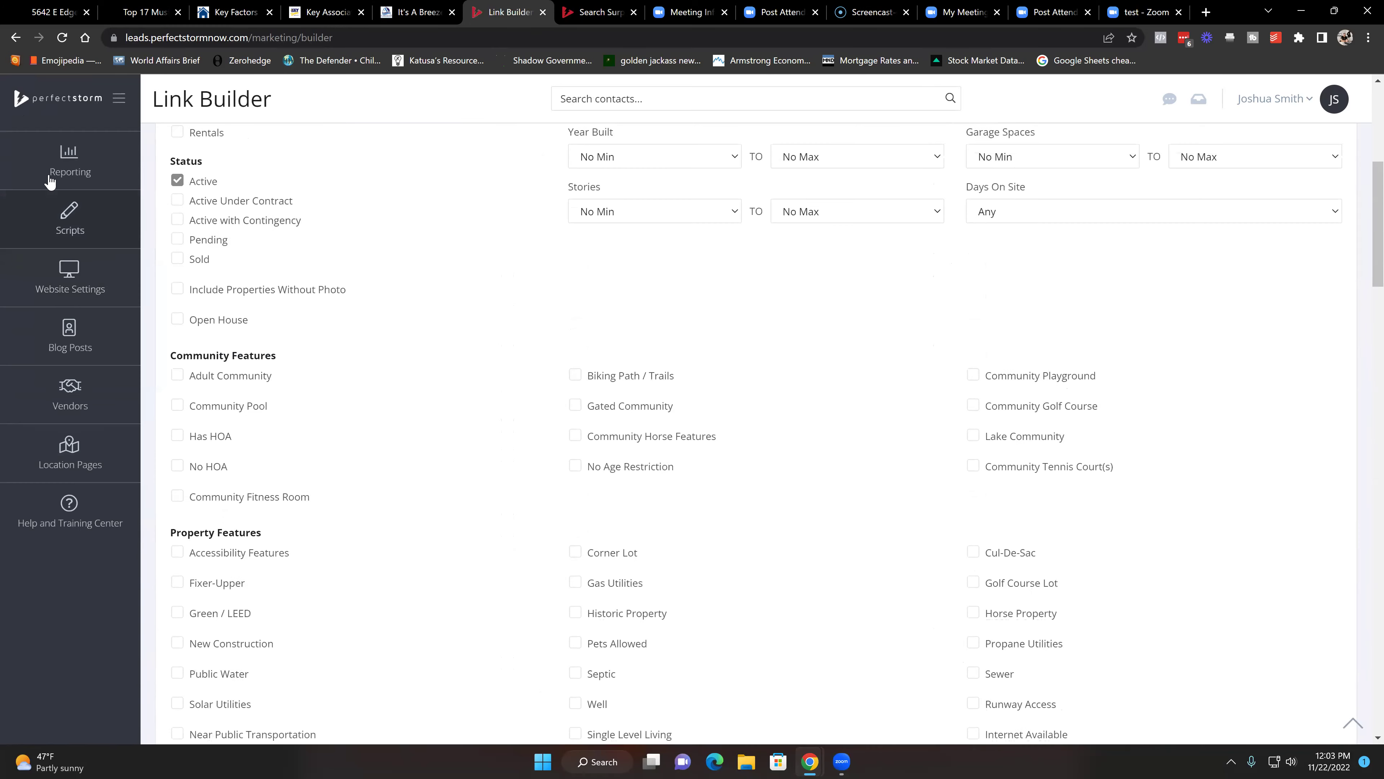
{"action": "scroll", "coordinate": [49, 181], "scroll_direction": "up", "scroll_amount": 6}
{"action": "mouse_move", "coordinate": [77, 444]}
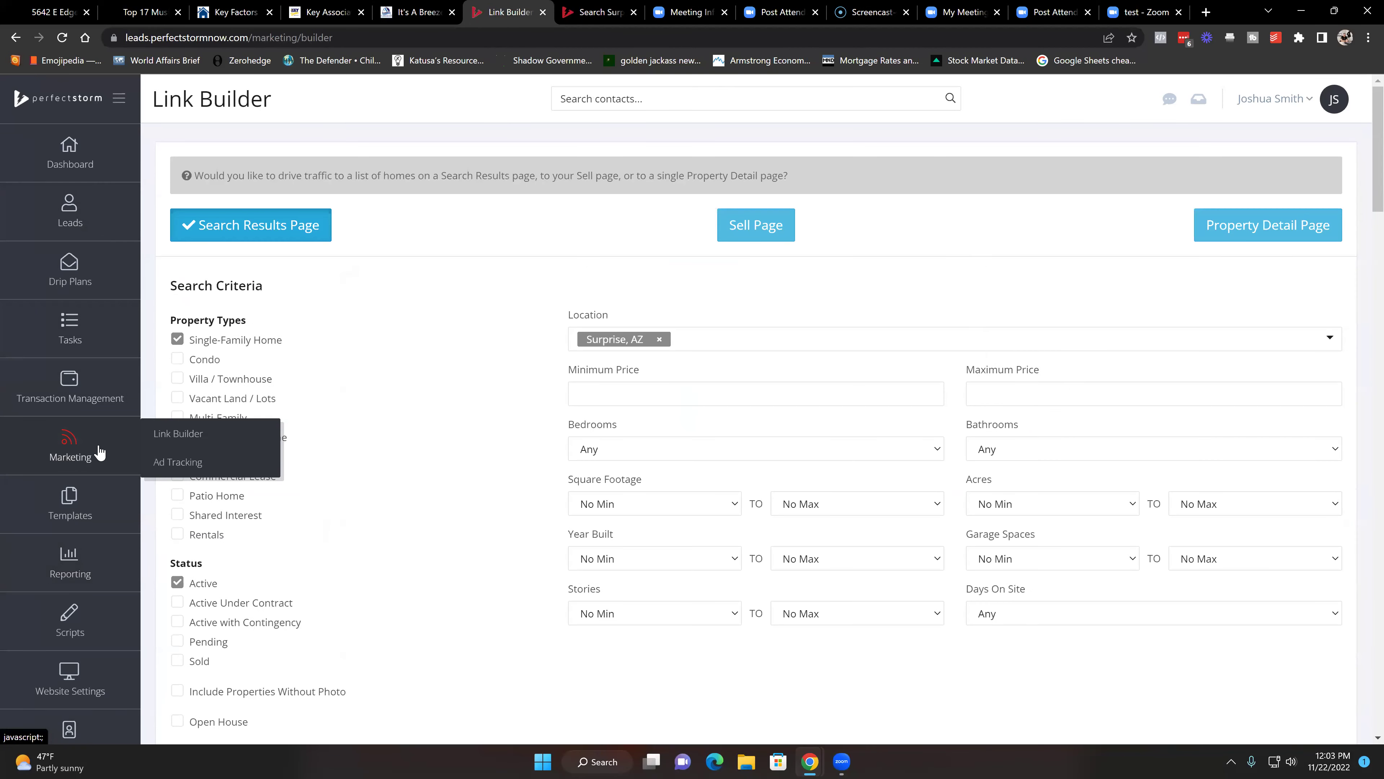
{"action": "left_click", "coordinate": [178, 464]}
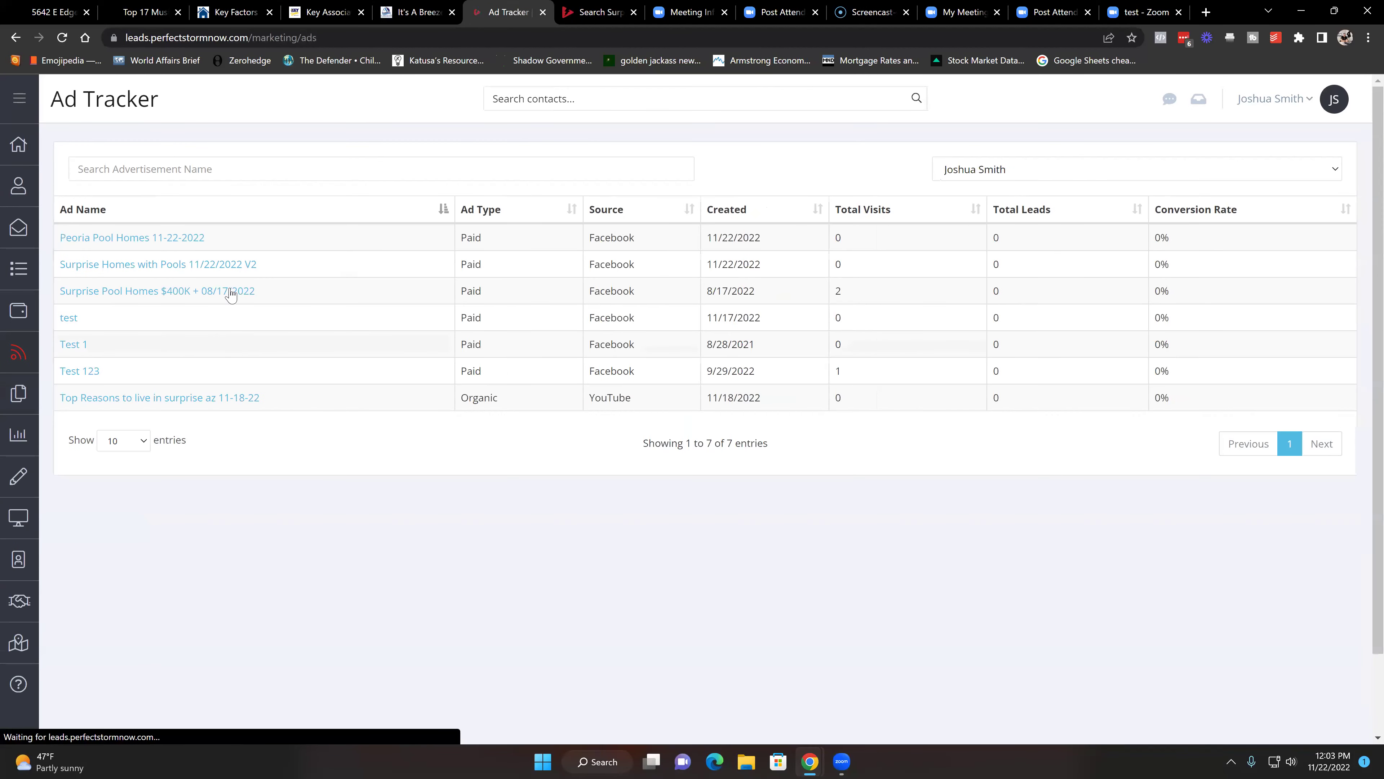
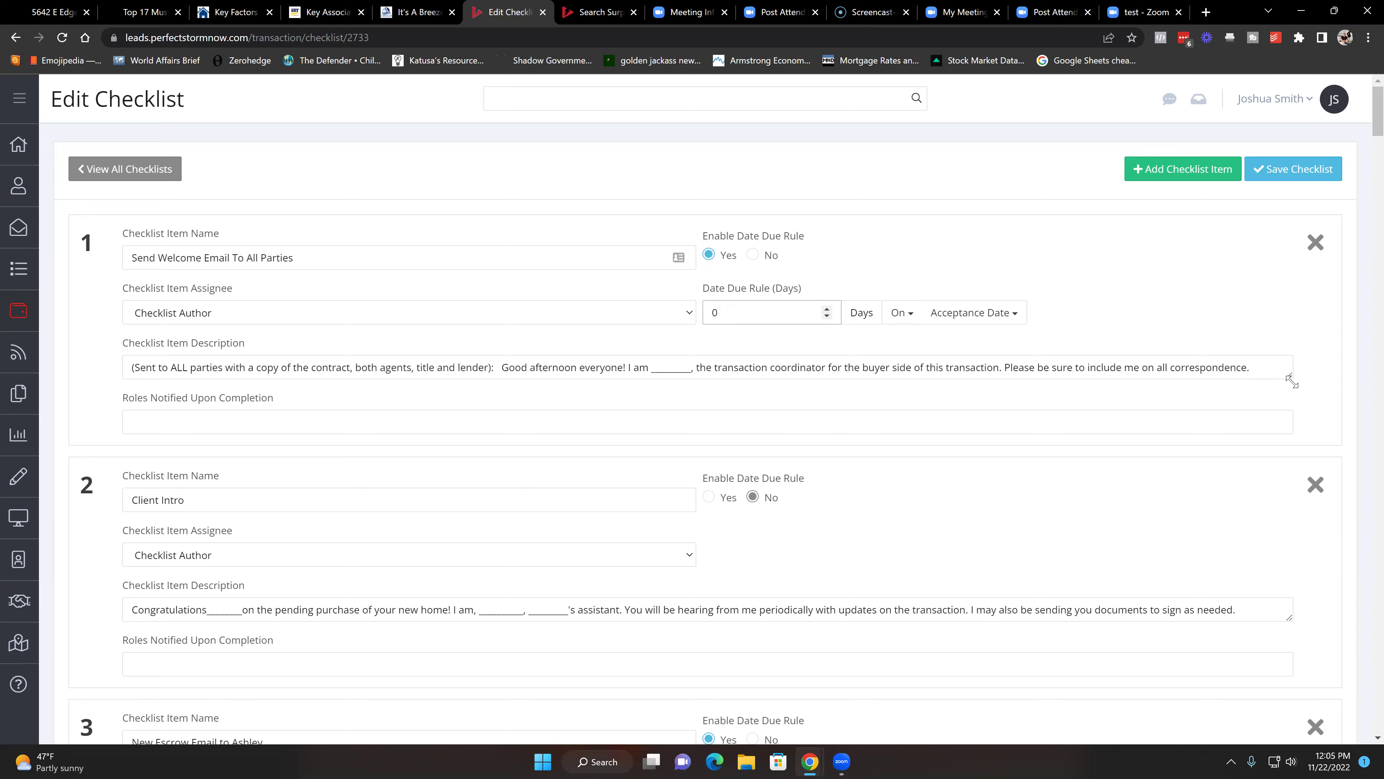
- Enlarge the Client Intro description box and look through the checklist template's items
{"action": "left_click", "coordinate": [270, 368]}
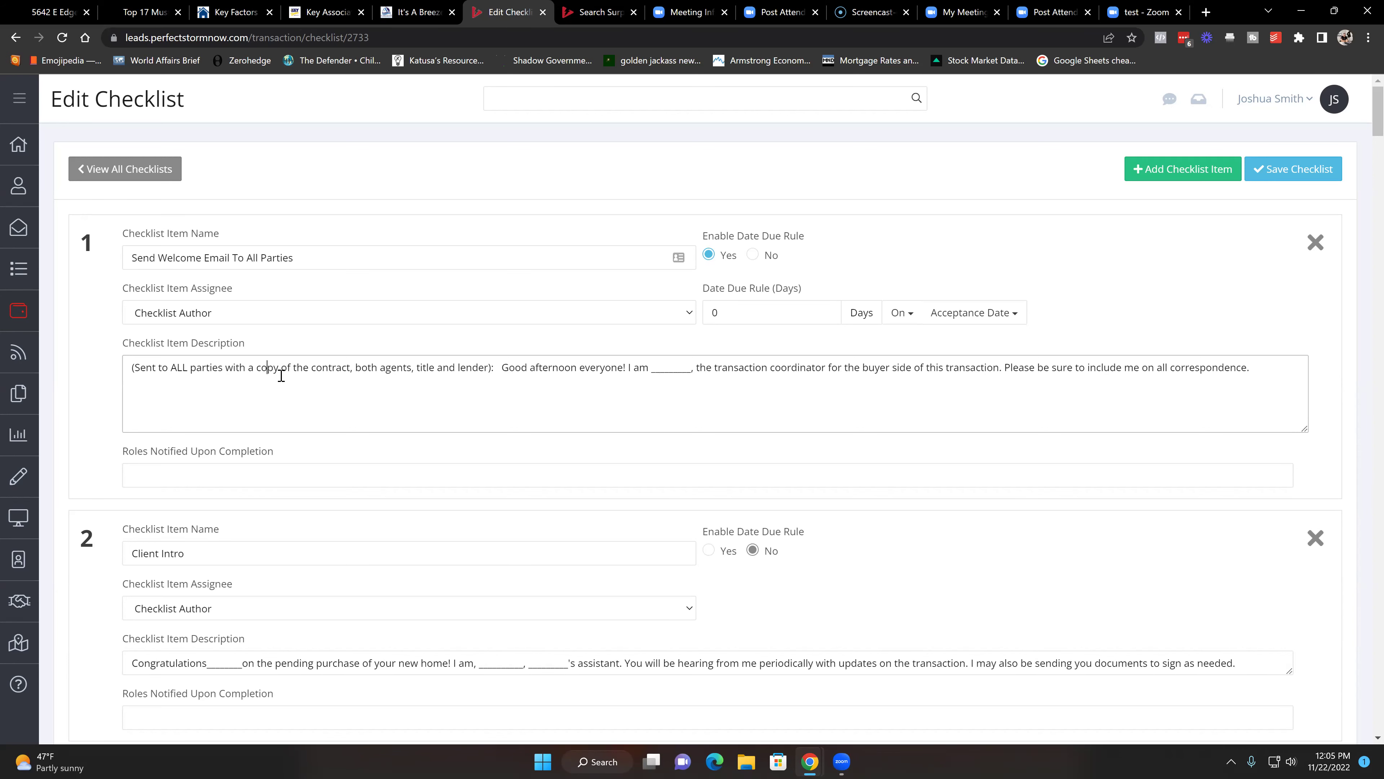
{"action": "scroll", "coordinate": [284, 385], "scroll_direction": "down", "scroll_amount": 1}
{"action": "scroll", "coordinate": [285, 385], "scroll_direction": "down", "scroll_amount": 2}
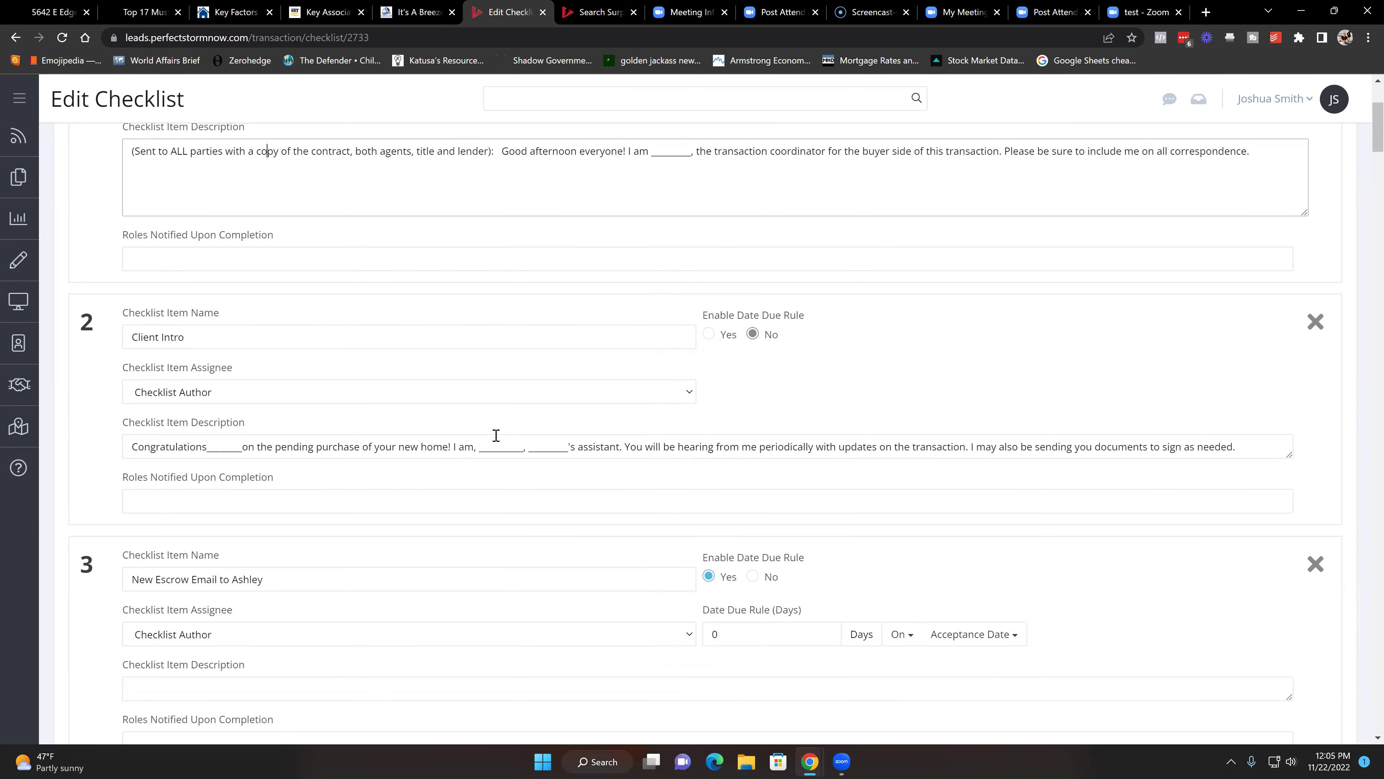
{"action": "left_click_drag", "start_coordinate": [1289, 455], "coordinate": [1301, 494]}
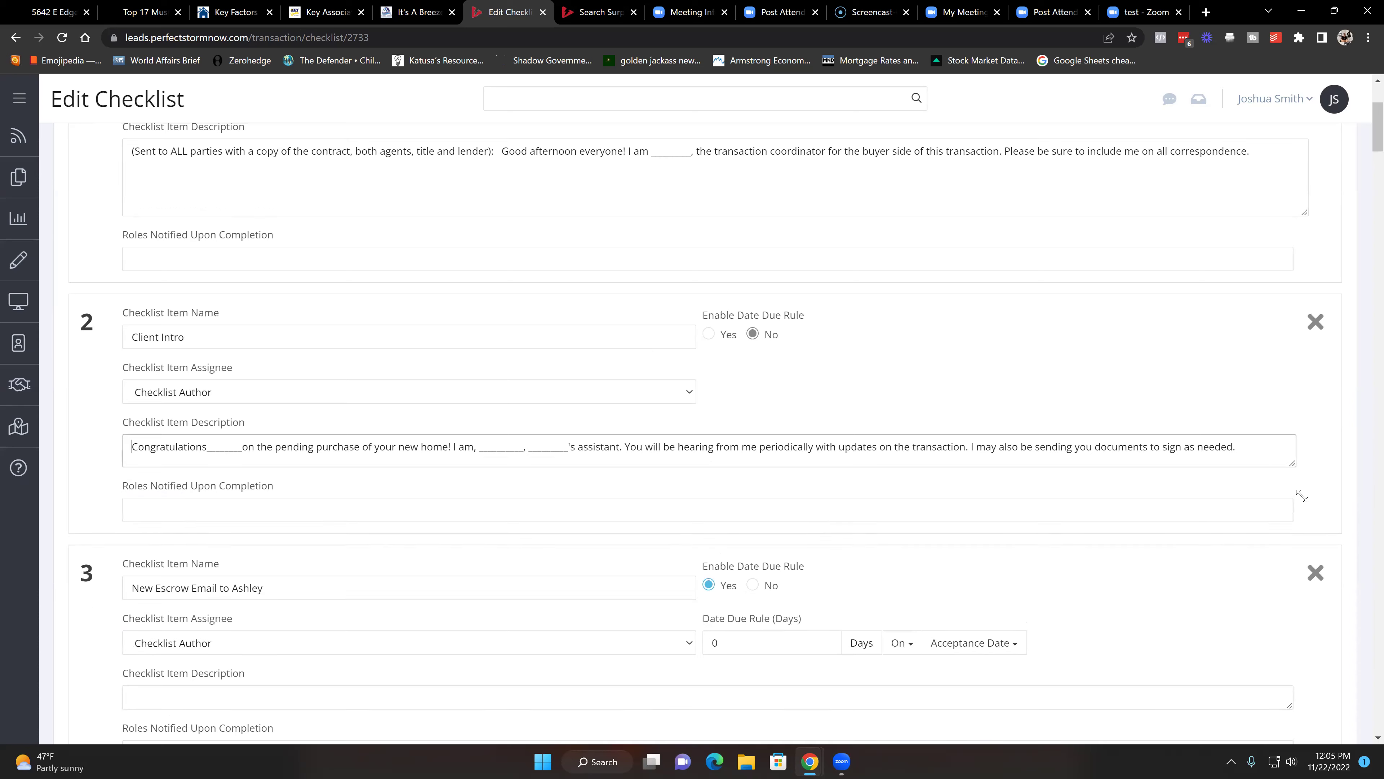
{"action": "scroll", "coordinate": [1001, 479], "scroll_direction": "down", "scroll_amount": 2}
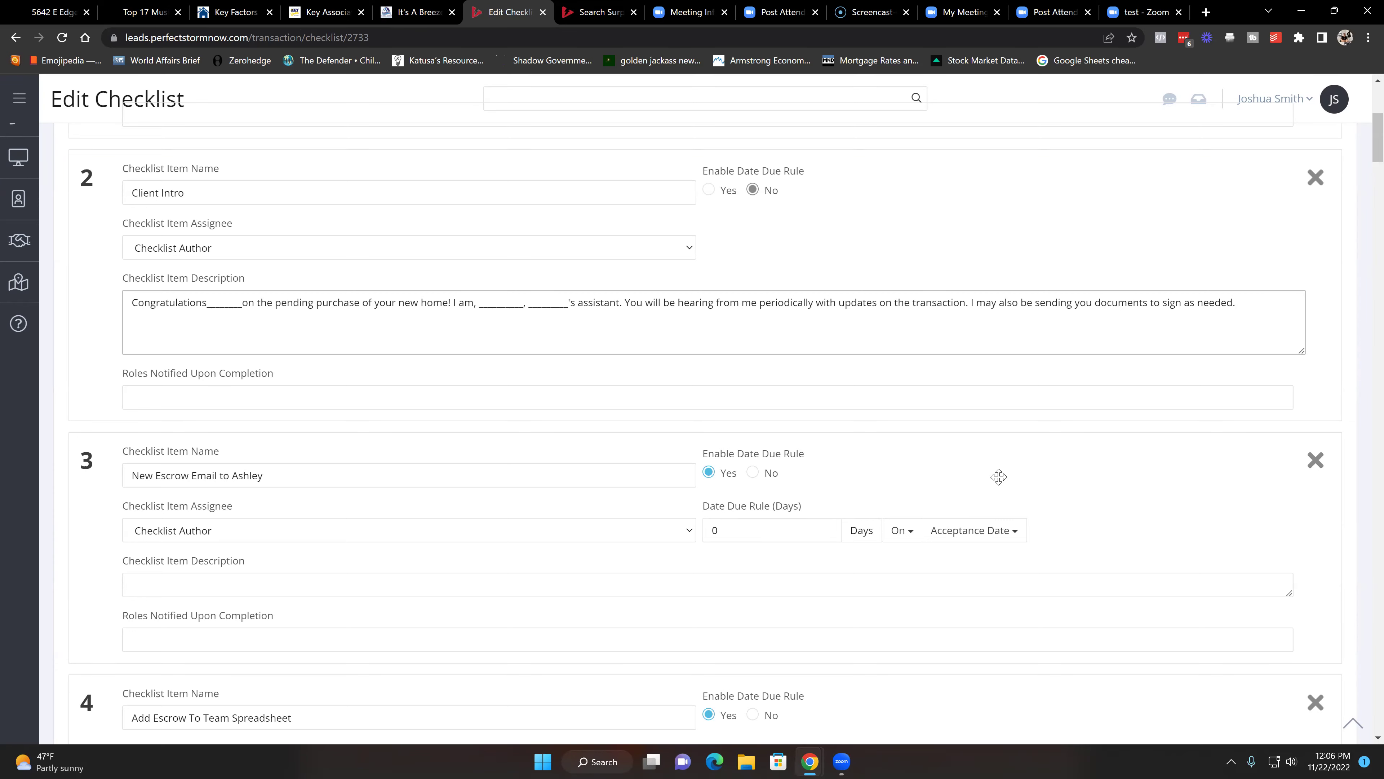
{"action": "scroll", "coordinate": [534, 589], "scroll_direction": "down", "scroll_amount": 4}
{"action": "scroll", "coordinate": [540, 596], "scroll_direction": "down", "scroll_amount": 4}
{"action": "scroll", "coordinate": [529, 566], "scroll_direction": "up", "scroll_amount": 15}
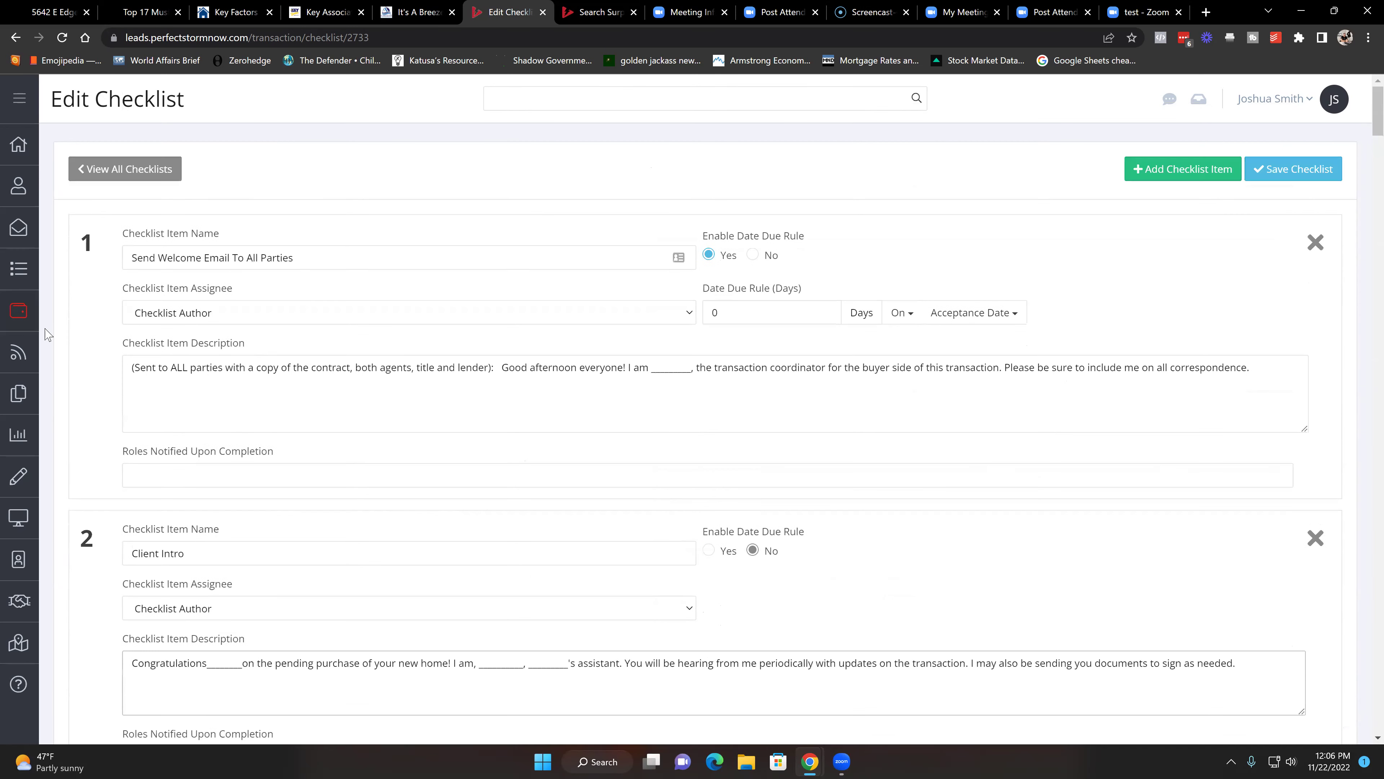
- Open the Transactions list and view the office and personal income display options, keeping My Commission
{"action": "mouse_move", "coordinate": [33, 321]}
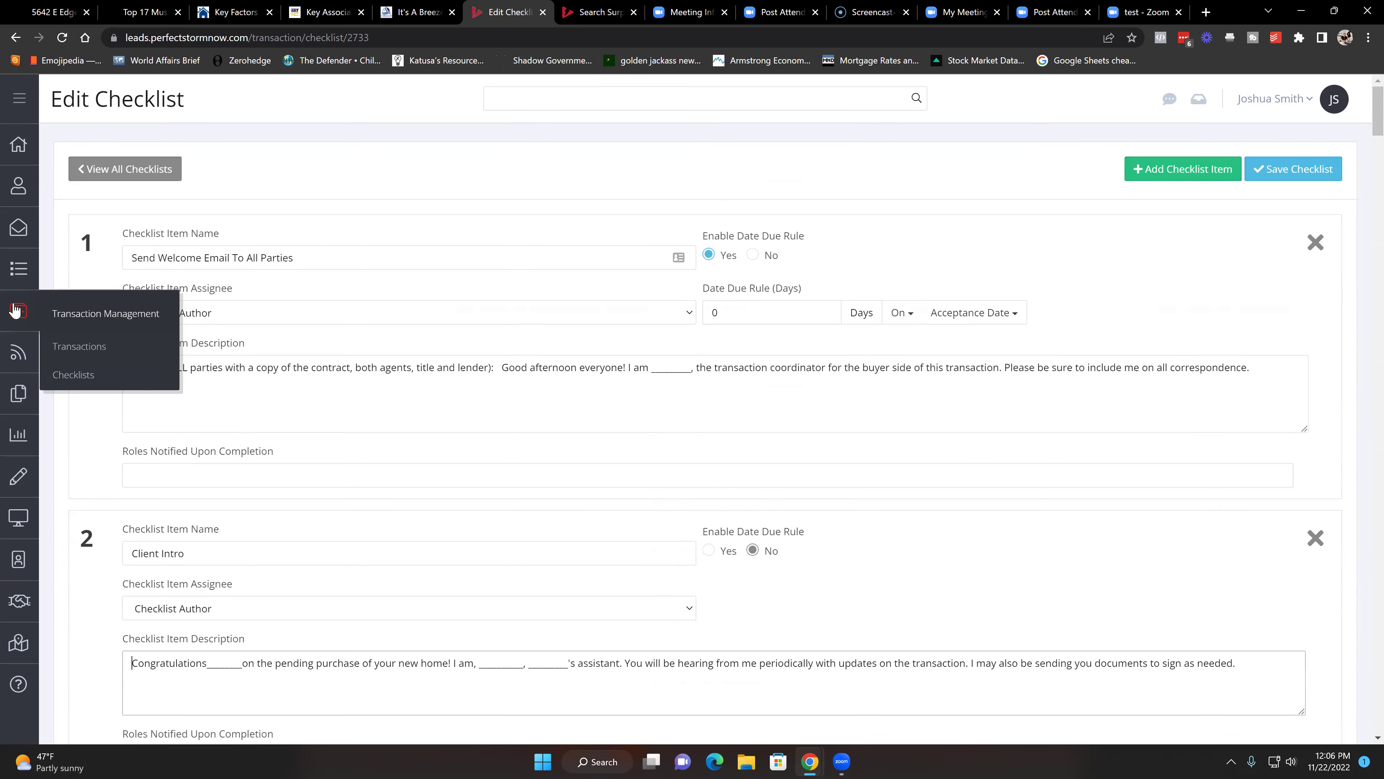
{"action": "left_click", "coordinate": [75, 348]}
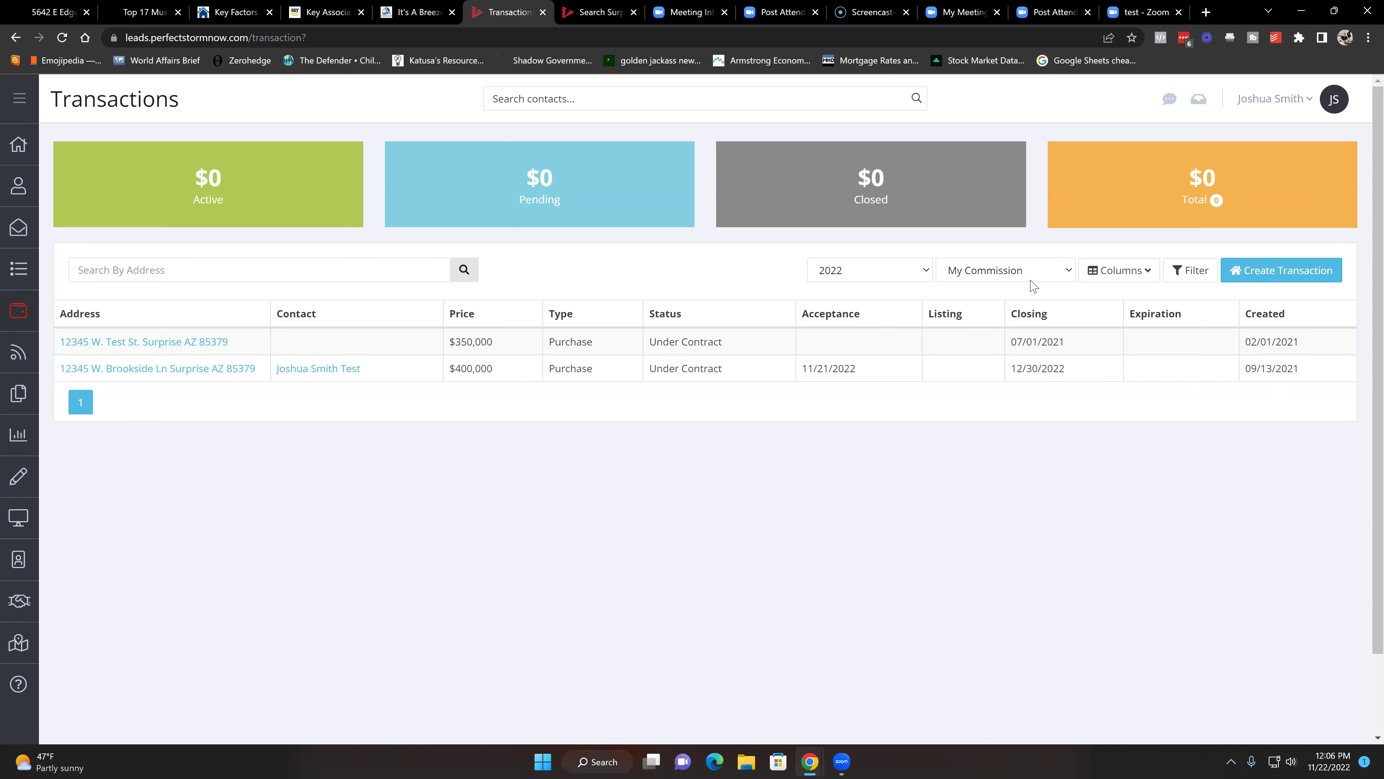
{"action": "left_click", "coordinate": [1044, 271]}
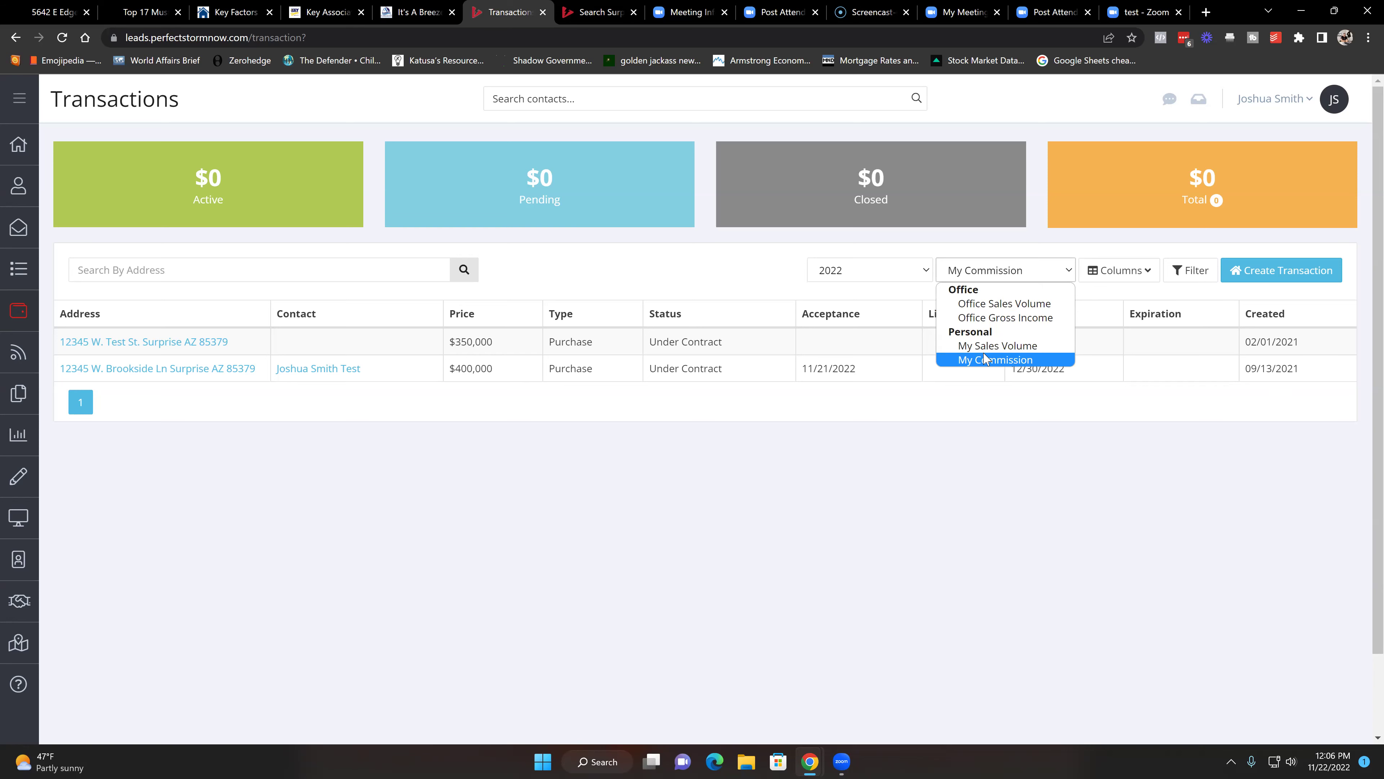
{"action": "left_click", "coordinate": [1008, 360]}
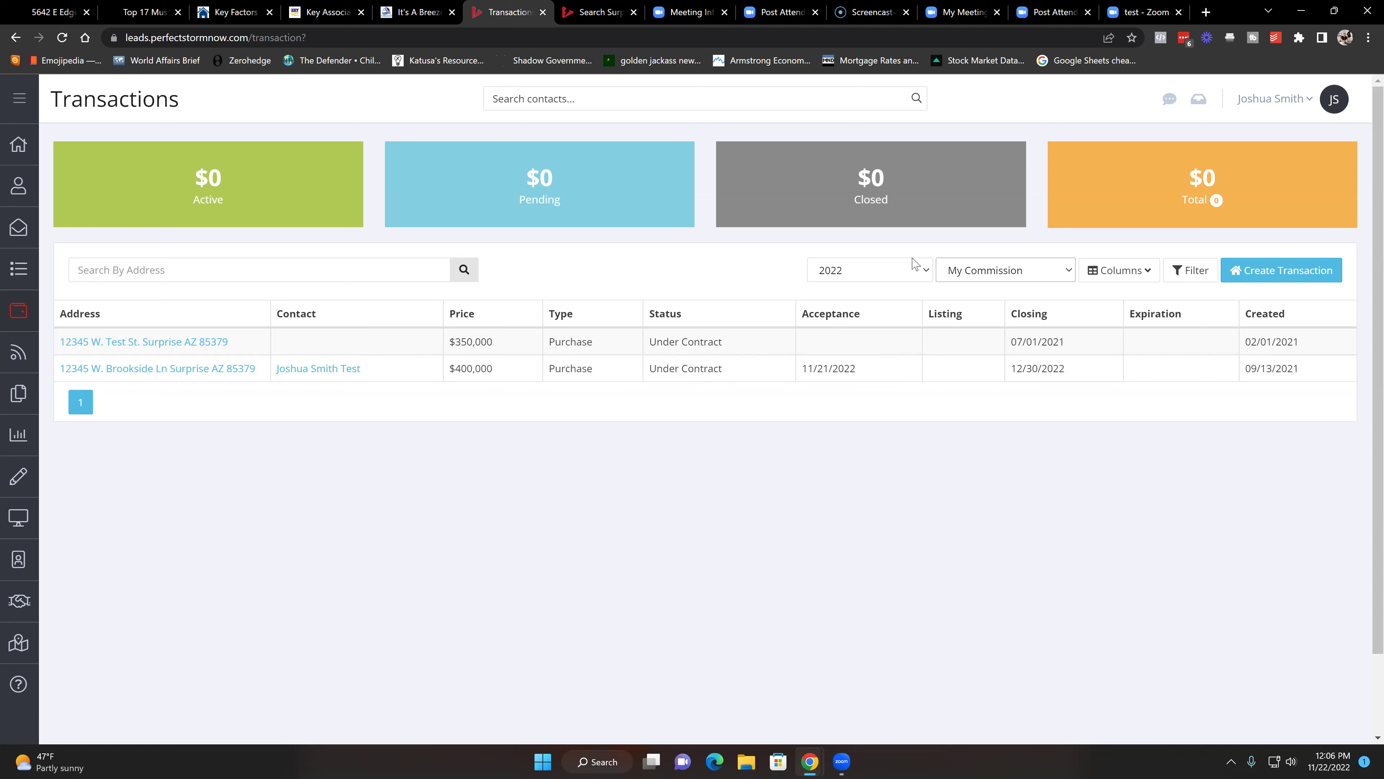
- Look through the available transaction filters, including commission and dates, and clear the filters
{"action": "left_click", "coordinate": [1190, 271]}
{"action": "scroll", "coordinate": [660, 313], "scroll_direction": "down", "scroll_amount": 10}
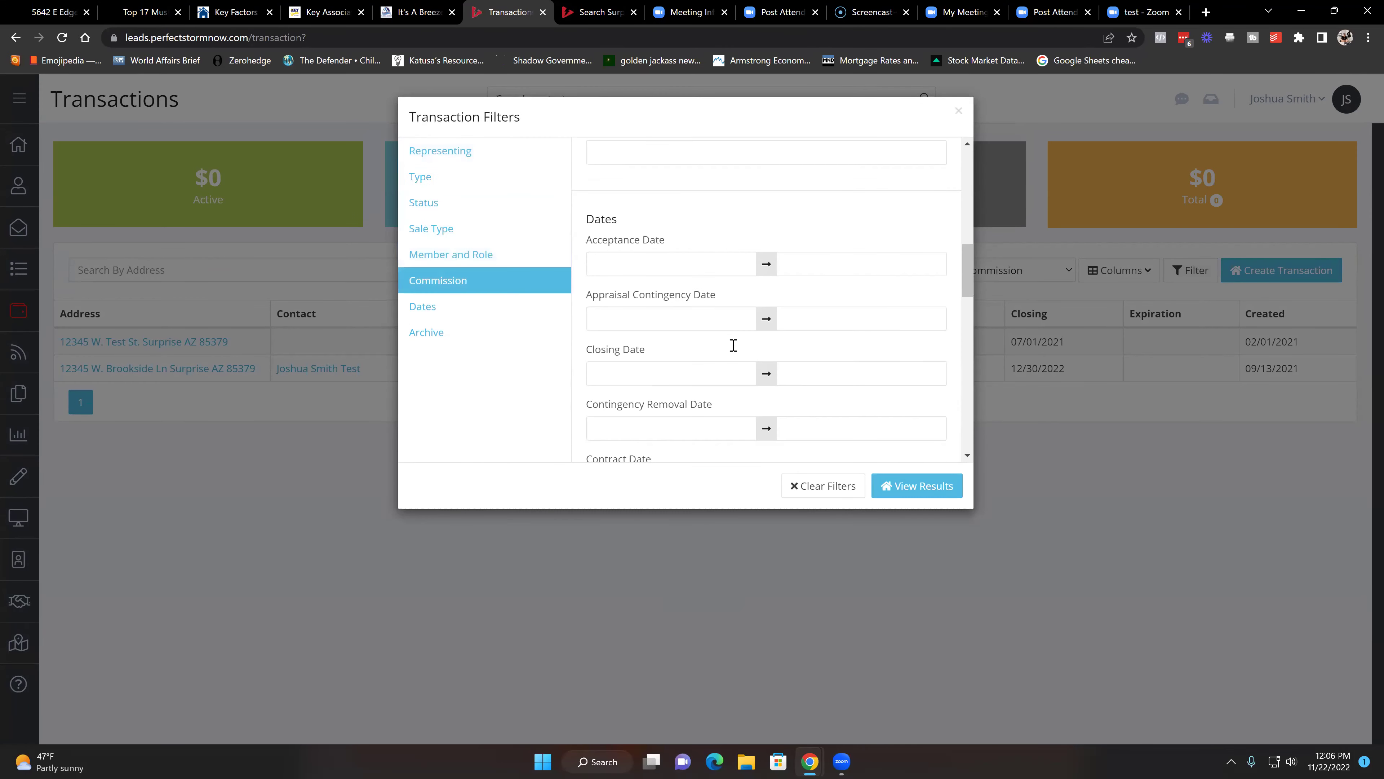
{"action": "left_click", "coordinate": [807, 485]}
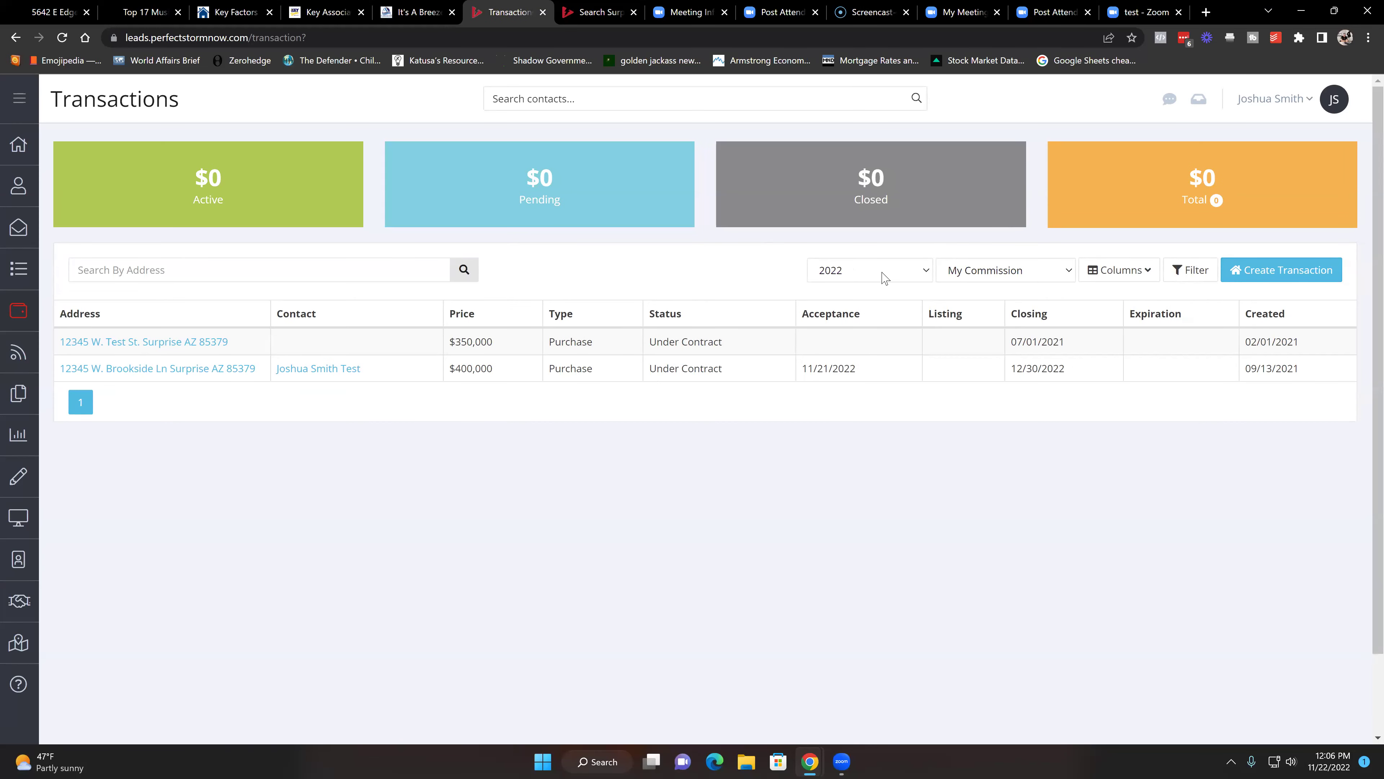
- View the selectable years, keeping 2022, and the Listing and Buyer types for creating a transaction
{"action": "left_click", "coordinate": [881, 275]}
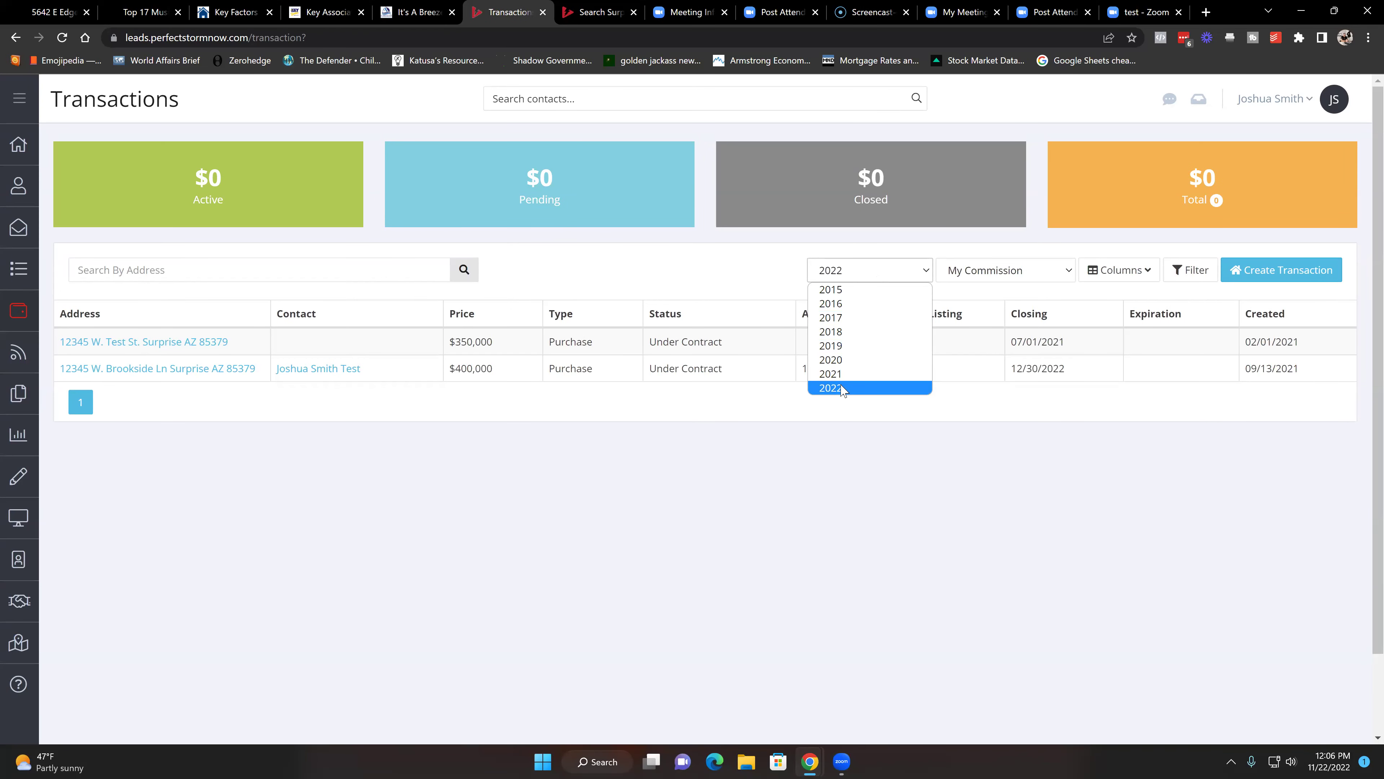
{"action": "left_click", "coordinate": [747, 275]}
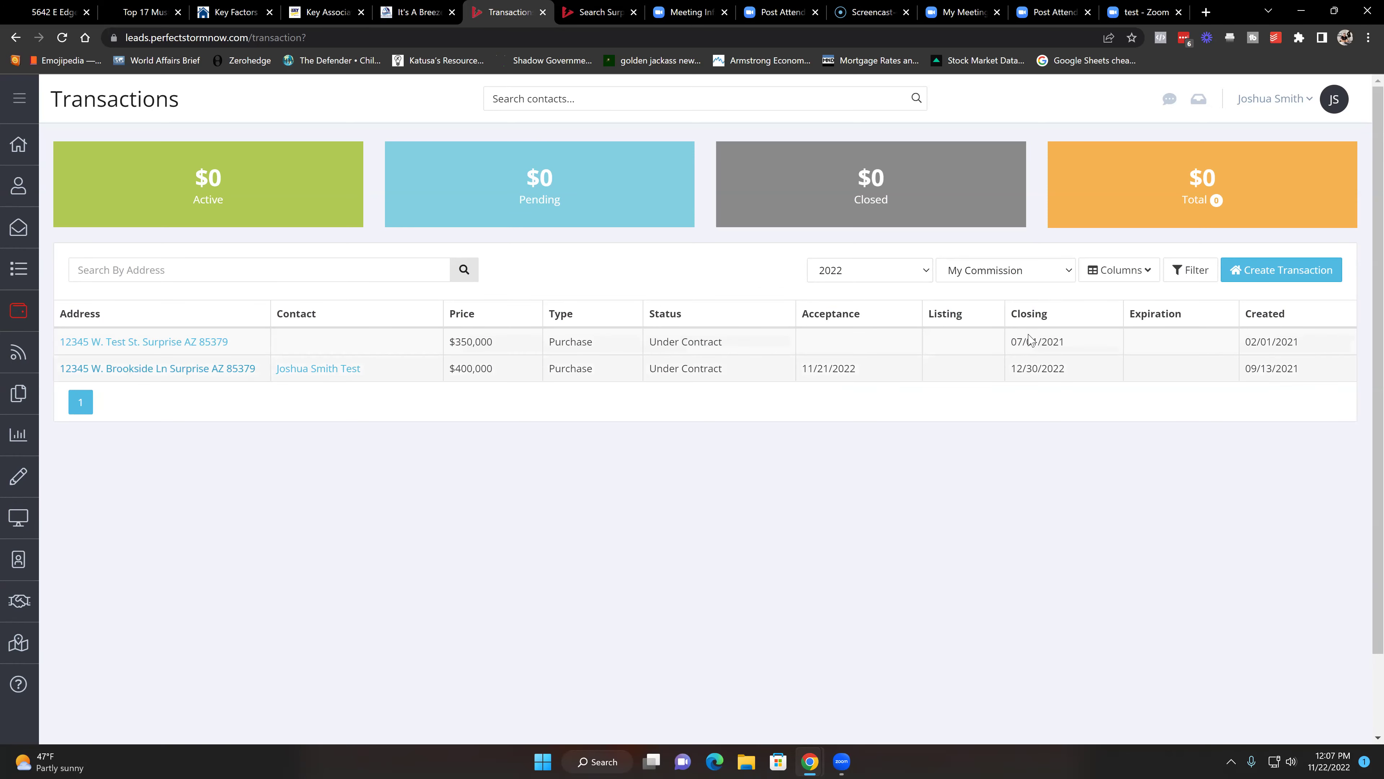
{"action": "left_click", "coordinate": [1278, 275]}
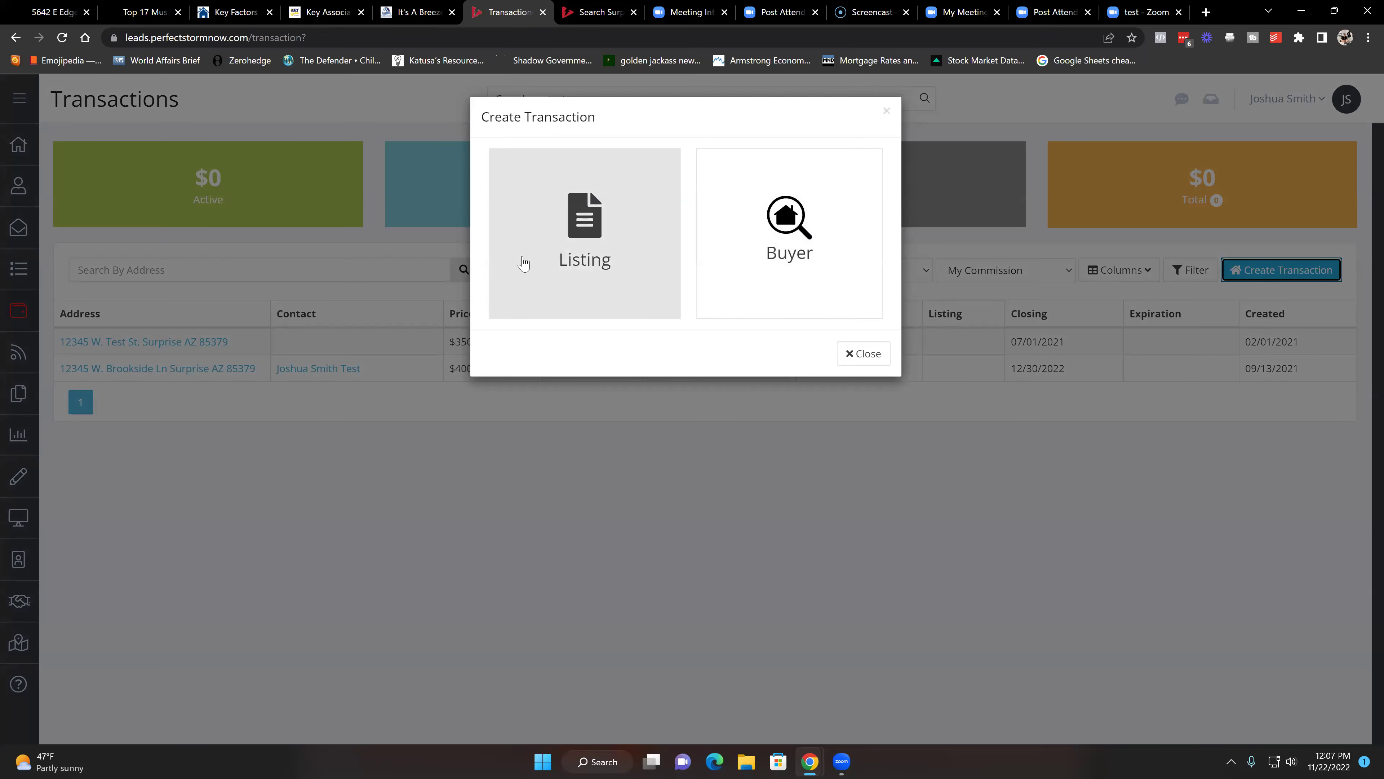
{"action": "left_click", "coordinate": [882, 114]}
- Open the $400,000 purchase transaction and look through its contact, location, property details and notes
{"action": "left_click", "coordinate": [171, 366]}
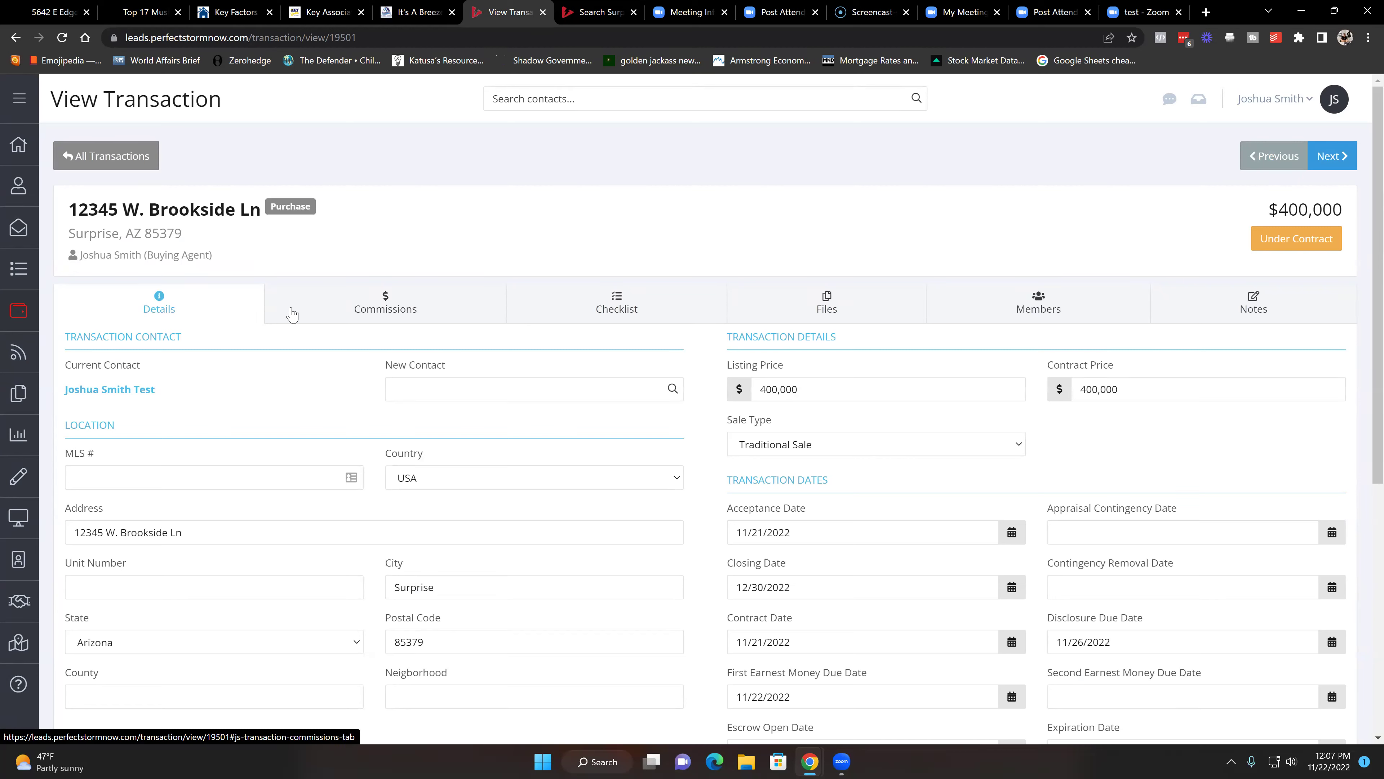
{"action": "scroll", "coordinate": [278, 381], "scroll_direction": "down", "scroll_amount": 1}
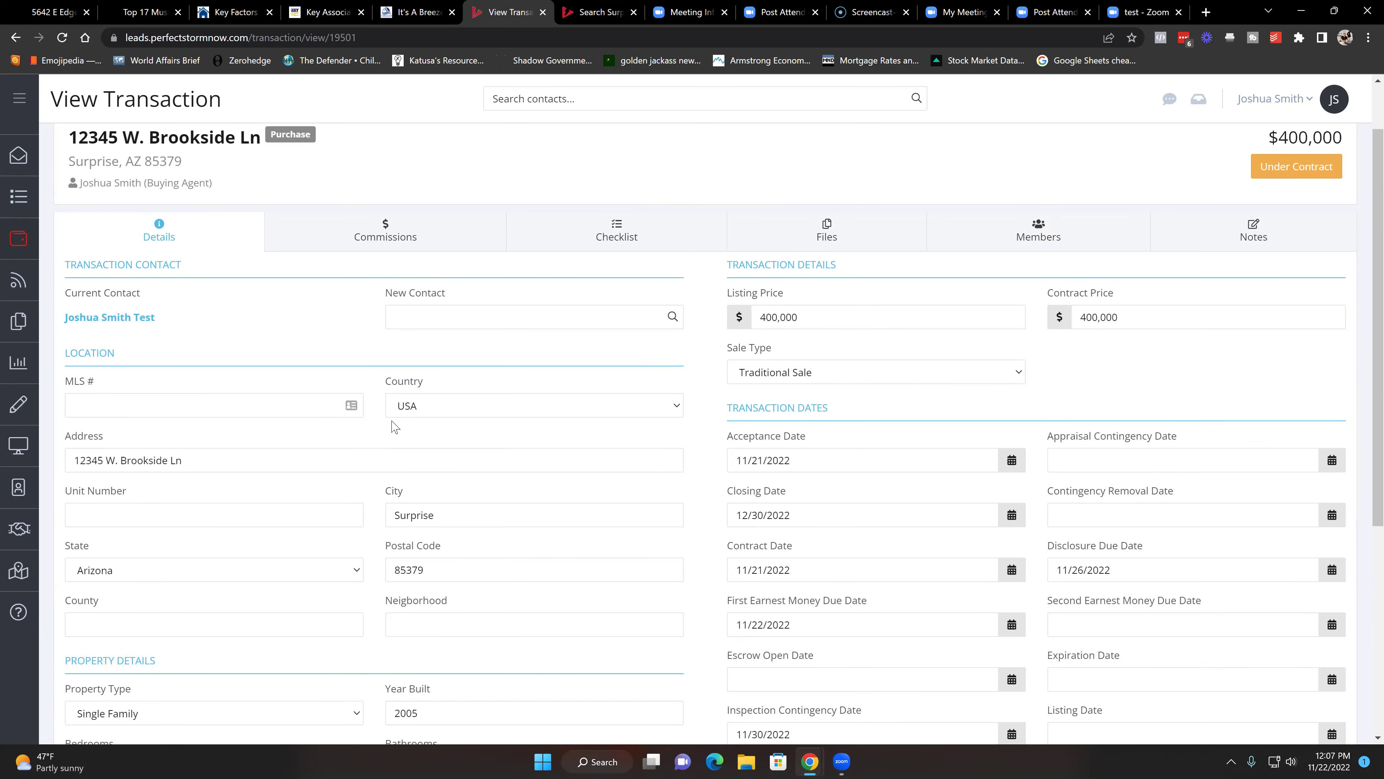
{"action": "scroll", "coordinate": [275, 381], "scroll_direction": "down", "scroll_amount": 1}
{"action": "scroll", "coordinate": [370, 440], "scroll_direction": "down", "scroll_amount": 3}
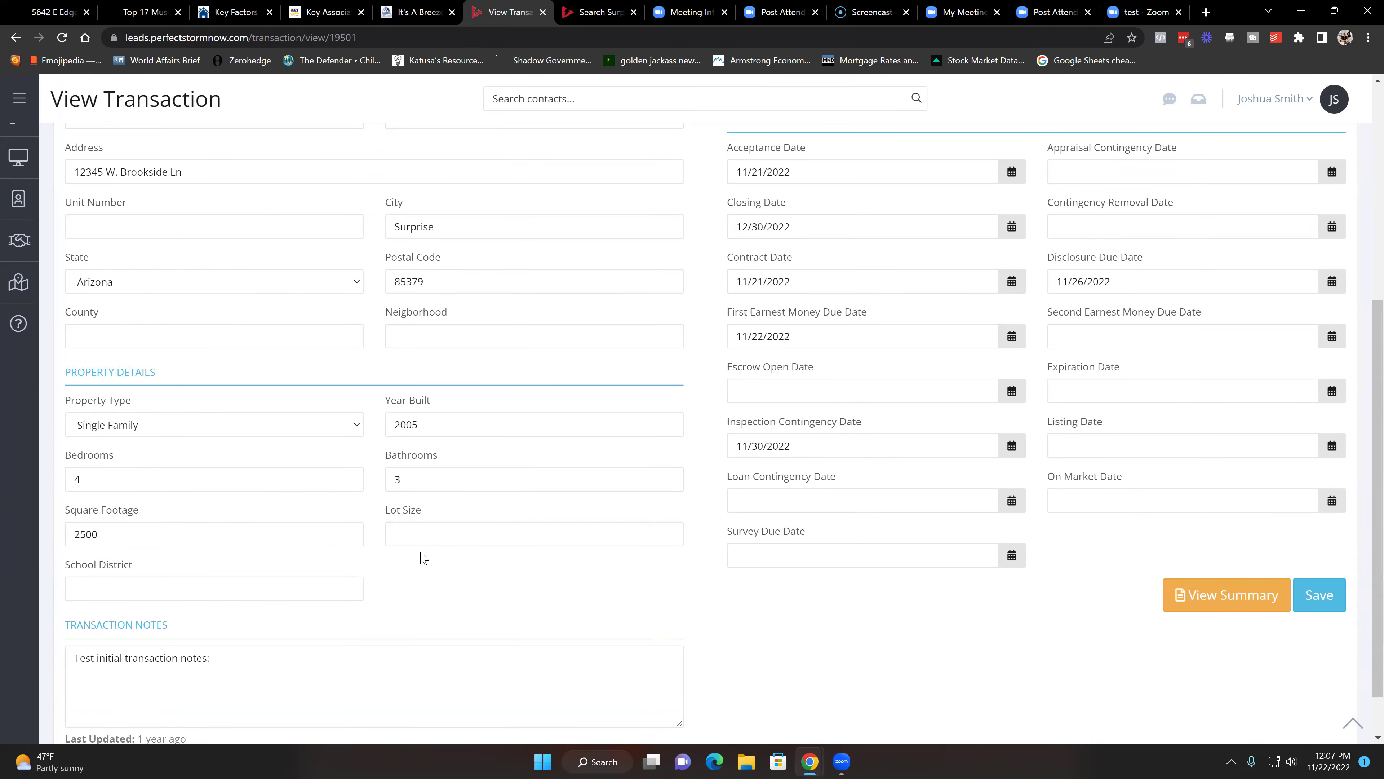
{"action": "scroll", "coordinate": [423, 557], "scroll_direction": "down", "scroll_amount": 1}
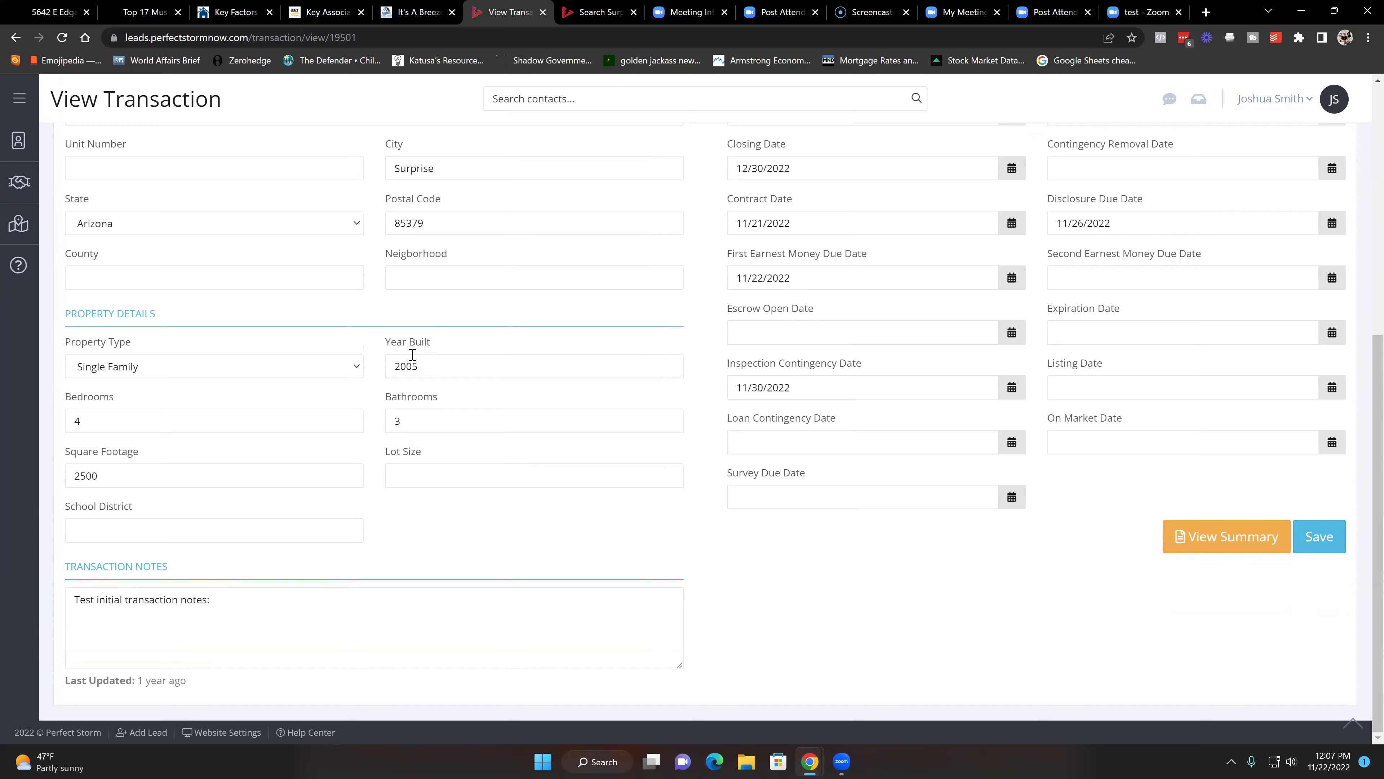
{"action": "scroll", "coordinate": [412, 355], "scroll_direction": "up", "scroll_amount": 6}
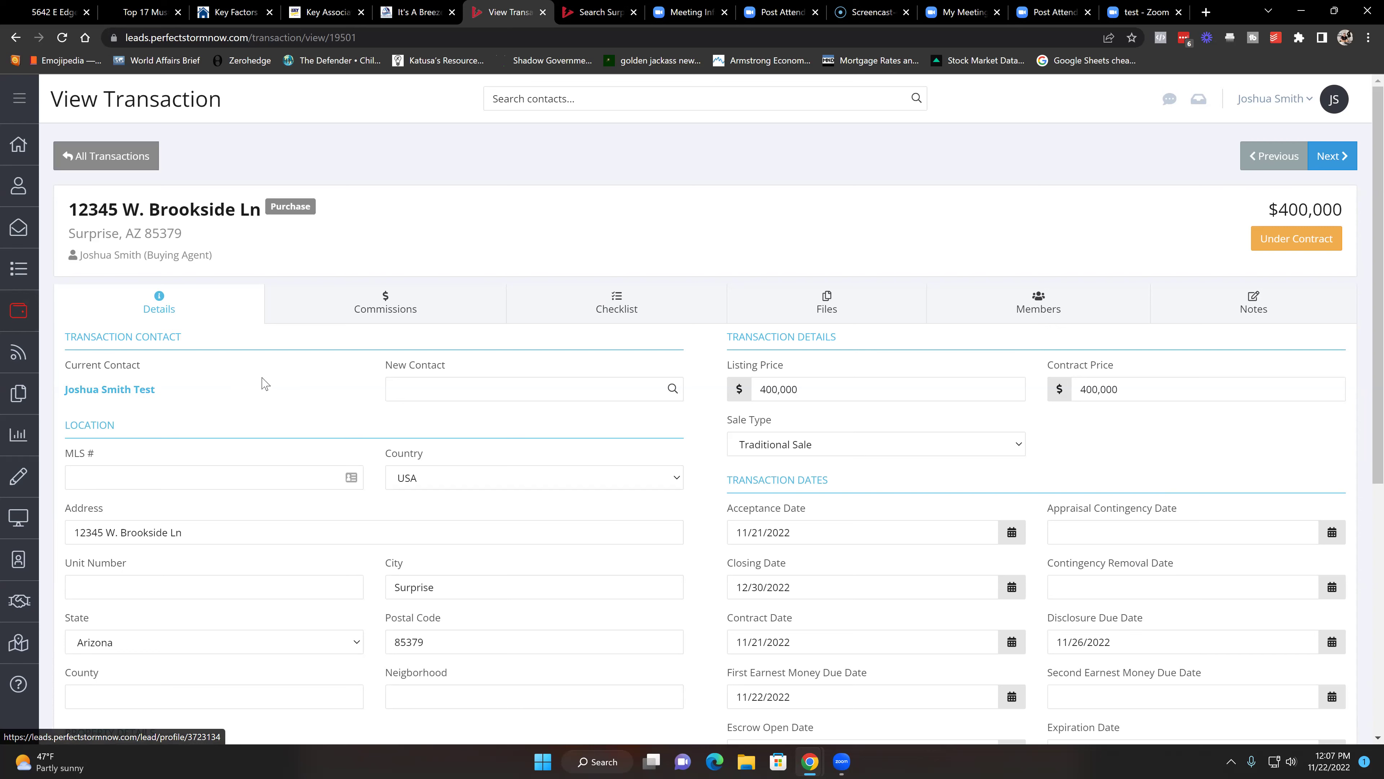
- Examine the transaction's listing price, sale type options and transaction dates, keeping Traditional Sale
{"action": "left_click", "coordinate": [836, 392]}
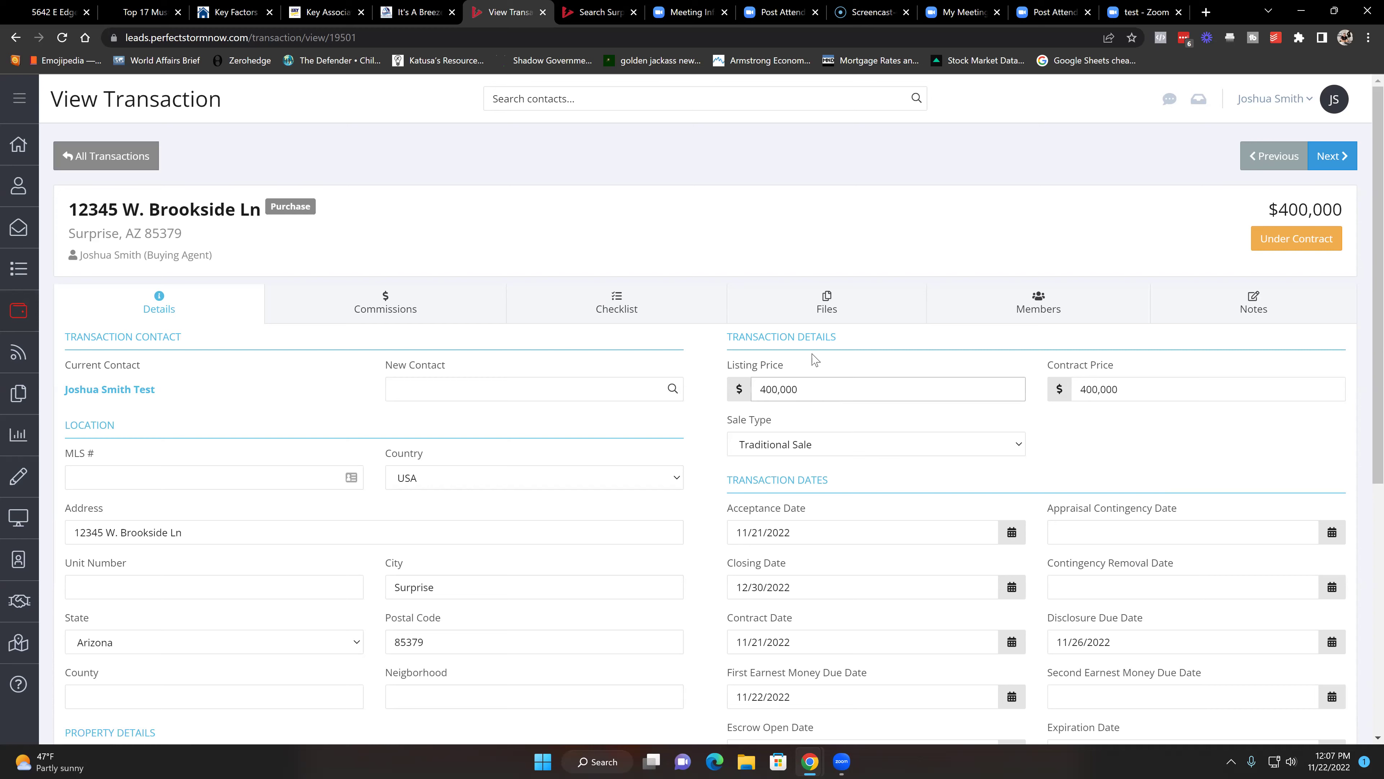
{"action": "scroll", "coordinate": [1154, 443], "scroll_direction": "down", "scroll_amount": 1}
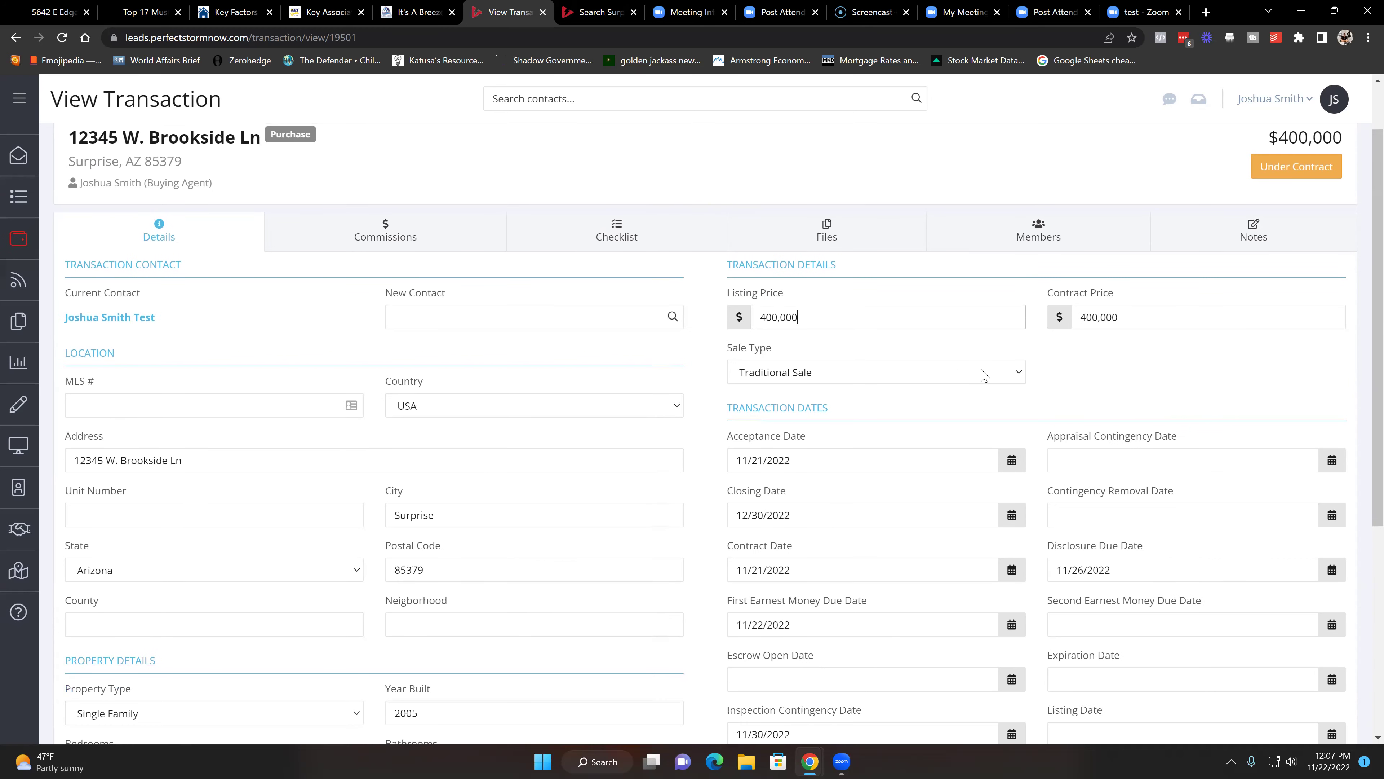
{"action": "left_click", "coordinate": [1021, 374]}
{"action": "left_click", "coordinate": [1159, 378]}
{"action": "scroll", "coordinate": [1049, 386], "scroll_direction": "down", "scroll_amount": 1}
{"action": "scroll", "coordinate": [1049, 389], "scroll_direction": "down", "scroll_amount": 2}
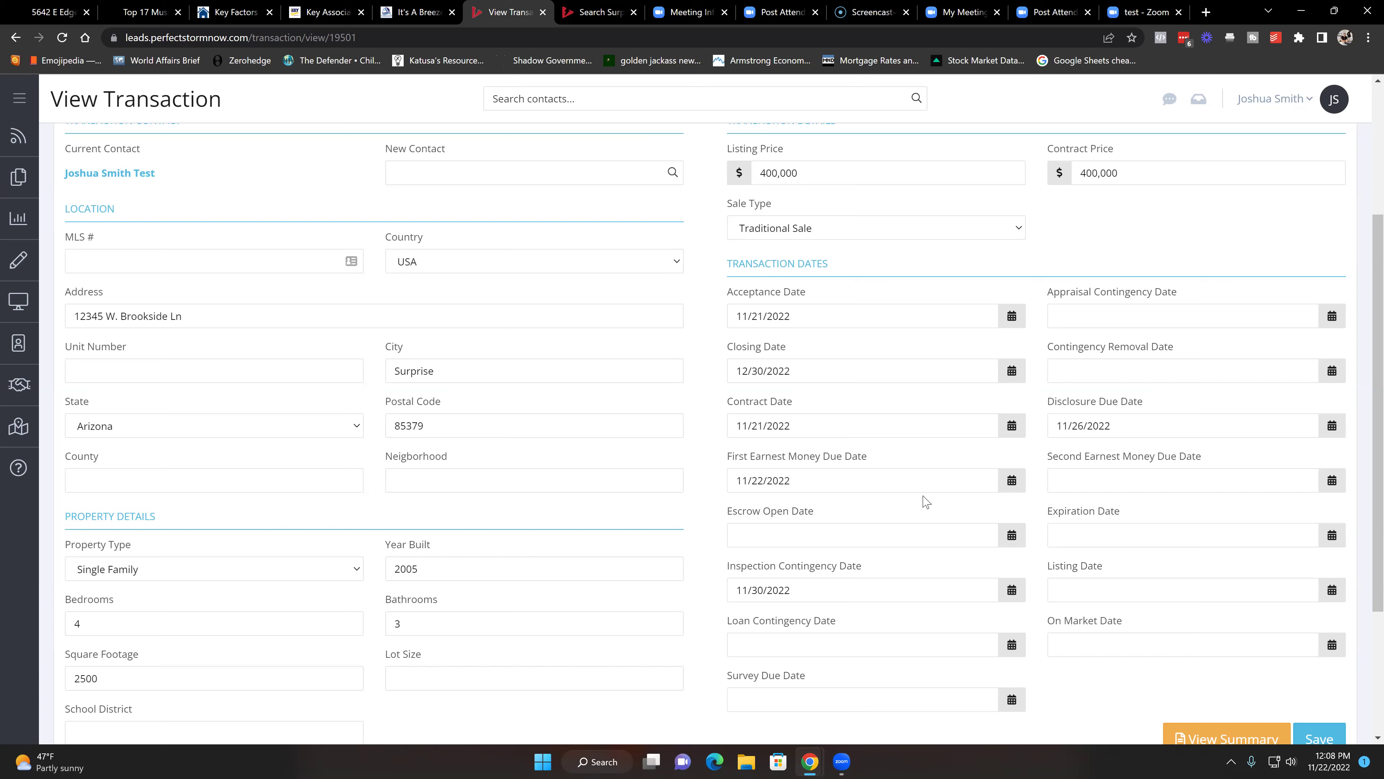
{"action": "scroll", "coordinate": [905, 498], "scroll_direction": "down", "scroll_amount": 1}
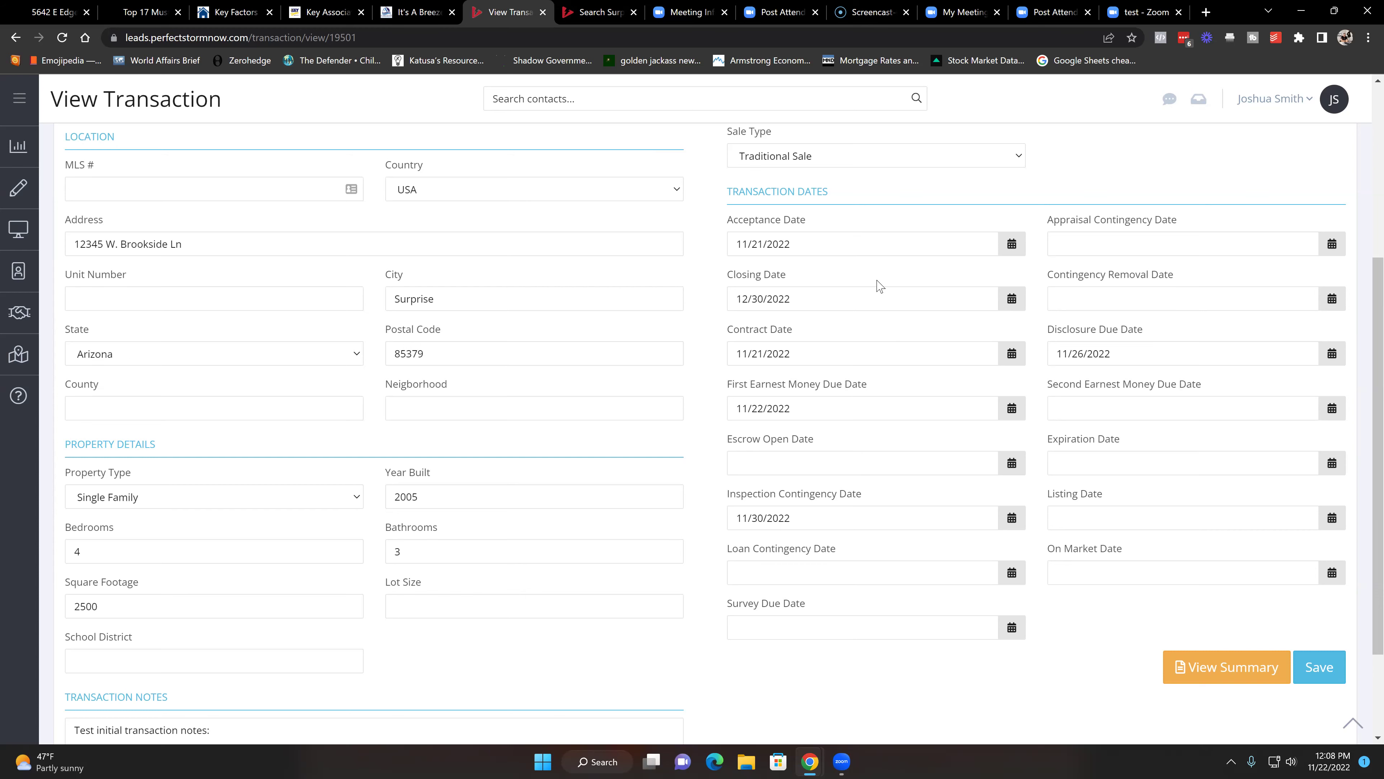
{"action": "scroll", "coordinate": [878, 287], "scroll_direction": "up", "scroll_amount": 5}
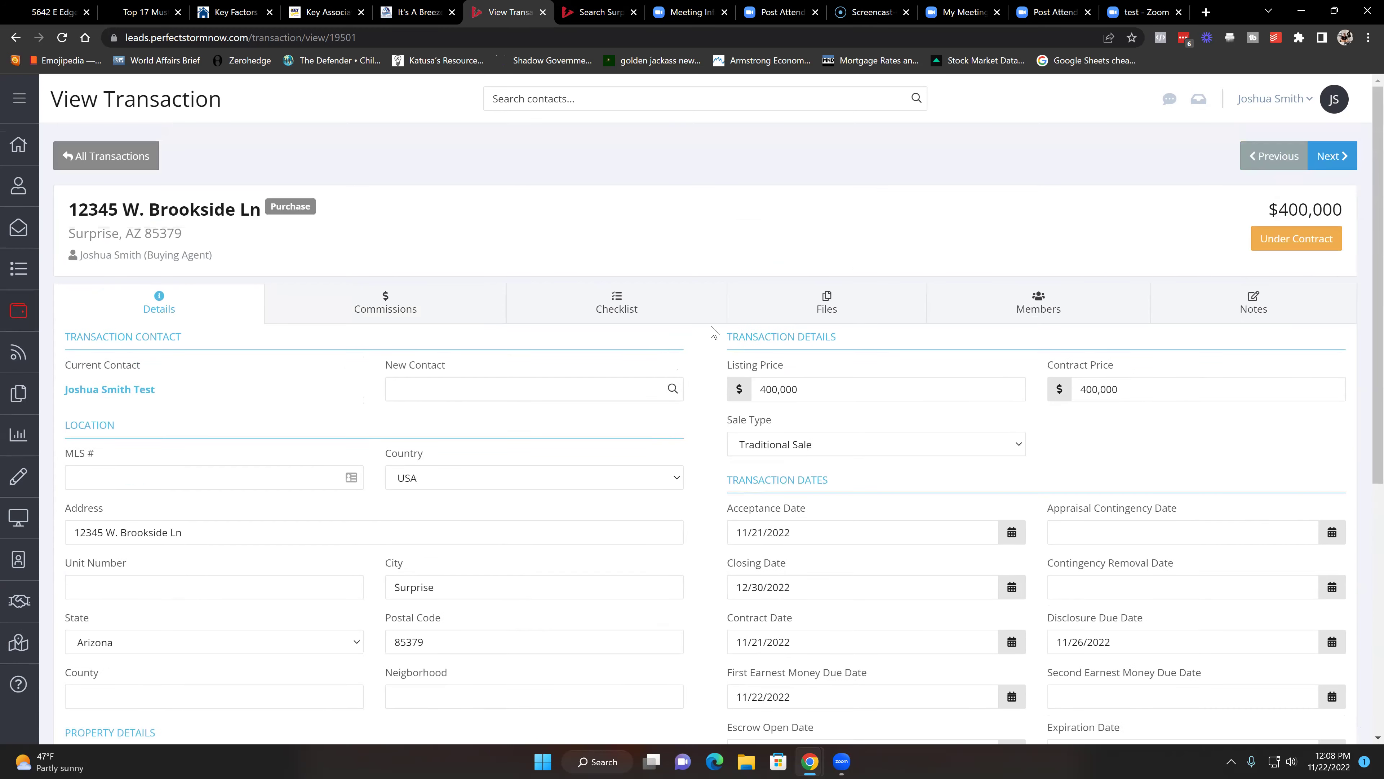
- View the transaction's commissions and checklist, and look over the checklist templates that can be added
{"action": "left_click", "coordinate": [386, 301]}
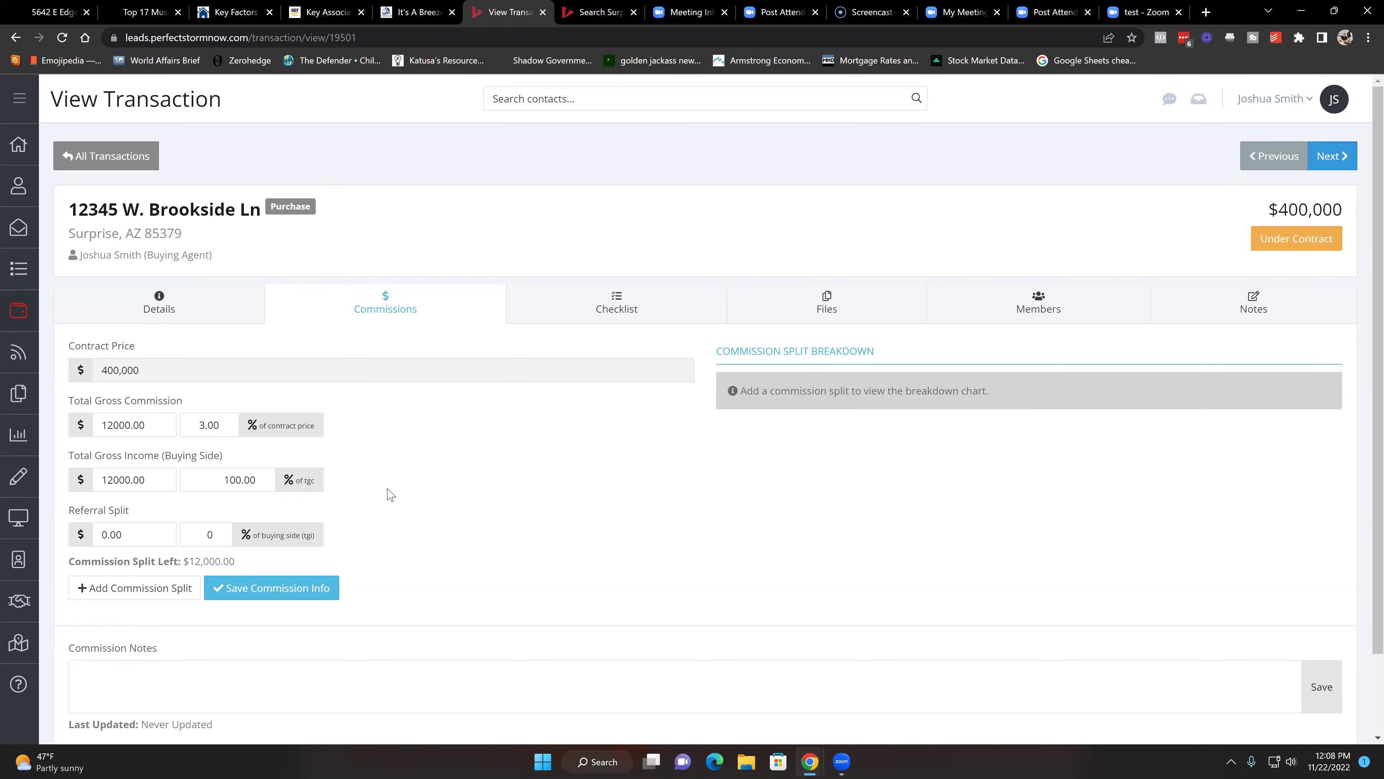
{"action": "left_click", "coordinate": [582, 311]}
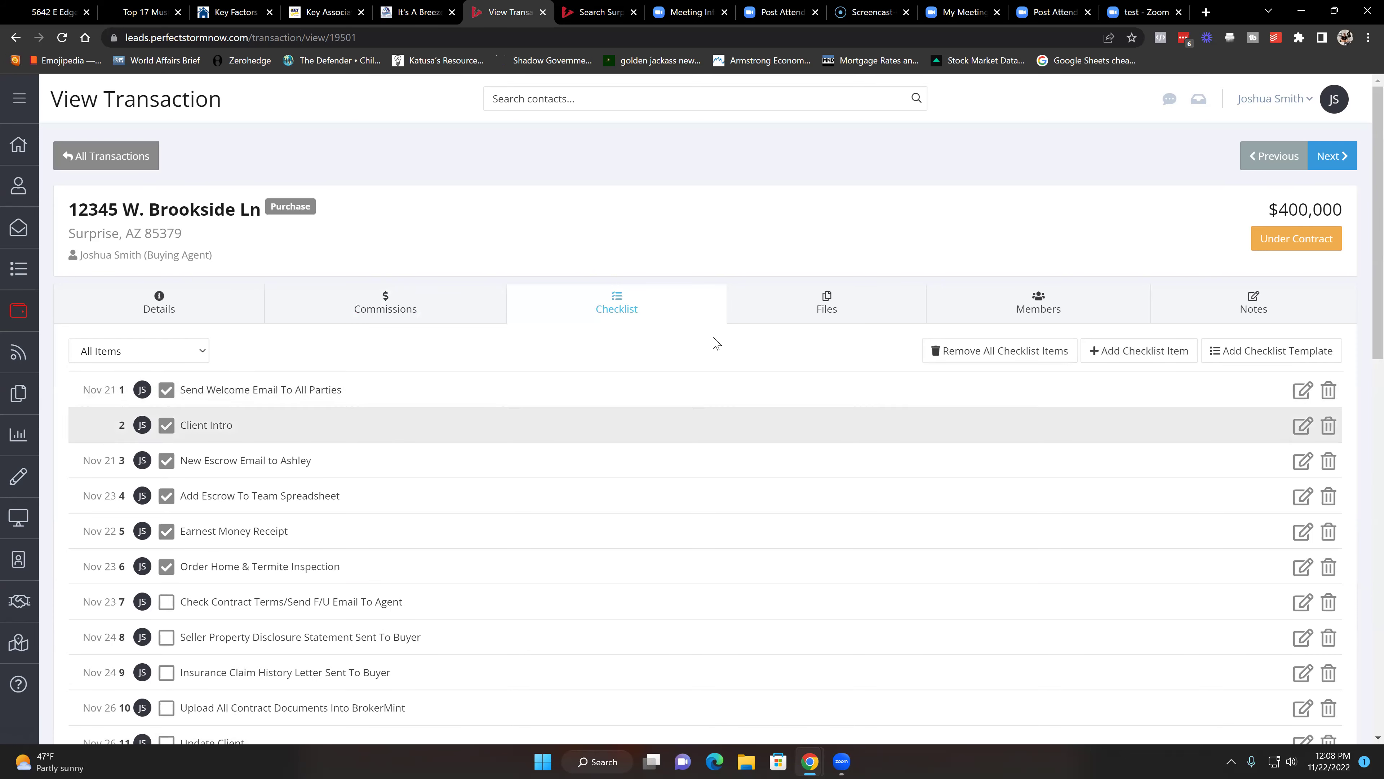
{"action": "left_click", "coordinate": [1276, 353]}
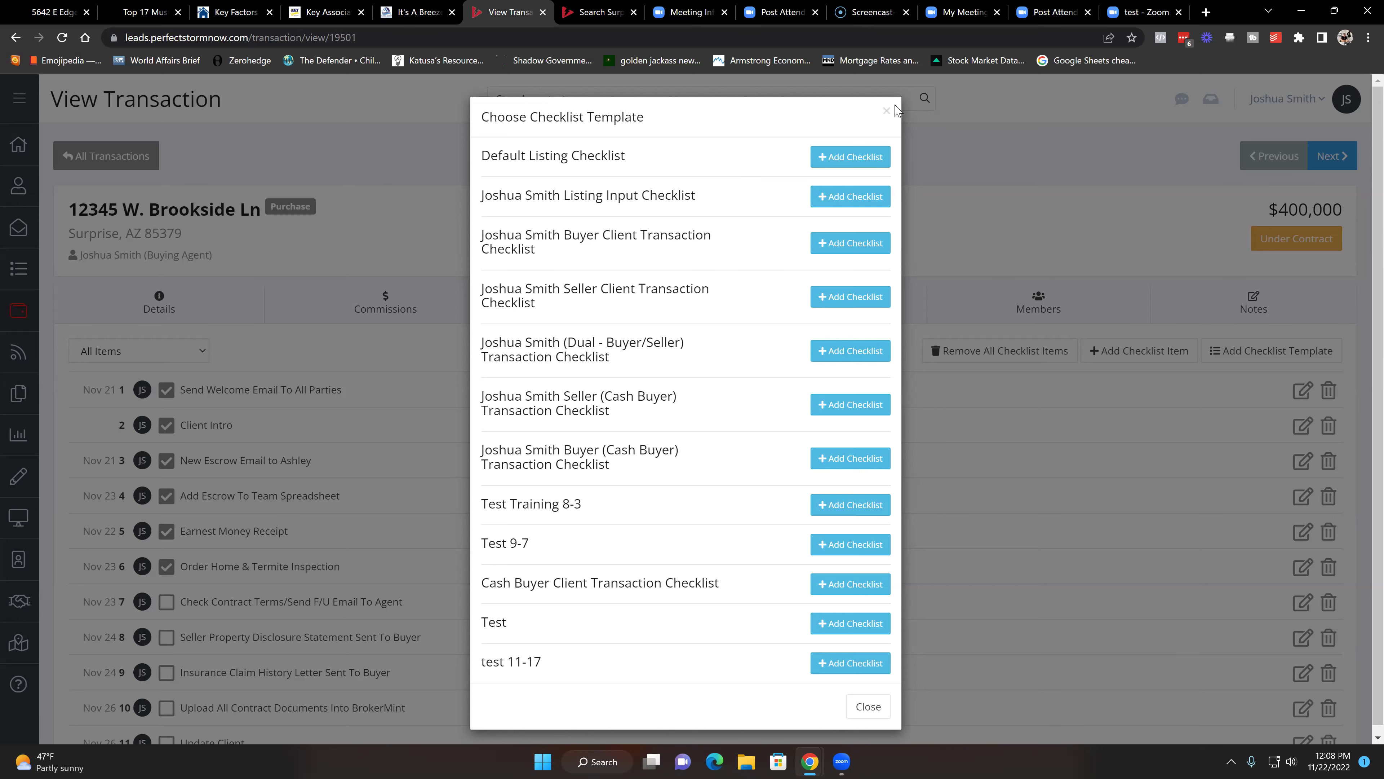
{"action": "left_click", "coordinate": [886, 113]}
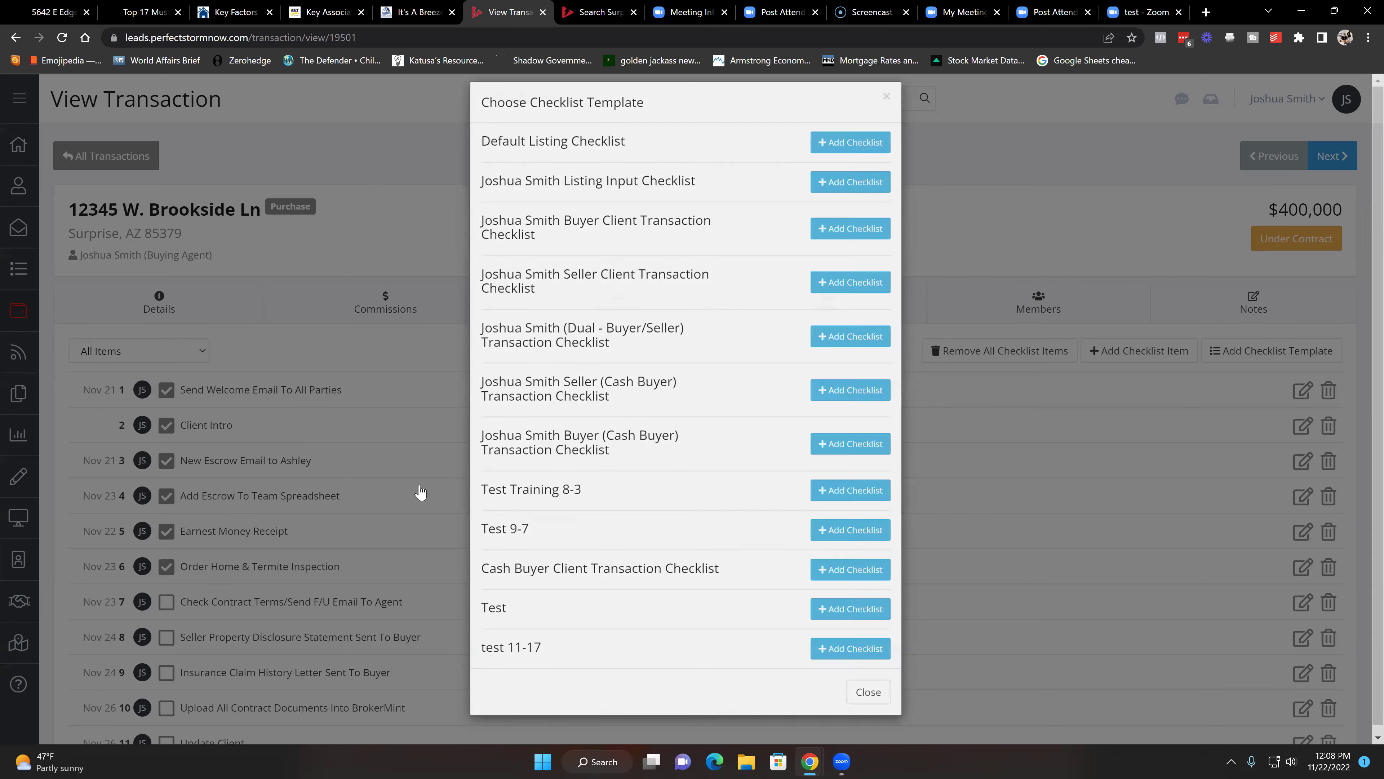
- Look through all the items in the transaction's checklist and return to the unfinished ones
{"action": "scroll", "coordinate": [442, 451], "scroll_direction": "down", "scroll_amount": 5}
{"action": "scroll", "coordinate": [442, 451], "scroll_direction": "down", "scroll_amount": 11}
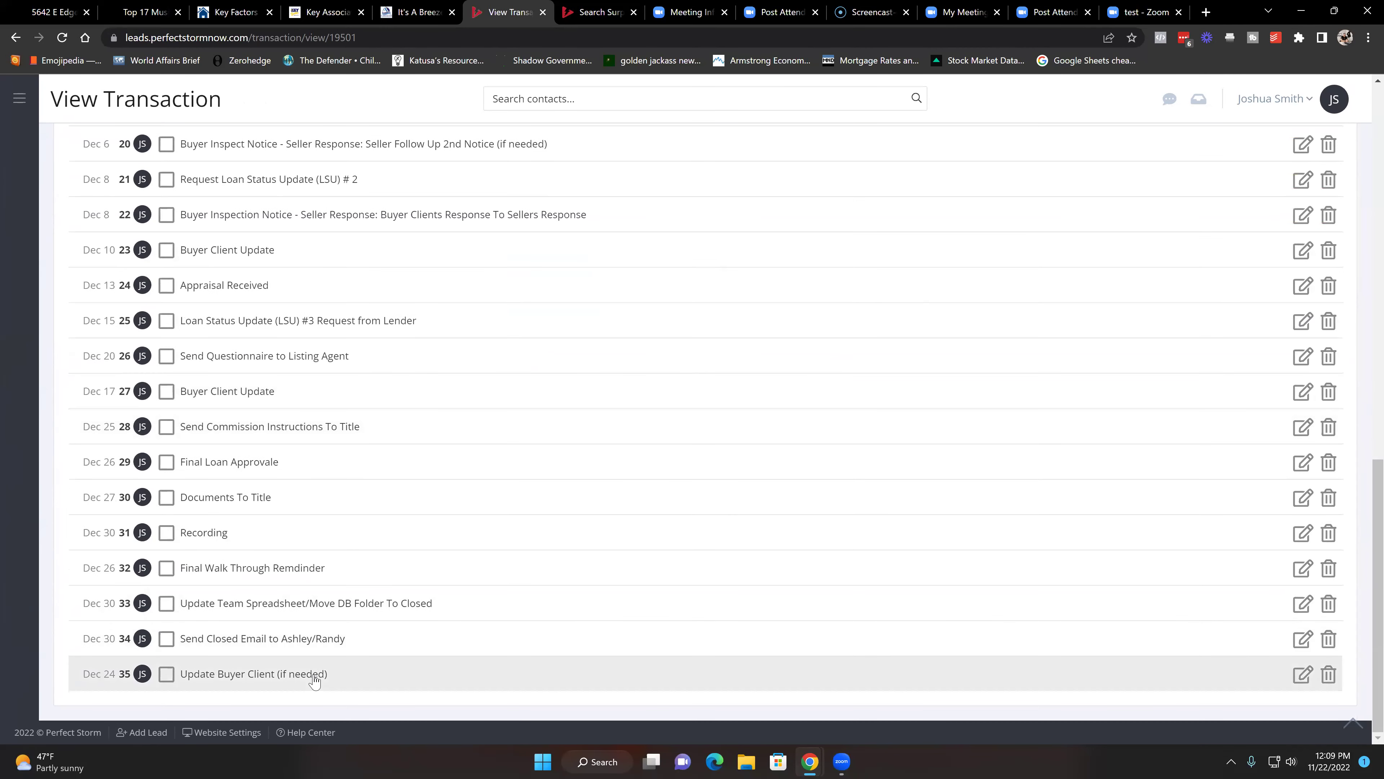
{"action": "scroll", "coordinate": [316, 668], "scroll_direction": "up", "scroll_amount": 13}
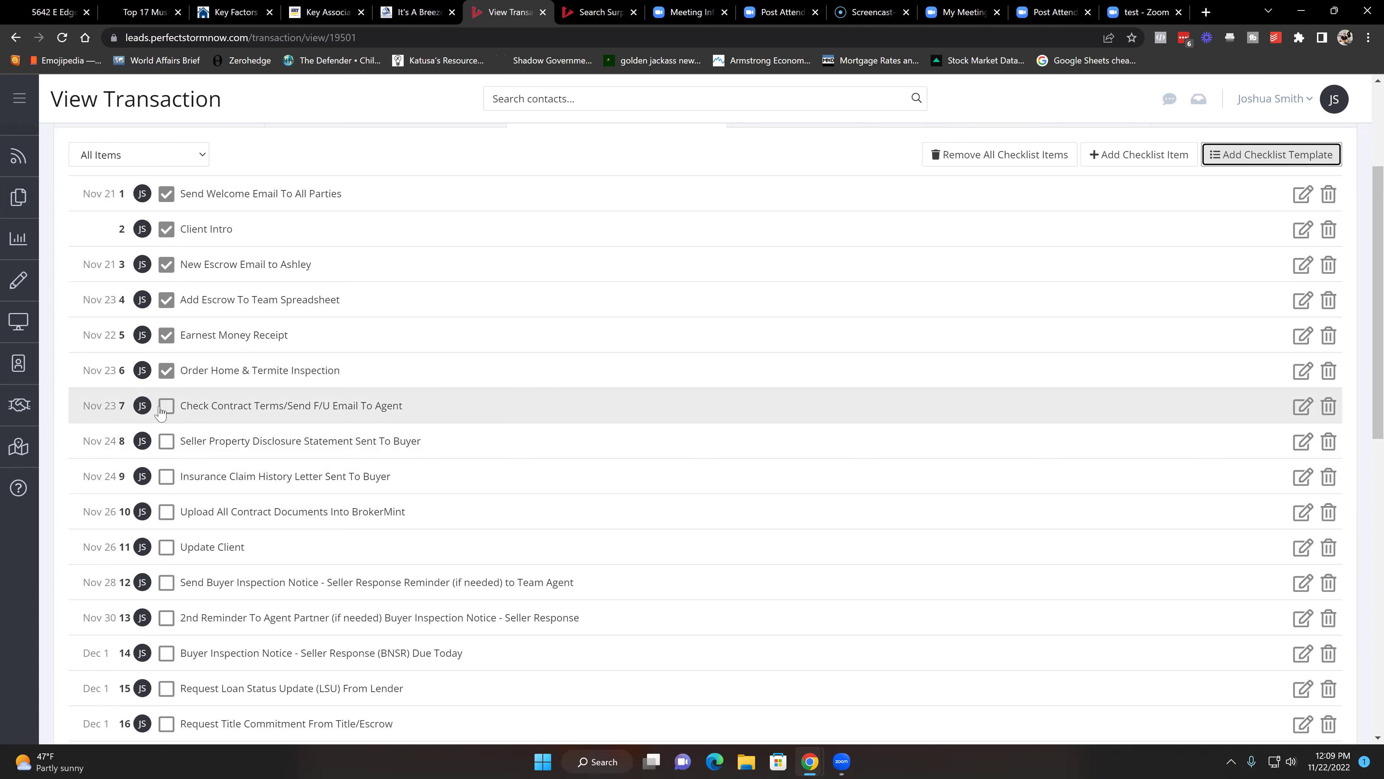
- Mark the Check Contract Terms/Send F/U Email To Agent checklist item complete and start adding a new checklist item
{"action": "scroll", "coordinate": [223, 299], "scroll_direction": "up", "scroll_amount": 1}
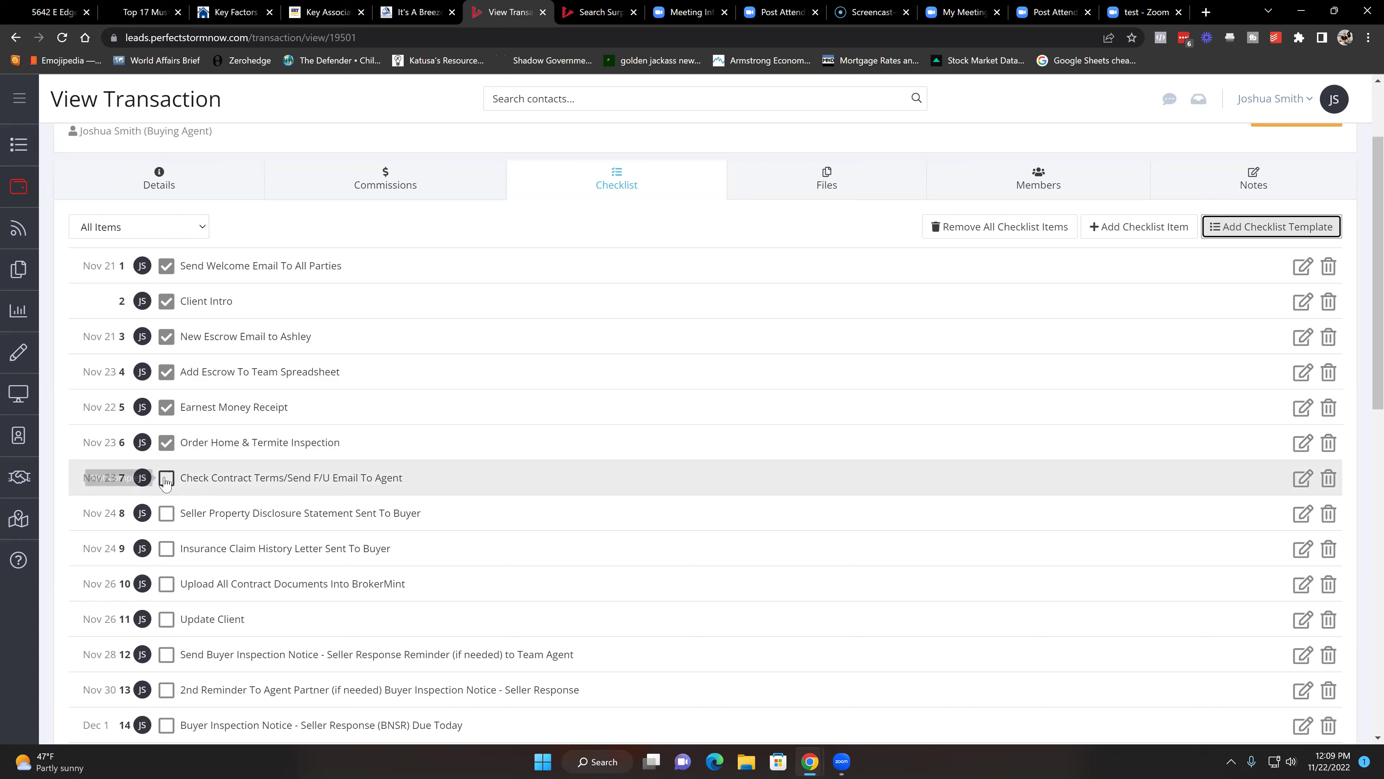
{"action": "left_click", "coordinate": [167, 479]}
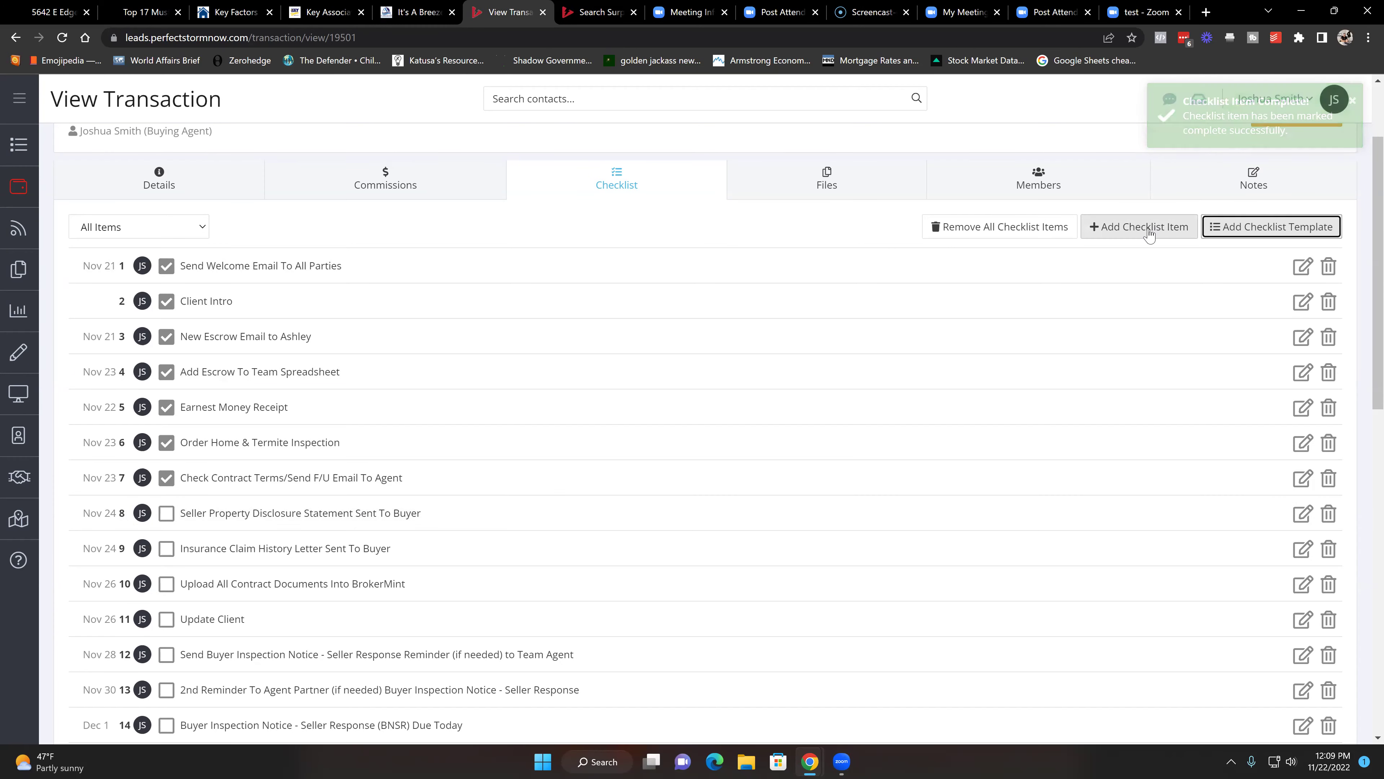
{"action": "left_click", "coordinate": [1148, 231]}
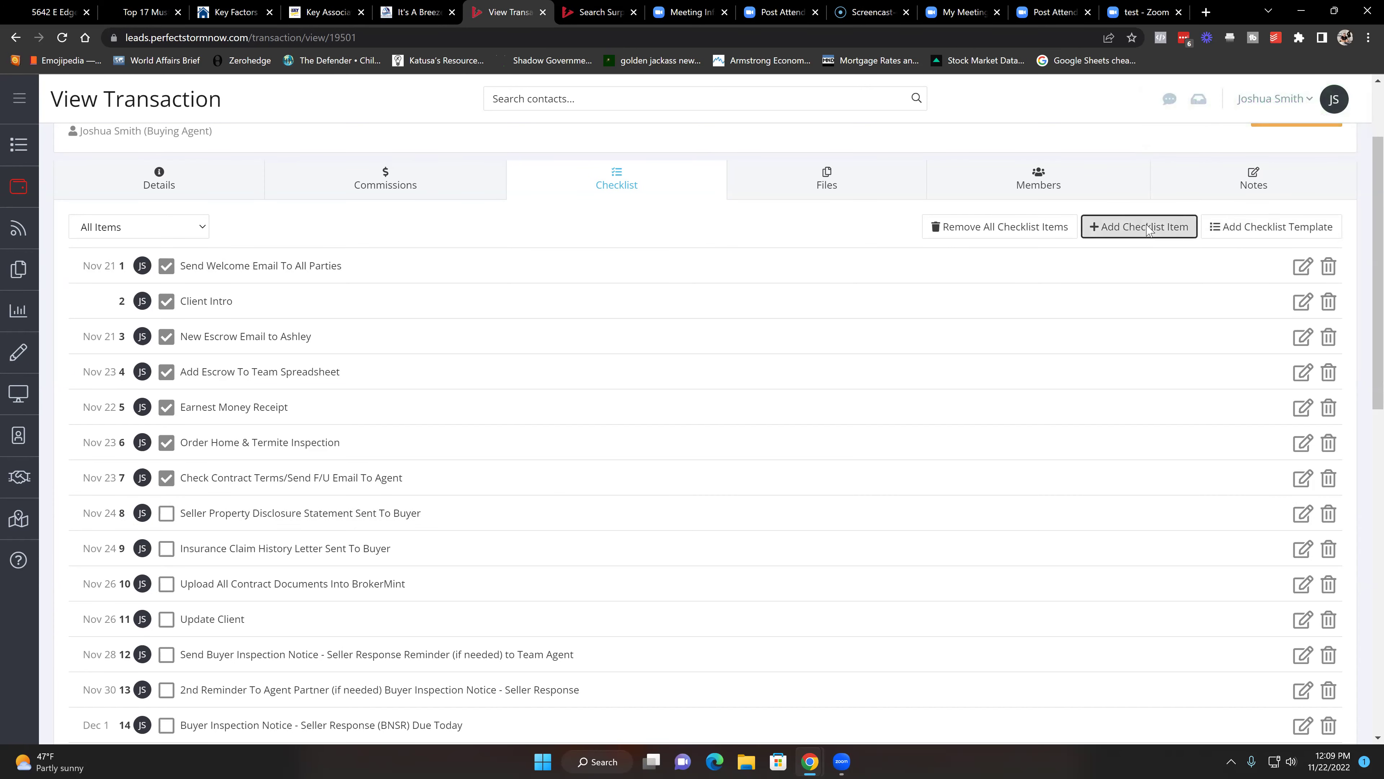
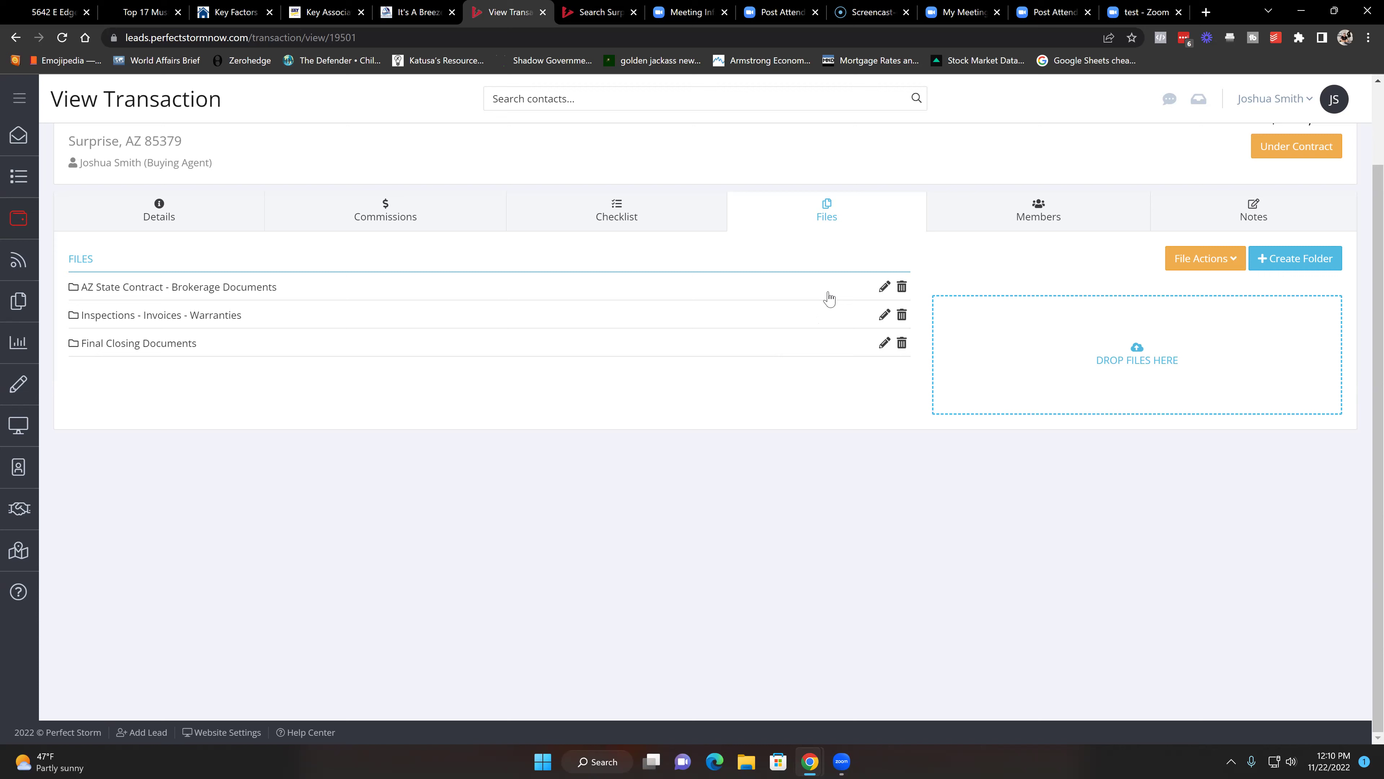
- Look over the transaction's members and notes, including the option to add a note, and return to its details
{"action": "left_click", "coordinate": [1019, 217]}
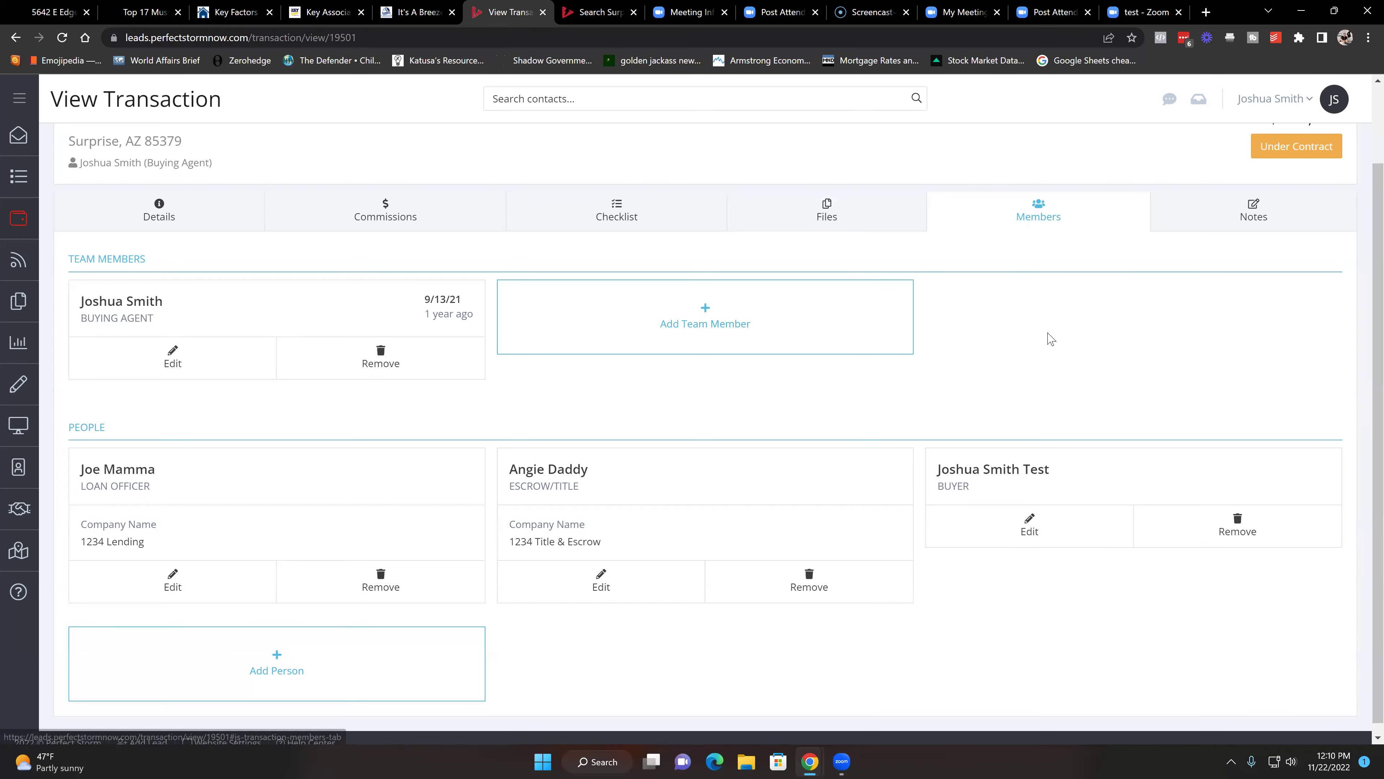
{"action": "scroll", "coordinate": [1052, 338], "scroll_direction": "down", "scroll_amount": 1}
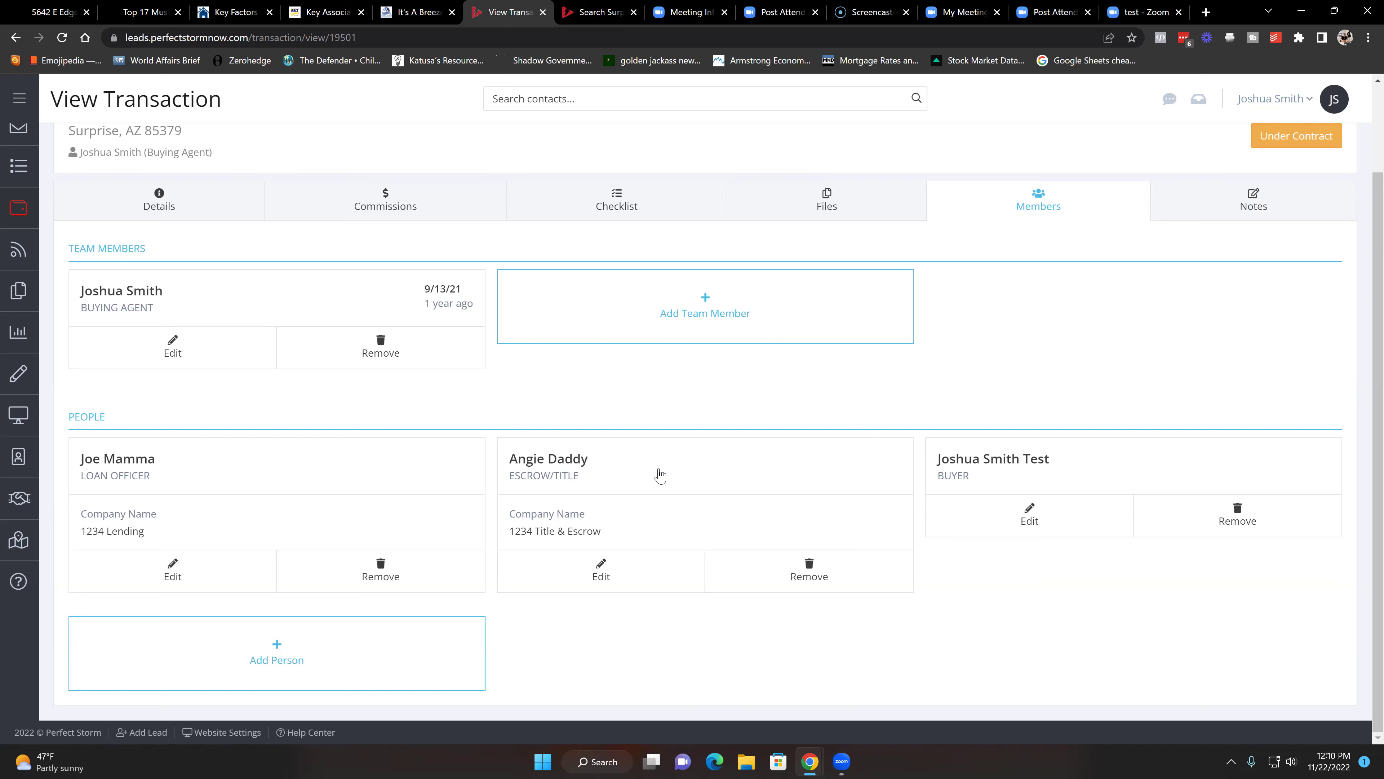
{"action": "left_click", "coordinate": [1235, 202]}
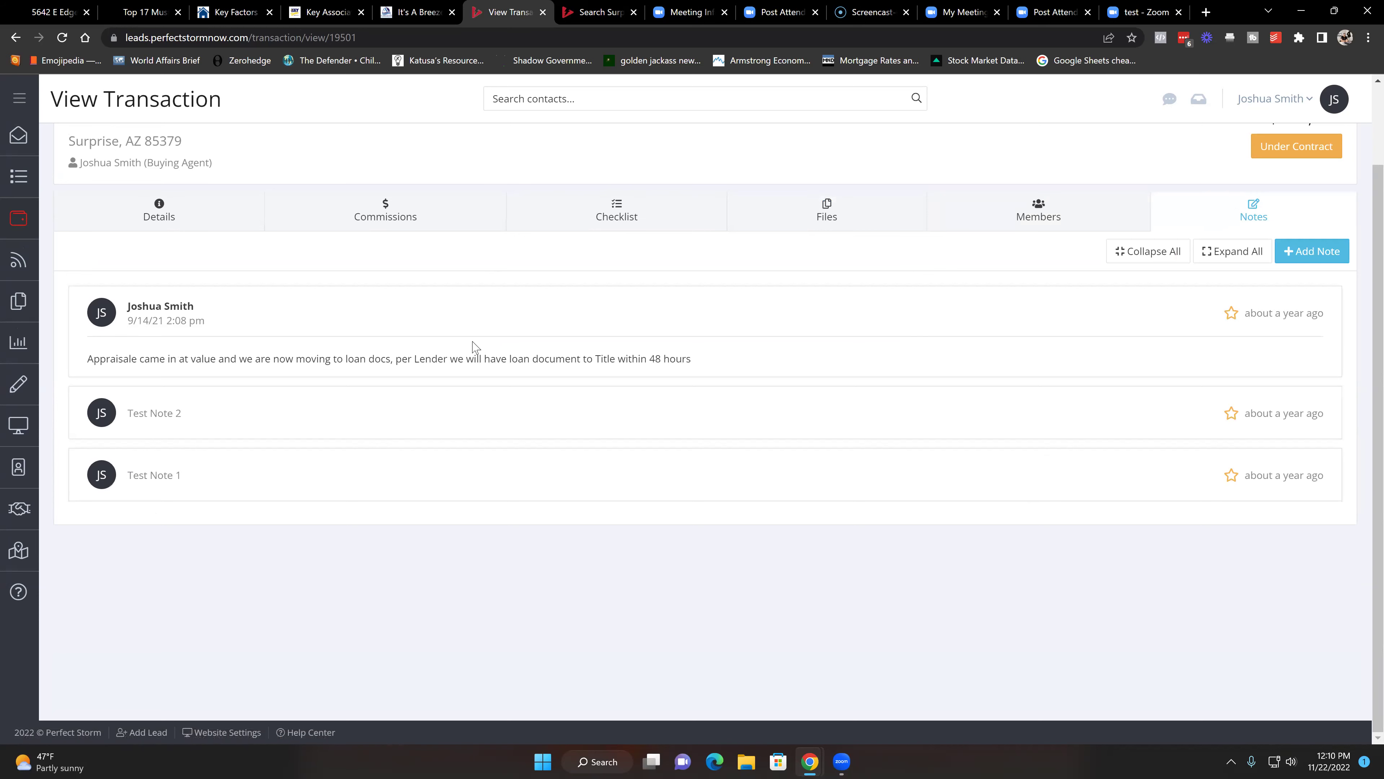
{"action": "left_click", "coordinate": [1308, 252]}
{"action": "left_click", "coordinate": [180, 217]}
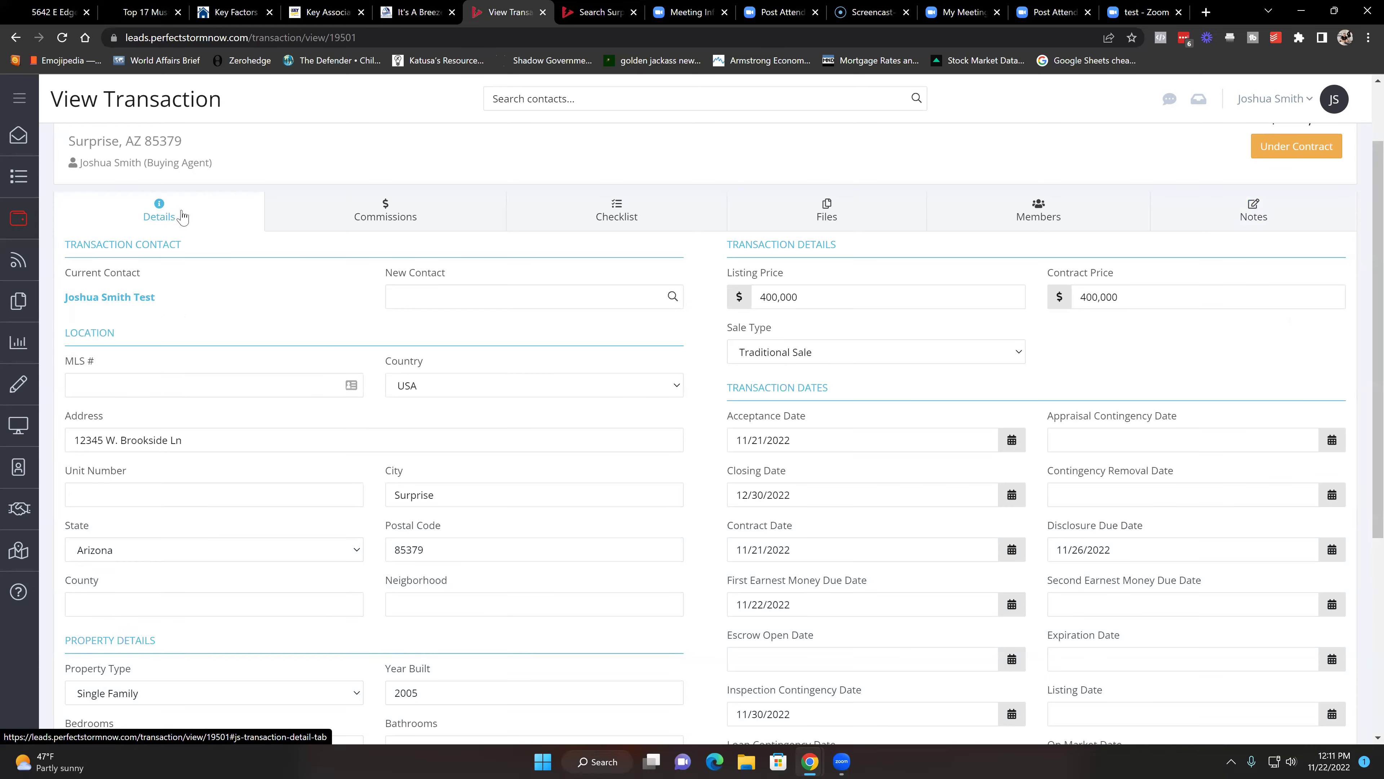
{"action": "scroll", "coordinate": [24, 316], "scroll_direction": "up", "scroll_amount": 2}
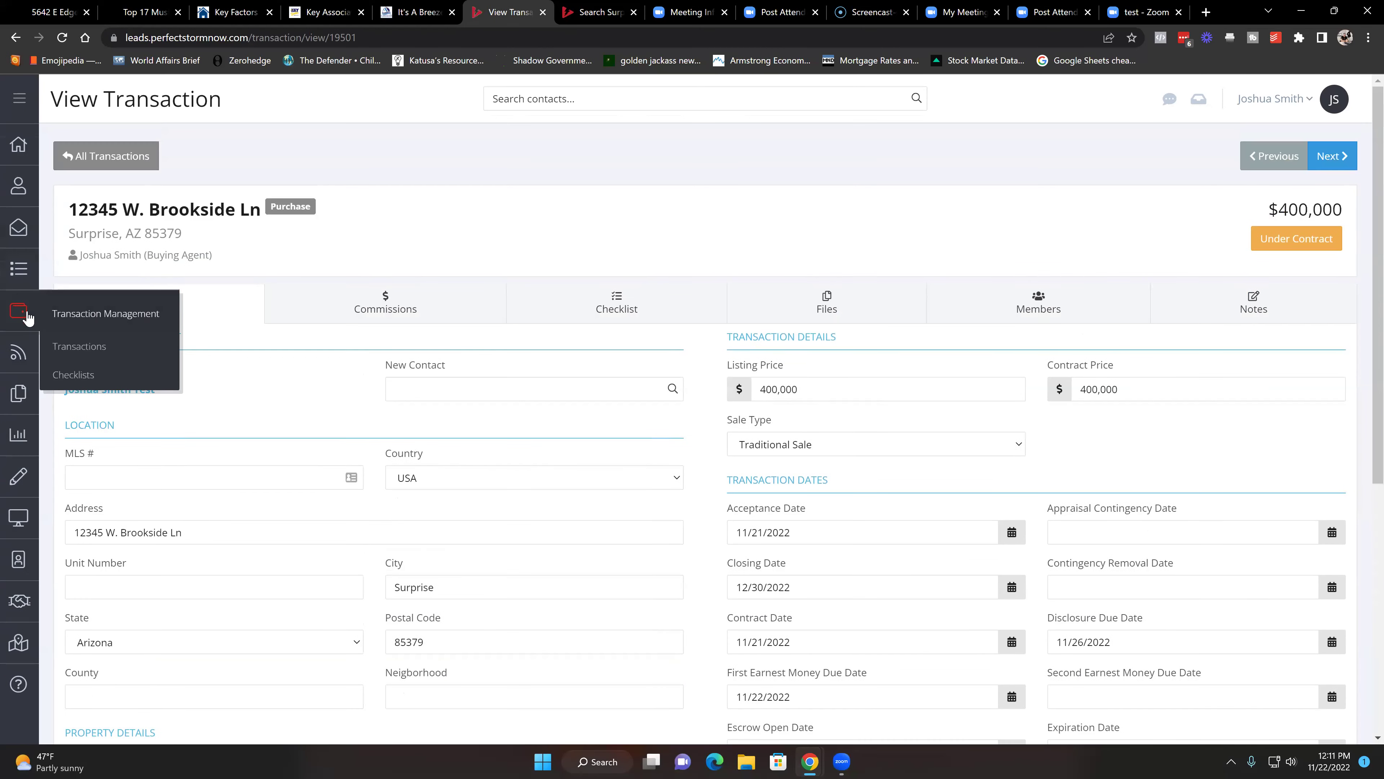
- Open the Tasks page, read the description of the first Every 21 Day Call task, and close it
{"action": "left_click", "coordinate": [20, 101]}
{"action": "left_click", "coordinate": [68, 327]}
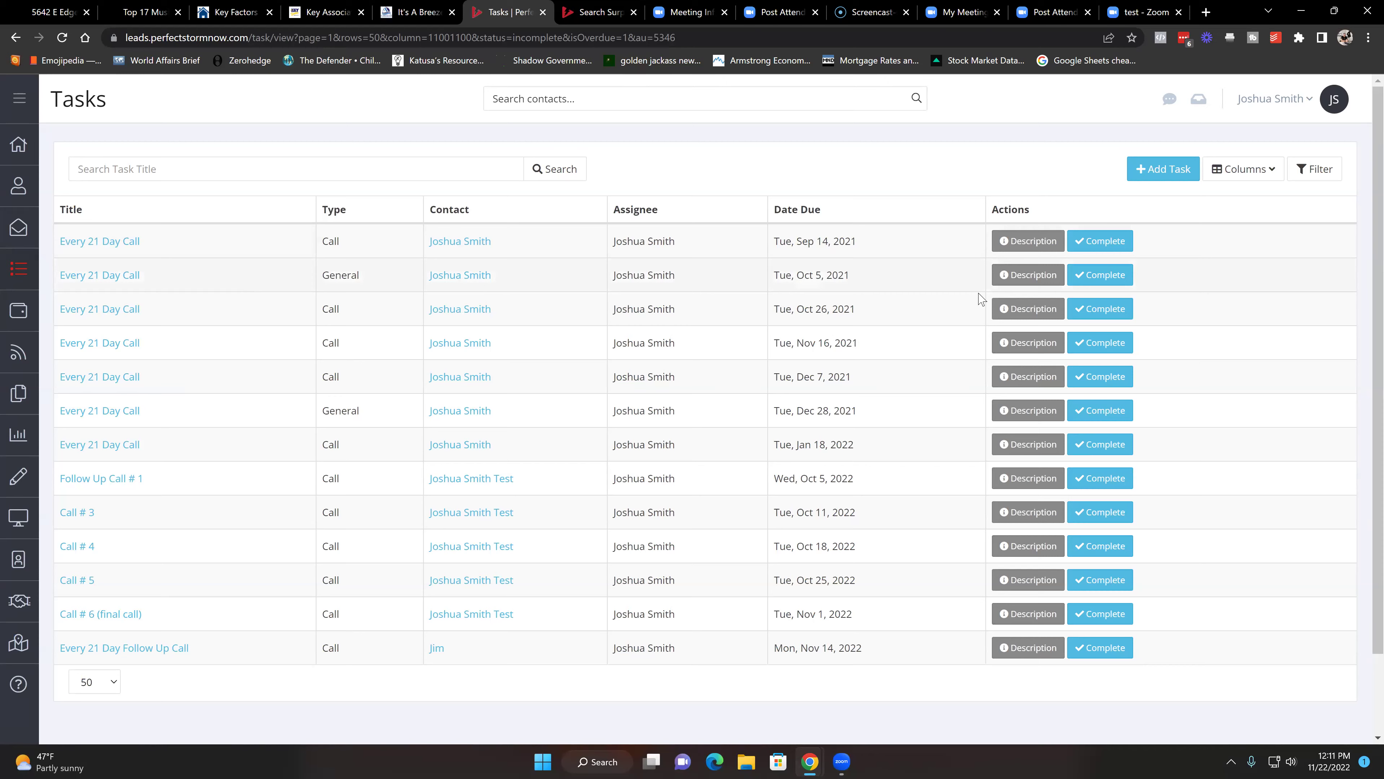
{"action": "left_click", "coordinate": [1029, 241]}
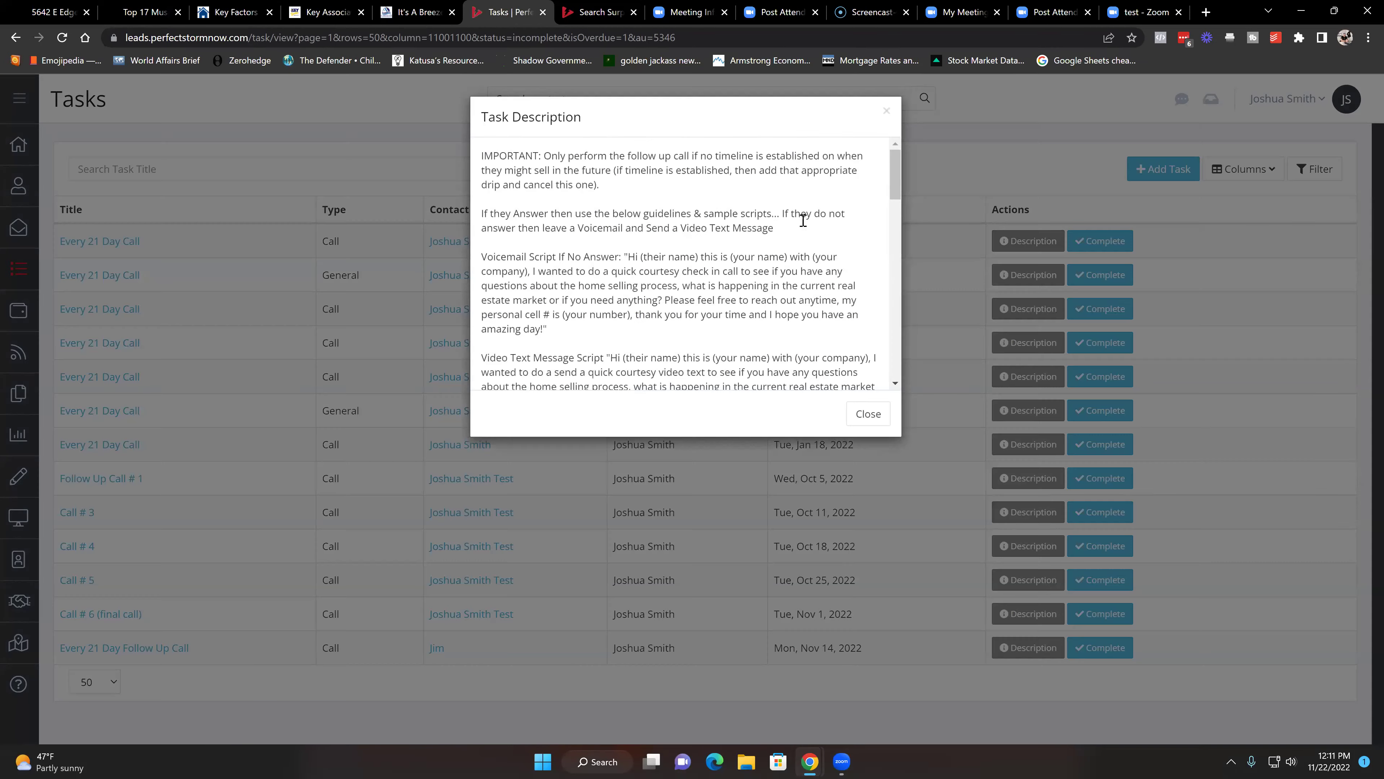
{"action": "left_click", "coordinate": [886, 113]}
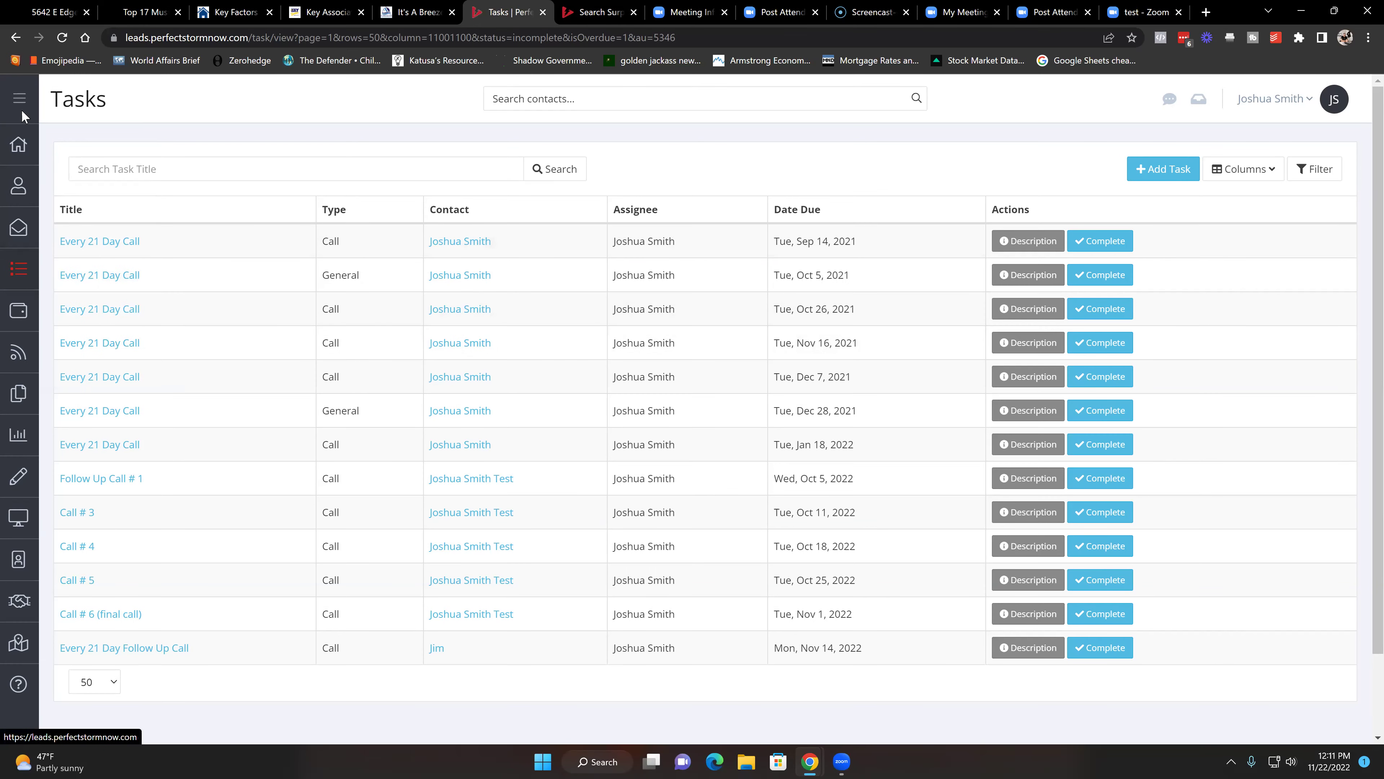
- Open the Drip Plans page and look through the buyer and seller plans offered as global plans
{"action": "left_click", "coordinate": [19, 99]}
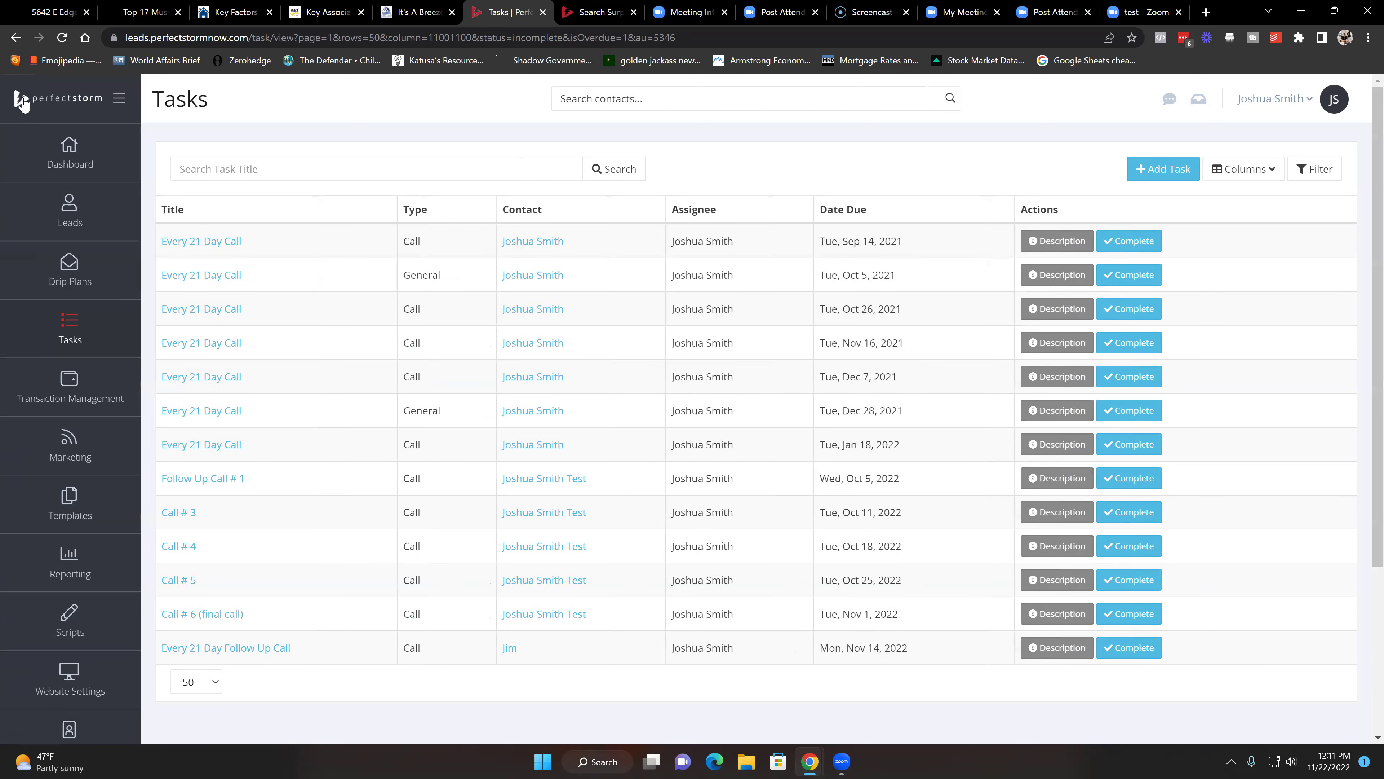
{"action": "left_click", "coordinate": [75, 280]}
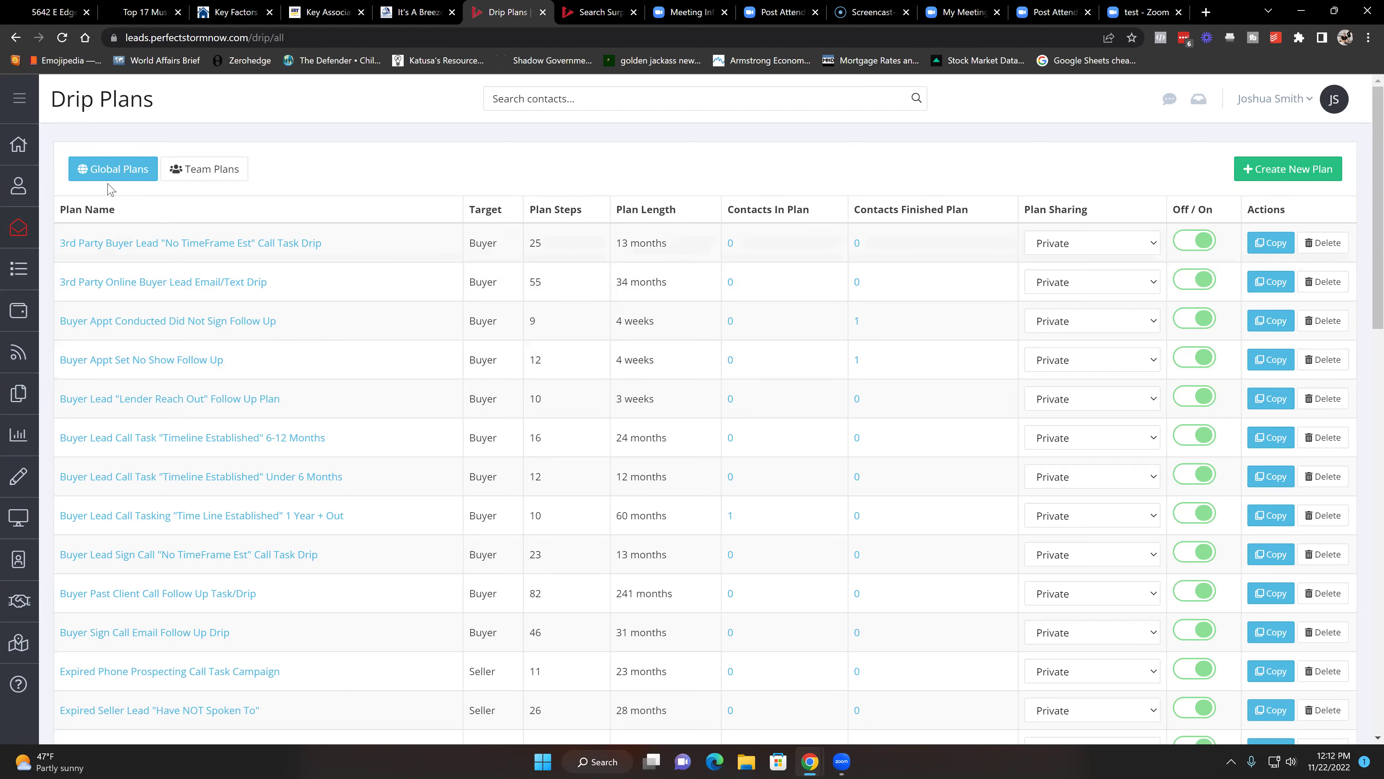
{"action": "left_click", "coordinate": [112, 172]}
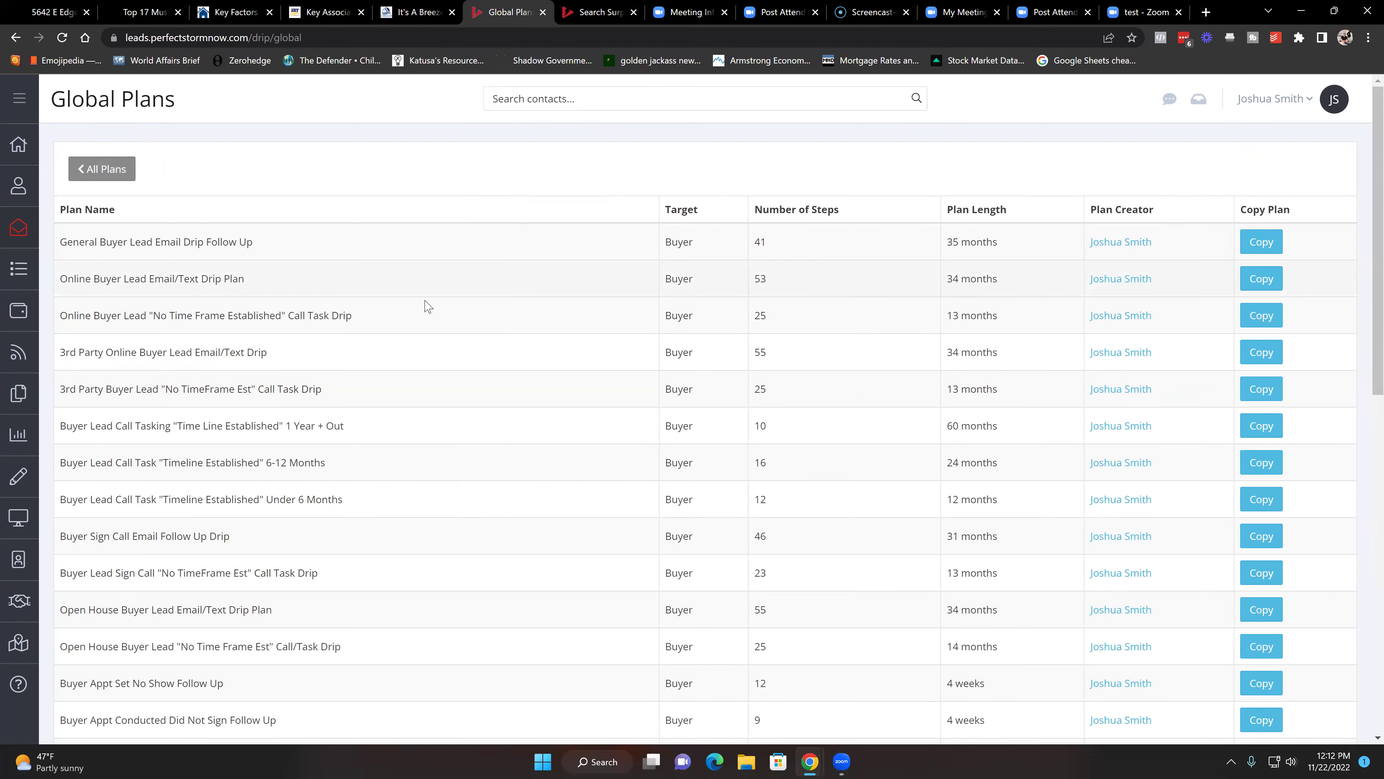
{"action": "scroll", "coordinate": [456, 339], "scroll_direction": "down", "scroll_amount": 1}
{"action": "scroll", "coordinate": [458, 339], "scroll_direction": "down", "scroll_amount": 5}
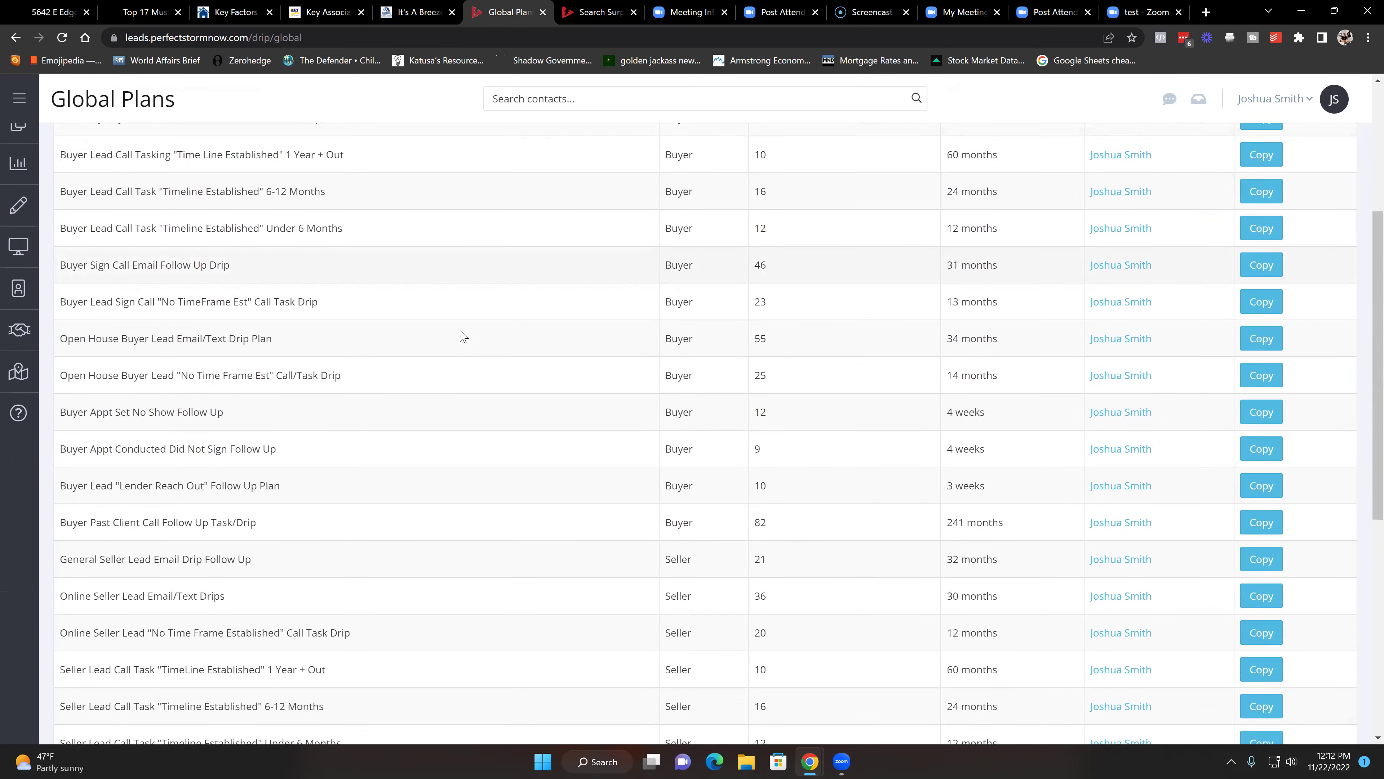
{"action": "scroll", "coordinate": [463, 333], "scroll_direction": "down", "scroll_amount": 3}
{"action": "scroll", "coordinate": [465, 332], "scroll_direction": "down", "scroll_amount": 1}
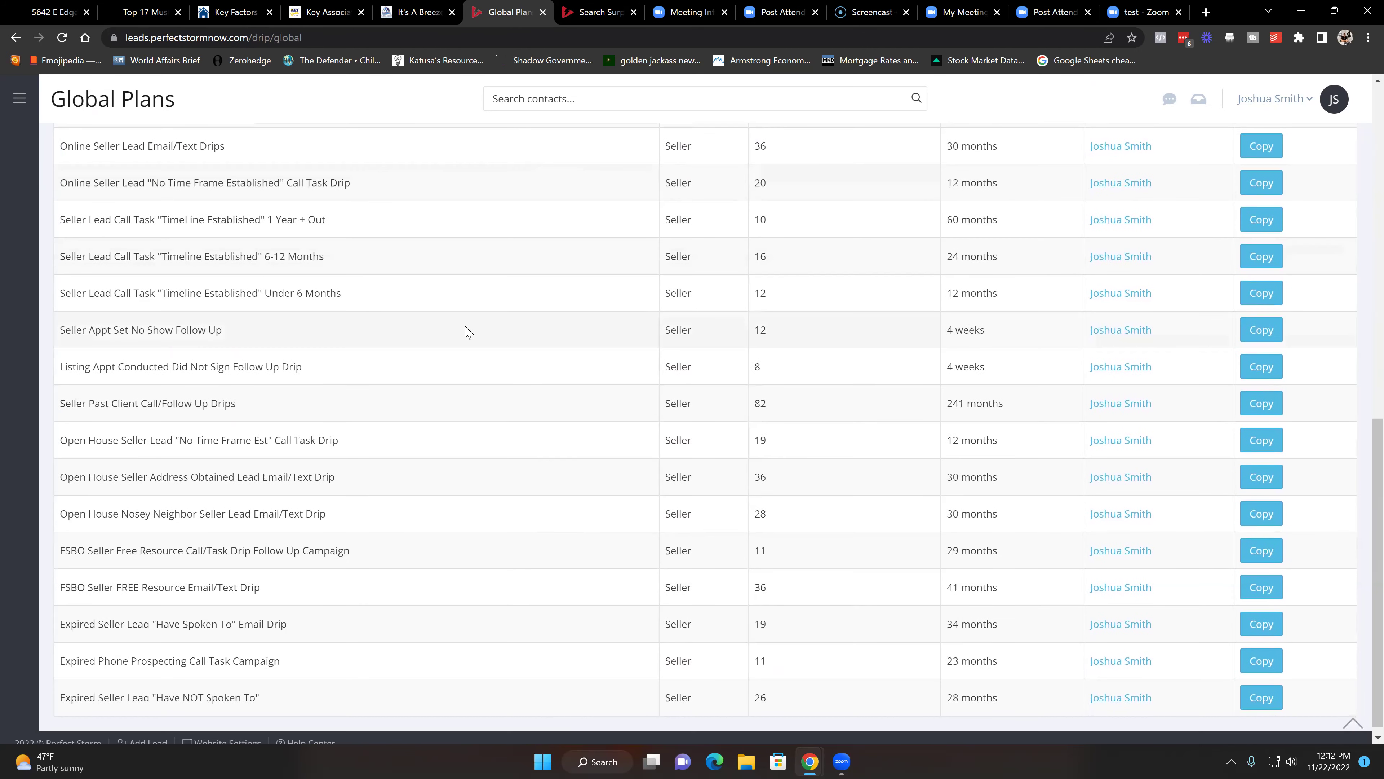
- Highlight the Buyer Appt Set No Show Follow Up plan name and go back to the start of the global plans list
{"action": "scroll", "coordinate": [463, 331], "scroll_direction": "up", "scroll_amount": 4}
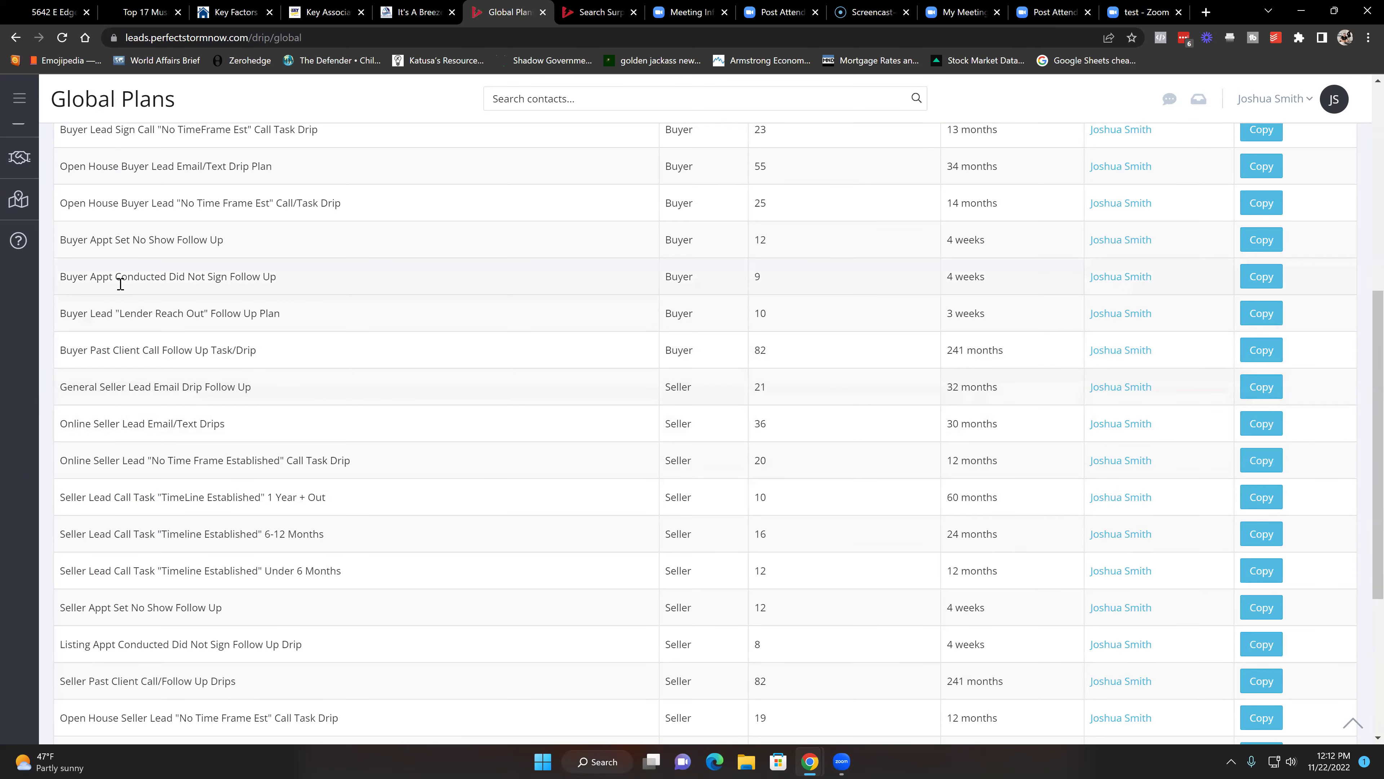
{"action": "left_click_drag", "start_coordinate": [62, 240], "coordinate": [238, 245]}
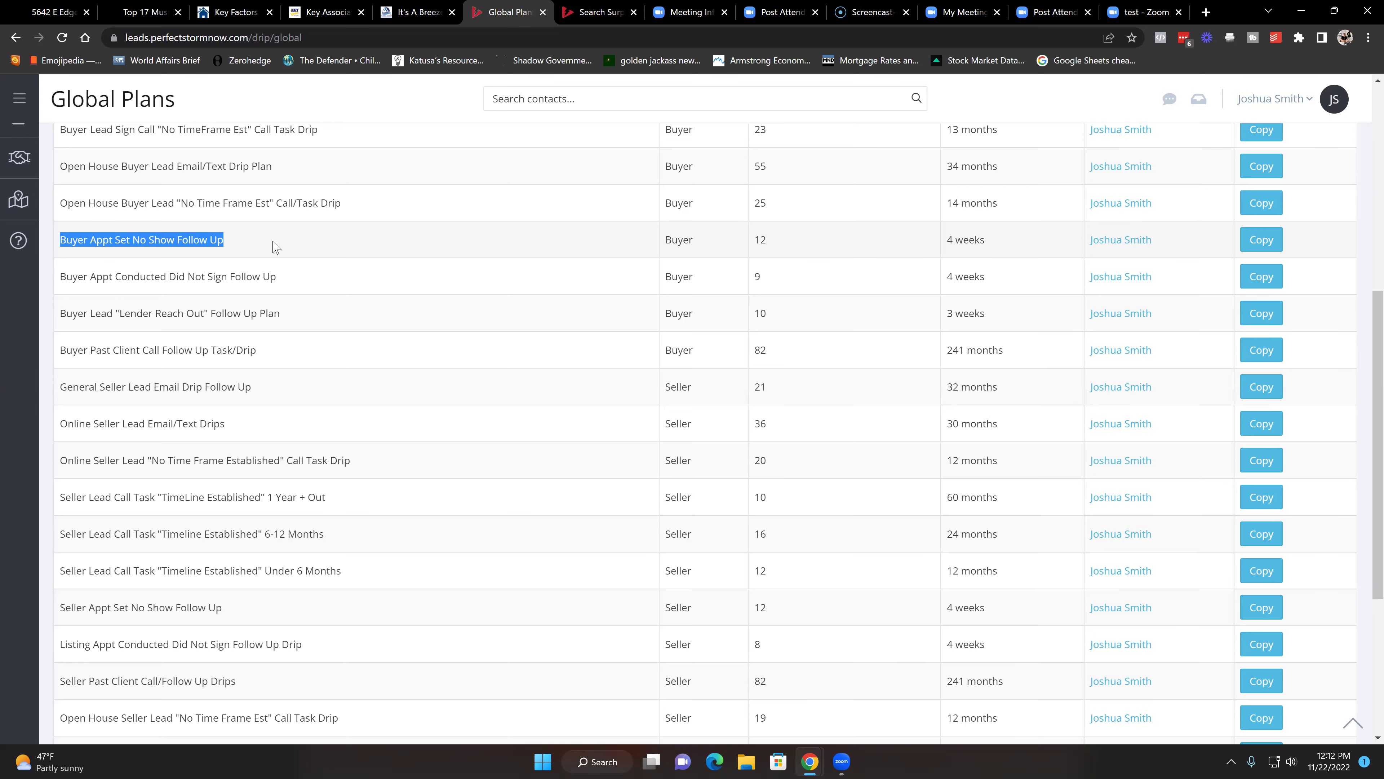
{"action": "scroll", "coordinate": [275, 246], "scroll_direction": "up", "scroll_amount": 5}
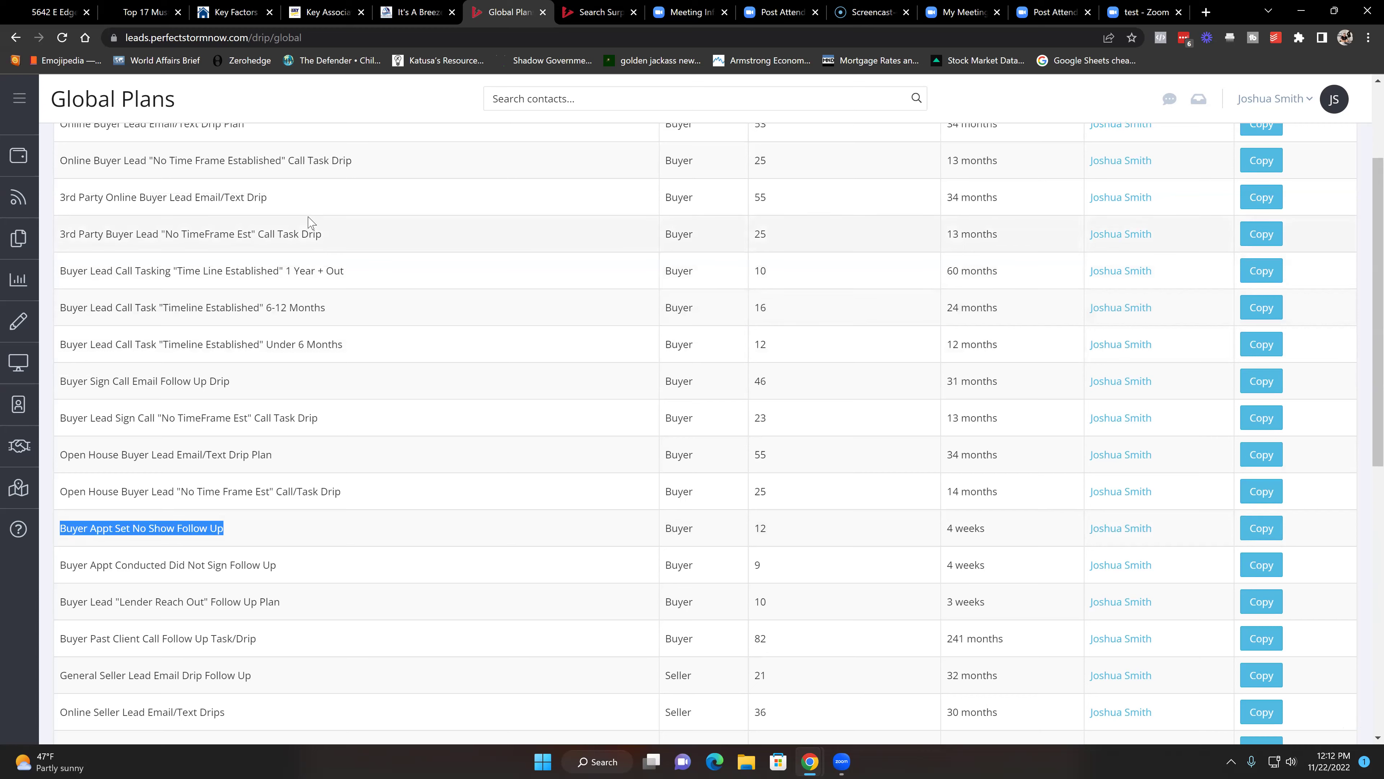
{"action": "scroll", "coordinate": [381, 270], "scroll_direction": "up", "scroll_amount": 3}
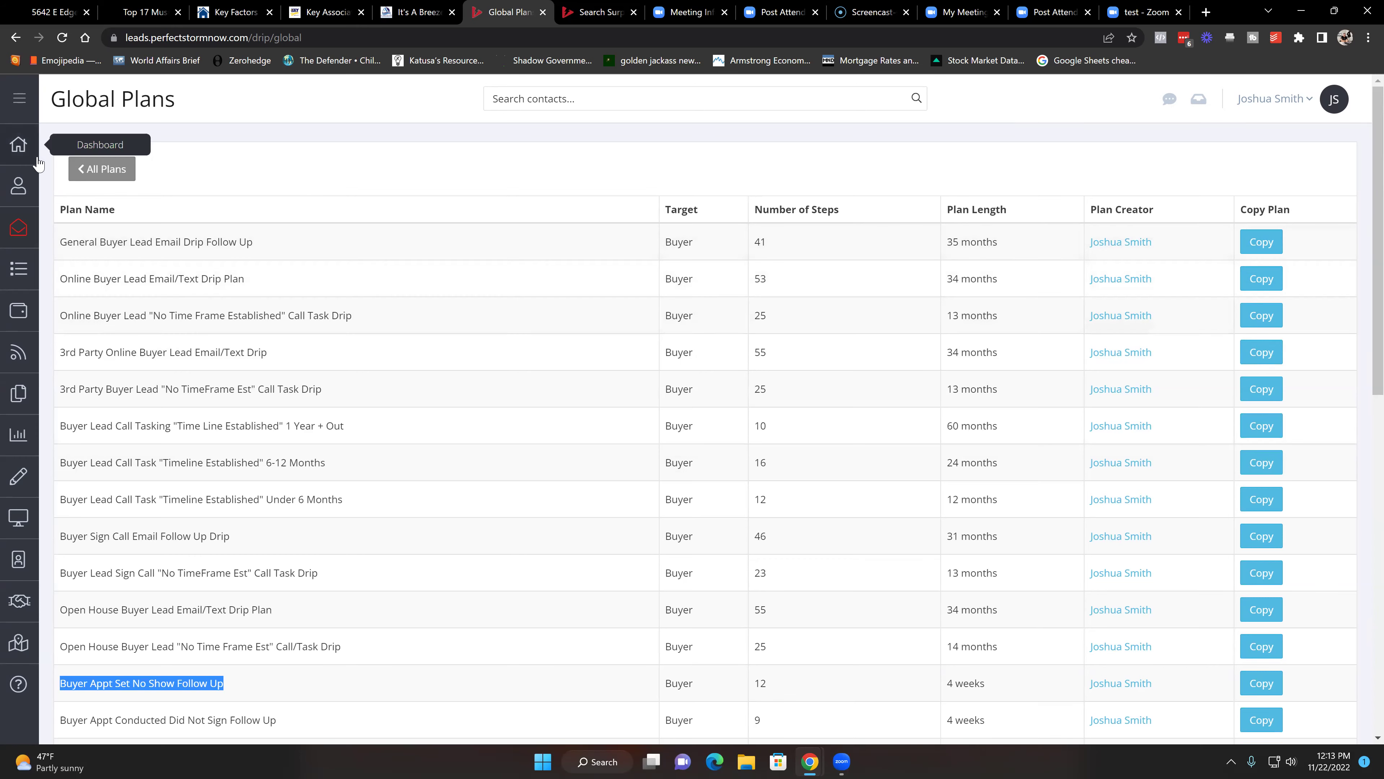
- Return to all drip plans, open 3rd Party Online Buyer Lead Email/Text Drip, and read its Initial Lead Set Up task description
{"action": "left_click", "coordinate": [101, 170]}
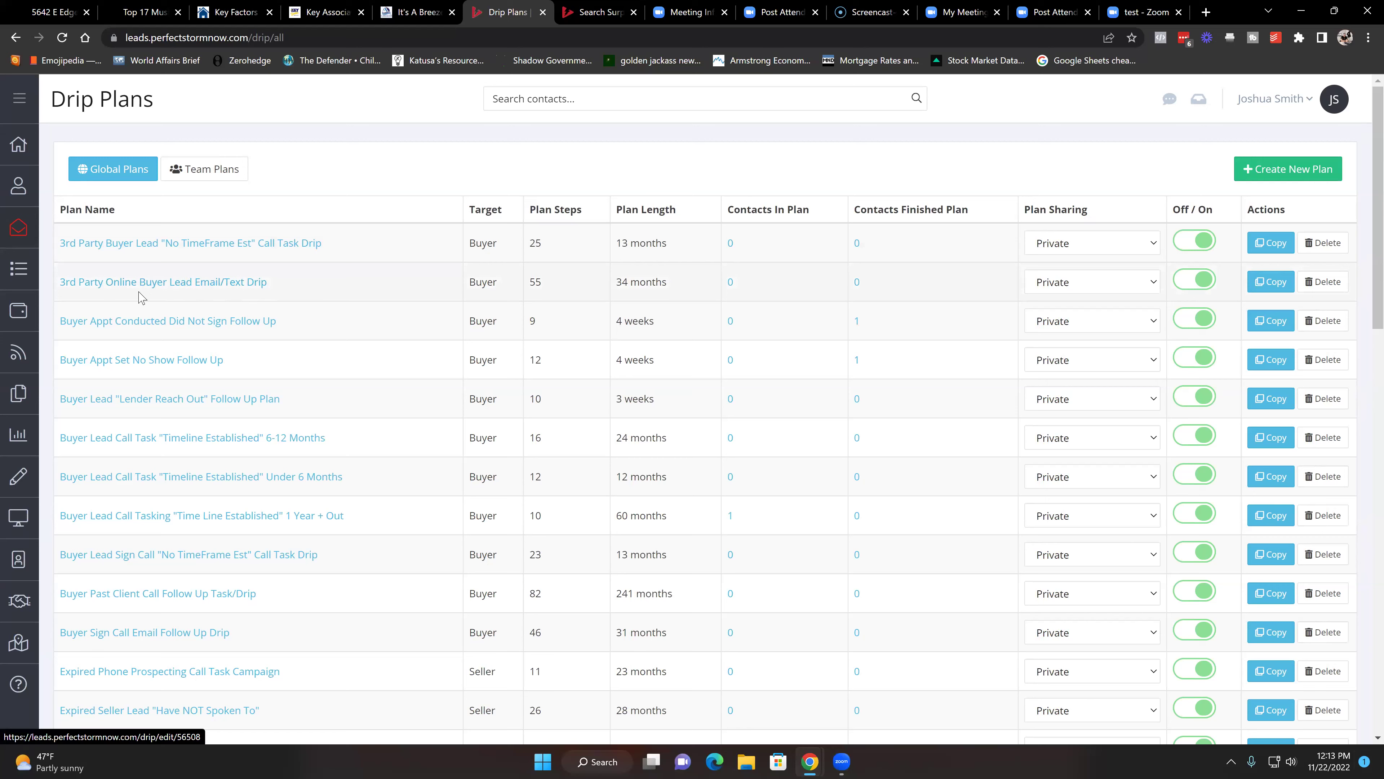
{"action": "left_click", "coordinate": [174, 284]}
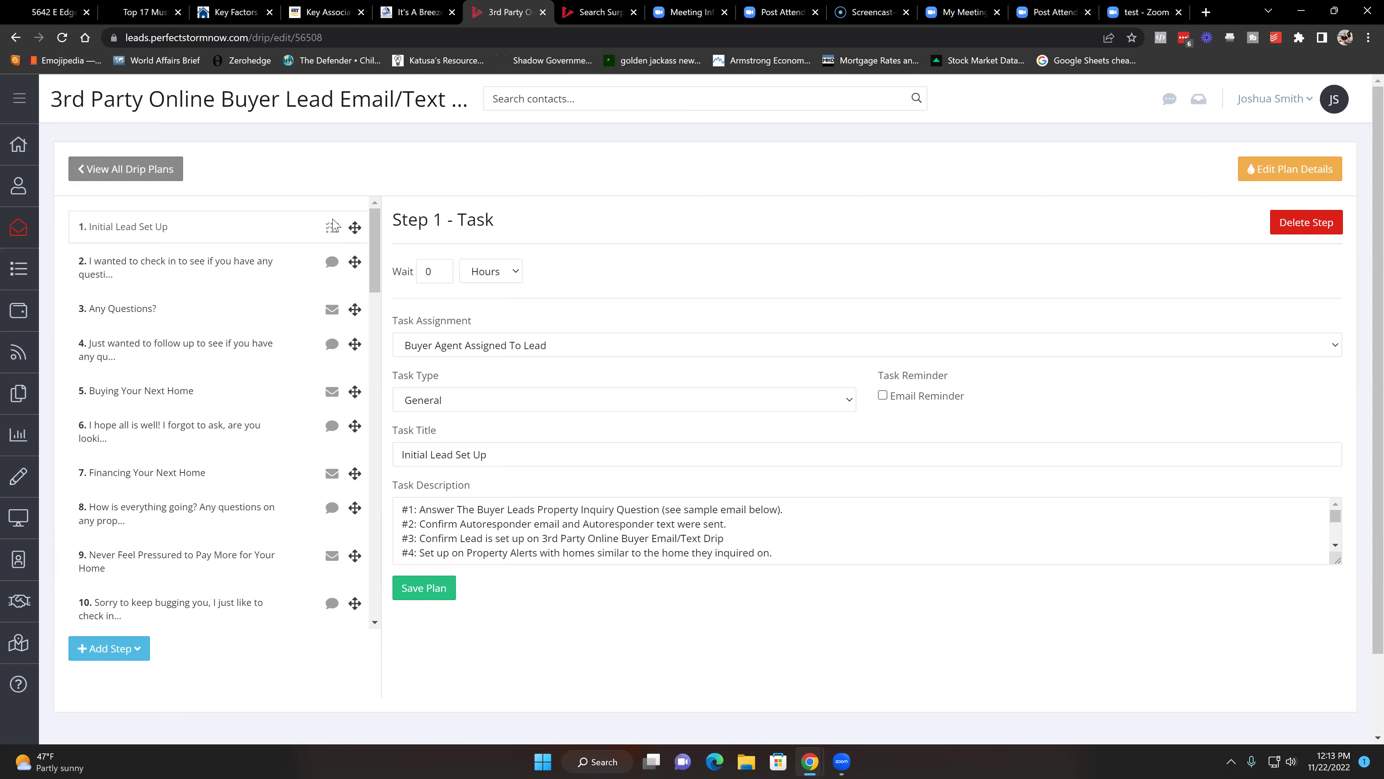
{"action": "left_click_drag", "start_coordinate": [327, 228], "coordinate": [336, 227]}
{"action": "scroll", "coordinate": [607, 527], "scroll_direction": "down", "scroll_amount": 3}
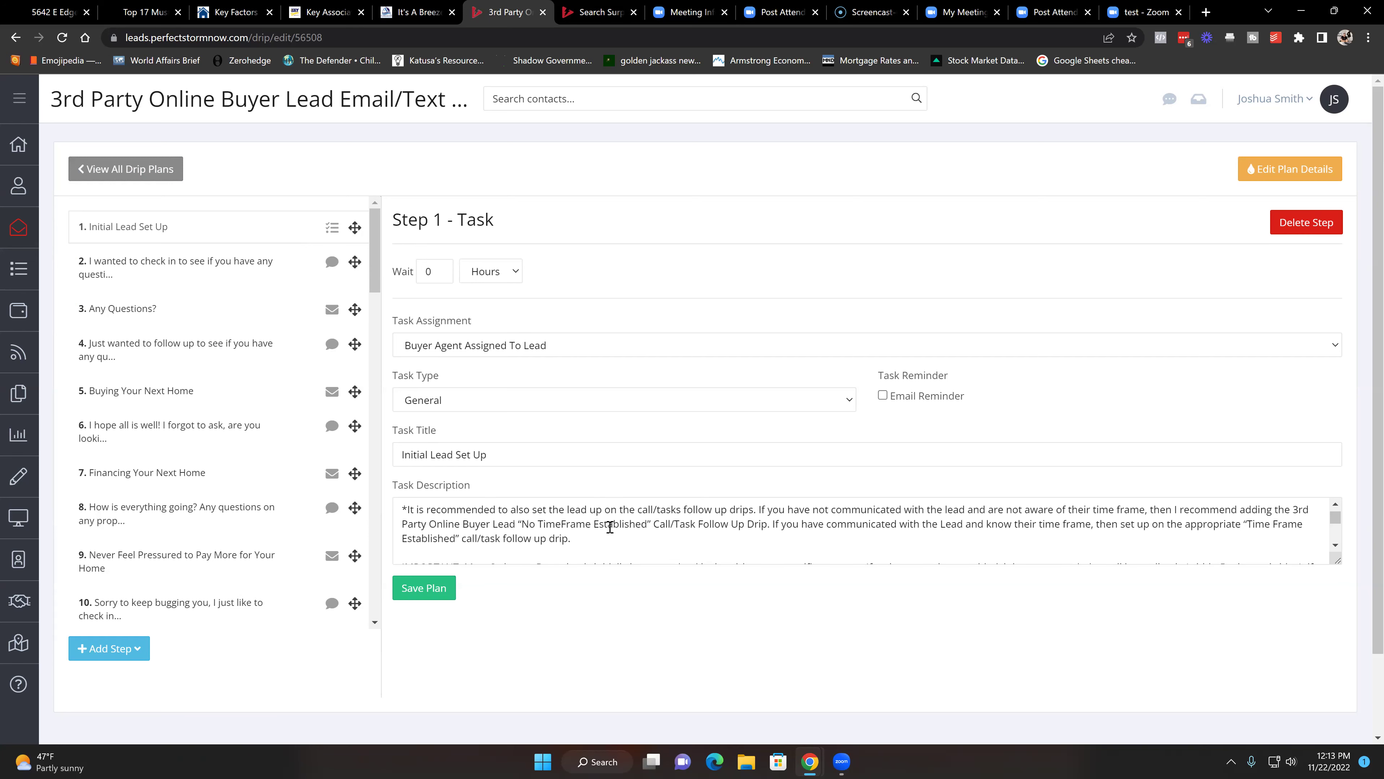
{"action": "scroll", "coordinate": [610, 523], "scroll_direction": "down", "scroll_amount": 6}
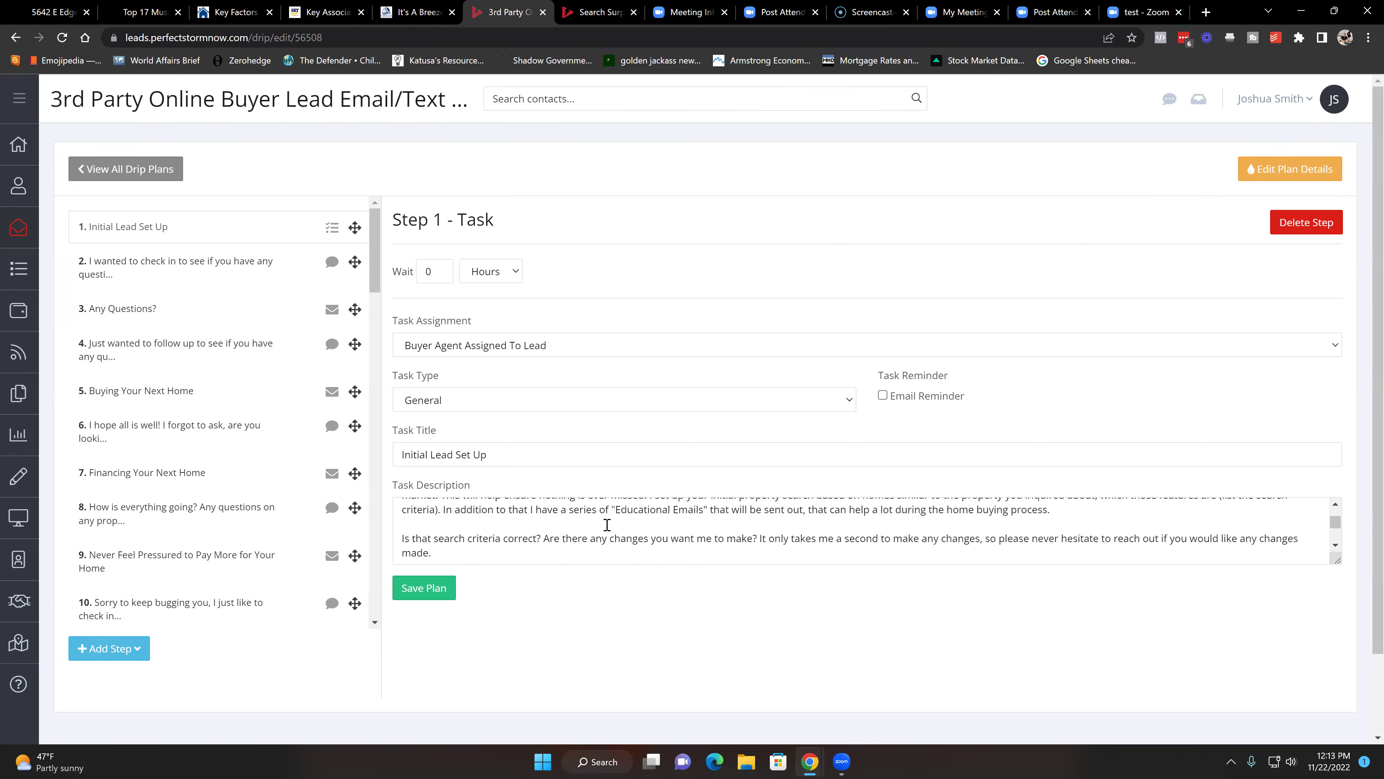
{"action": "scroll", "coordinate": [608, 526], "scroll_direction": "down", "scroll_amount": 5}
{"action": "scroll", "coordinate": [606, 524], "scroll_direction": "up", "scroll_amount": 2}
{"action": "scroll", "coordinate": [606, 525], "scroll_direction": "up", "scroll_amount": 10}
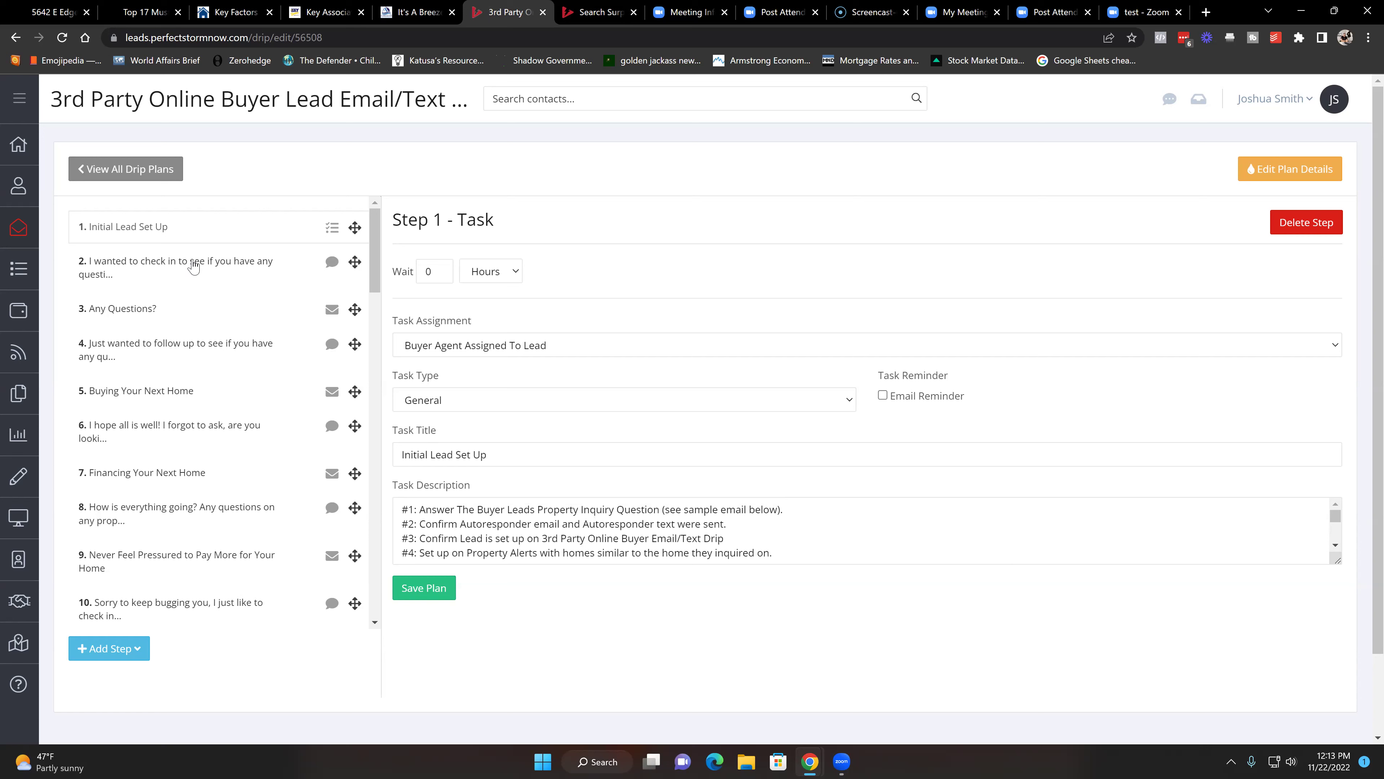
- View the drip plan's SMS step 2 and email step 3, and return to step 1's wait time settings
{"action": "left_click", "coordinate": [206, 262]}
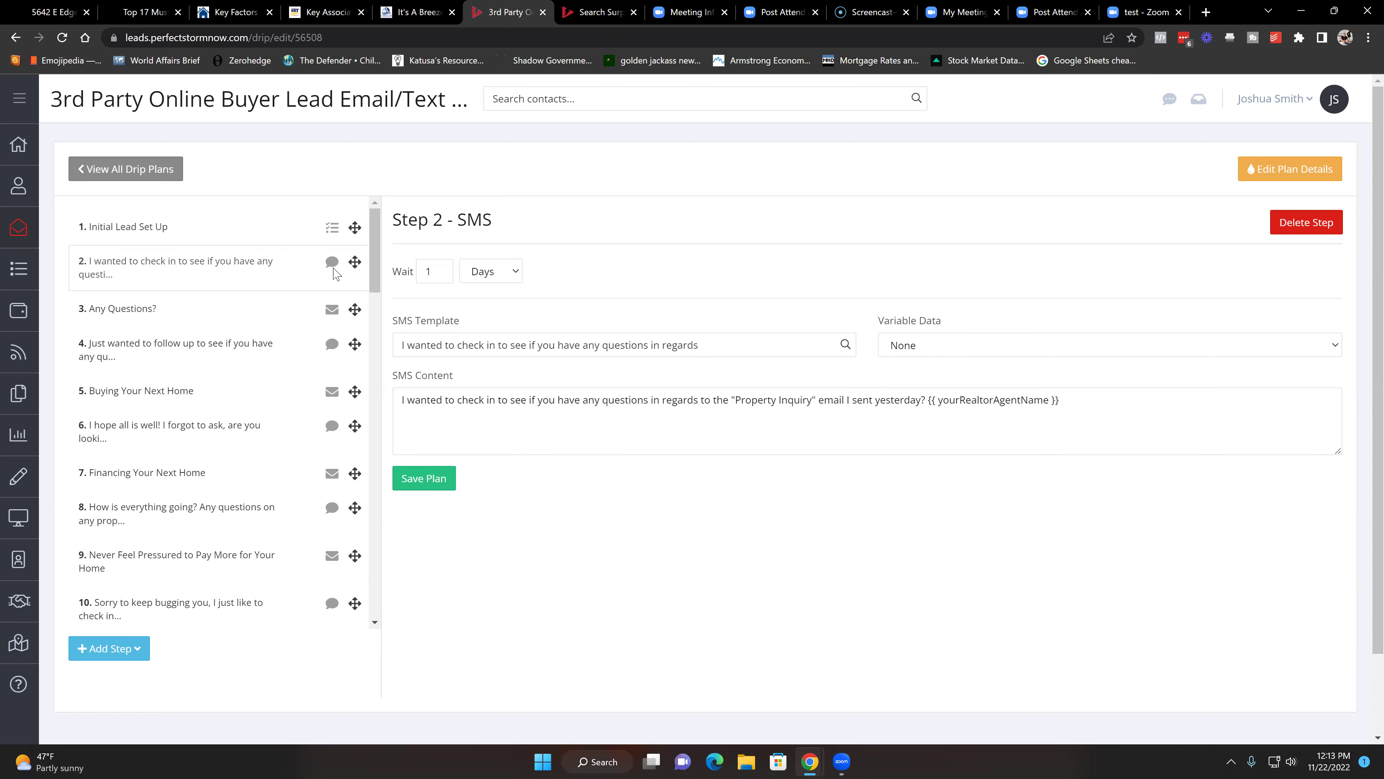
{"action": "left_click", "coordinate": [294, 314]}
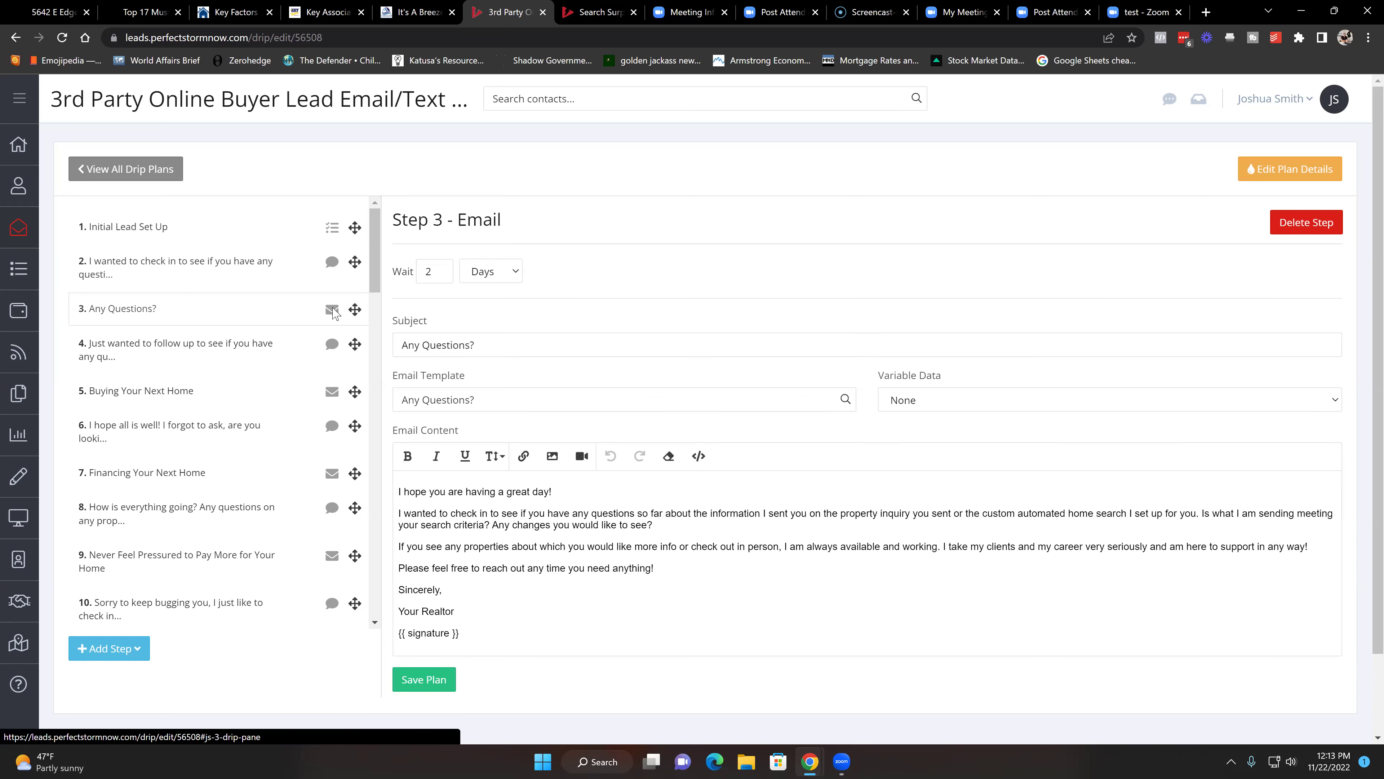
{"action": "left_click", "coordinate": [283, 271]}
{"action": "left_click", "coordinate": [300, 232]}
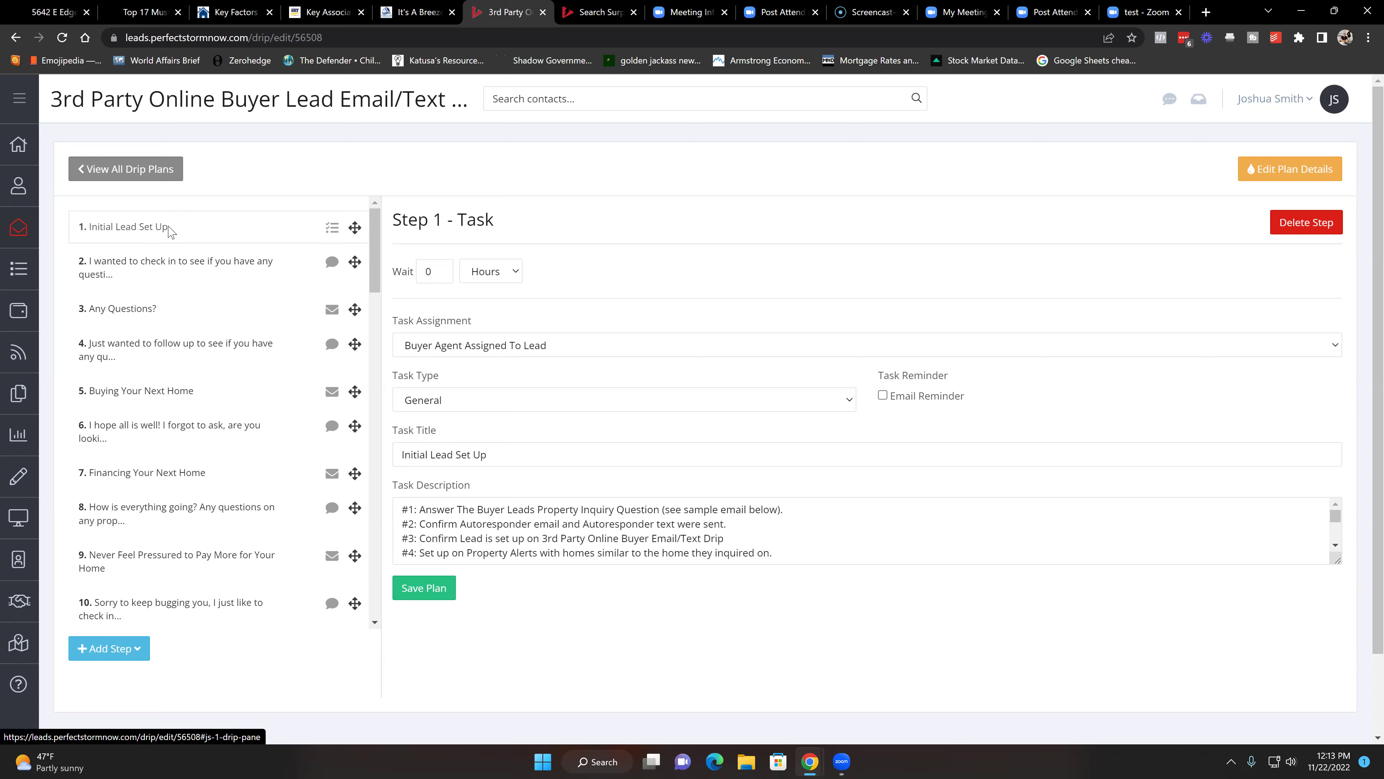
{"action": "left_click", "coordinate": [482, 278]}
{"action": "left_click", "coordinate": [482, 278]}
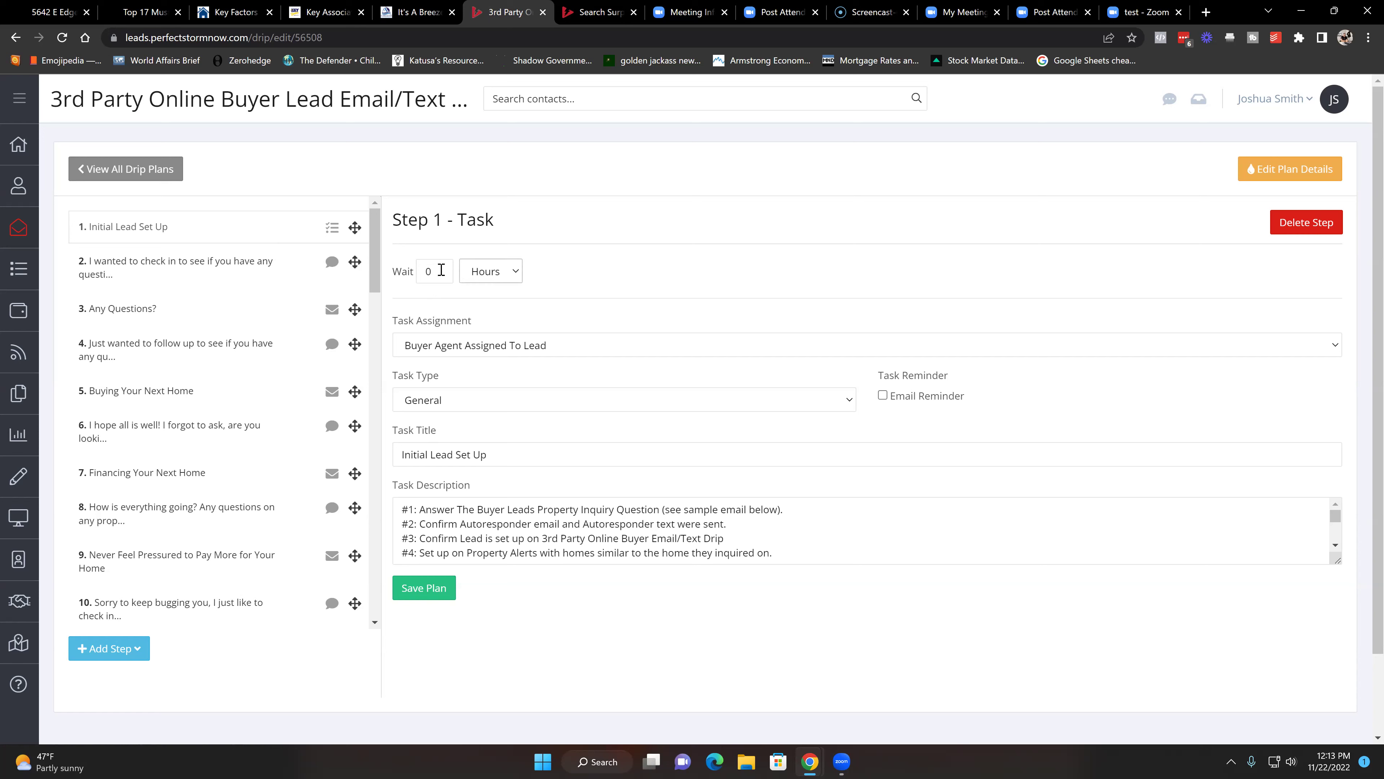
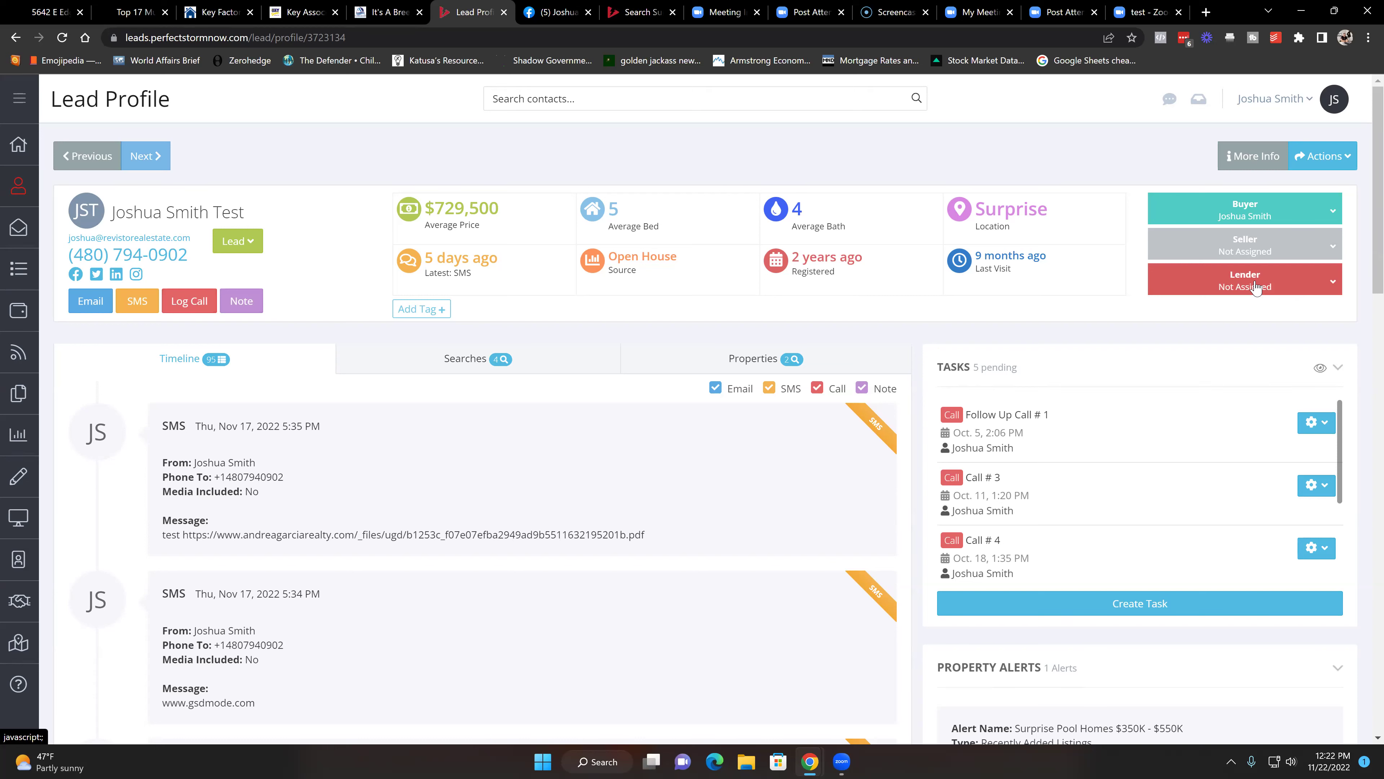
- Check which lender accounts can be assigned to the lead, and leave the assignment unset
{"action": "left_click", "coordinate": [1256, 287]}
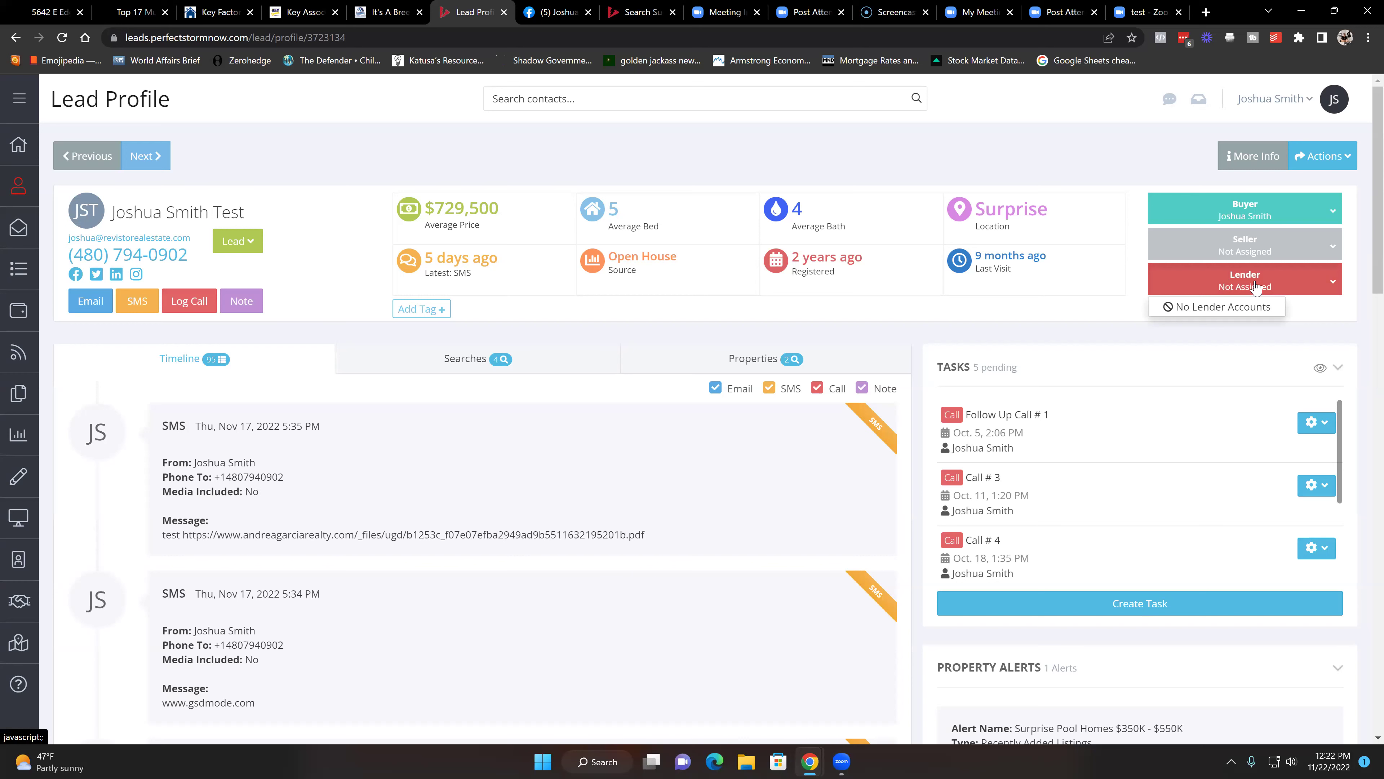
{"action": "left_click", "coordinate": [1245, 334]}
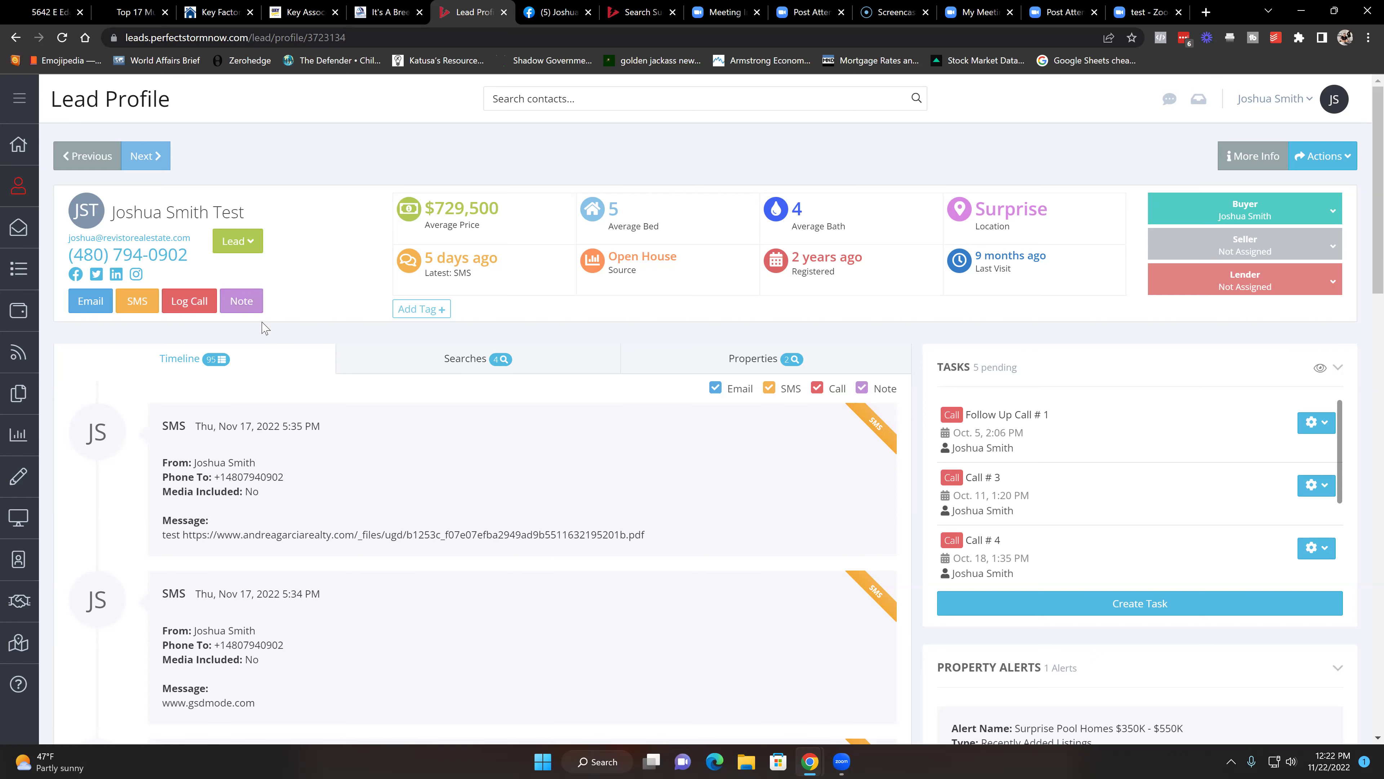
- Go to the lead overview, open its advanced filters, and view the available lead sources without choosing one
{"action": "left_click", "coordinate": [20, 190]}
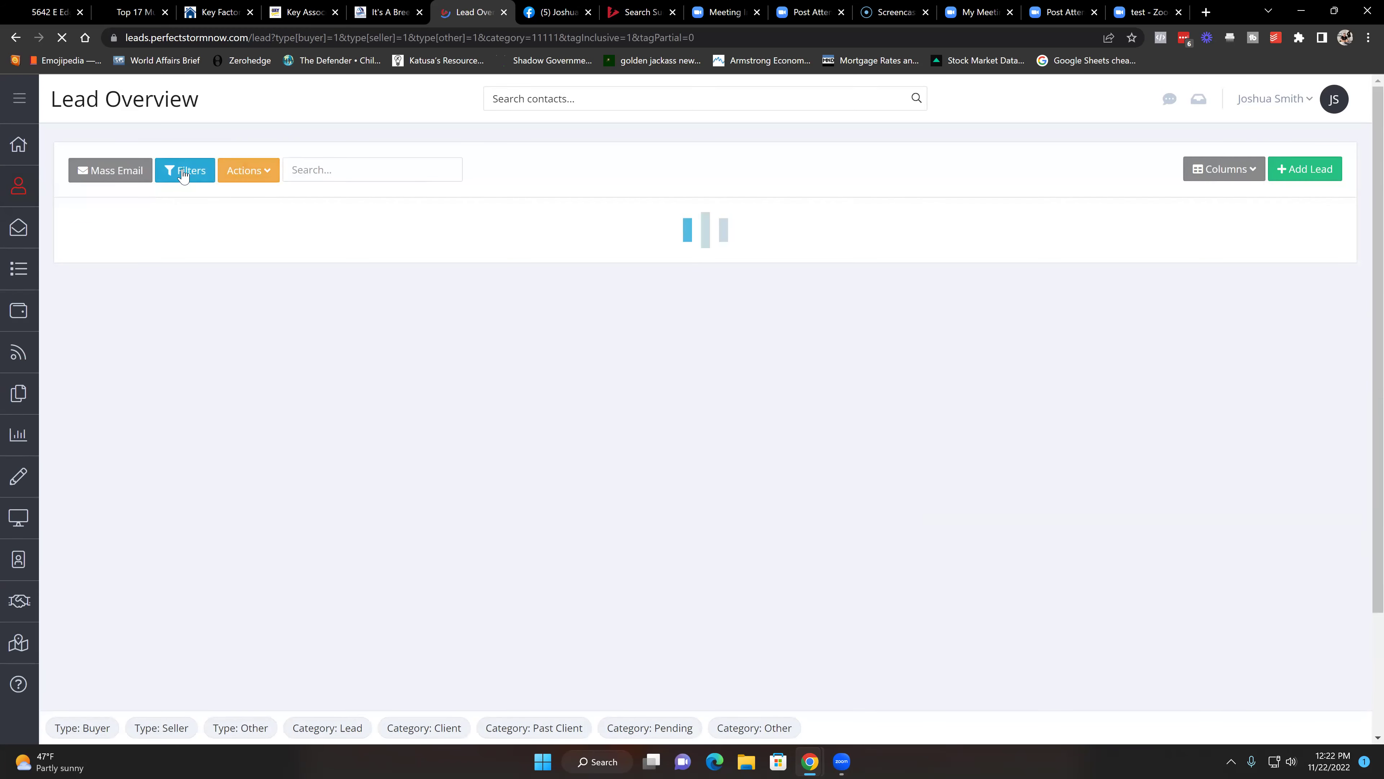
{"action": "left_click", "coordinate": [213, 178]}
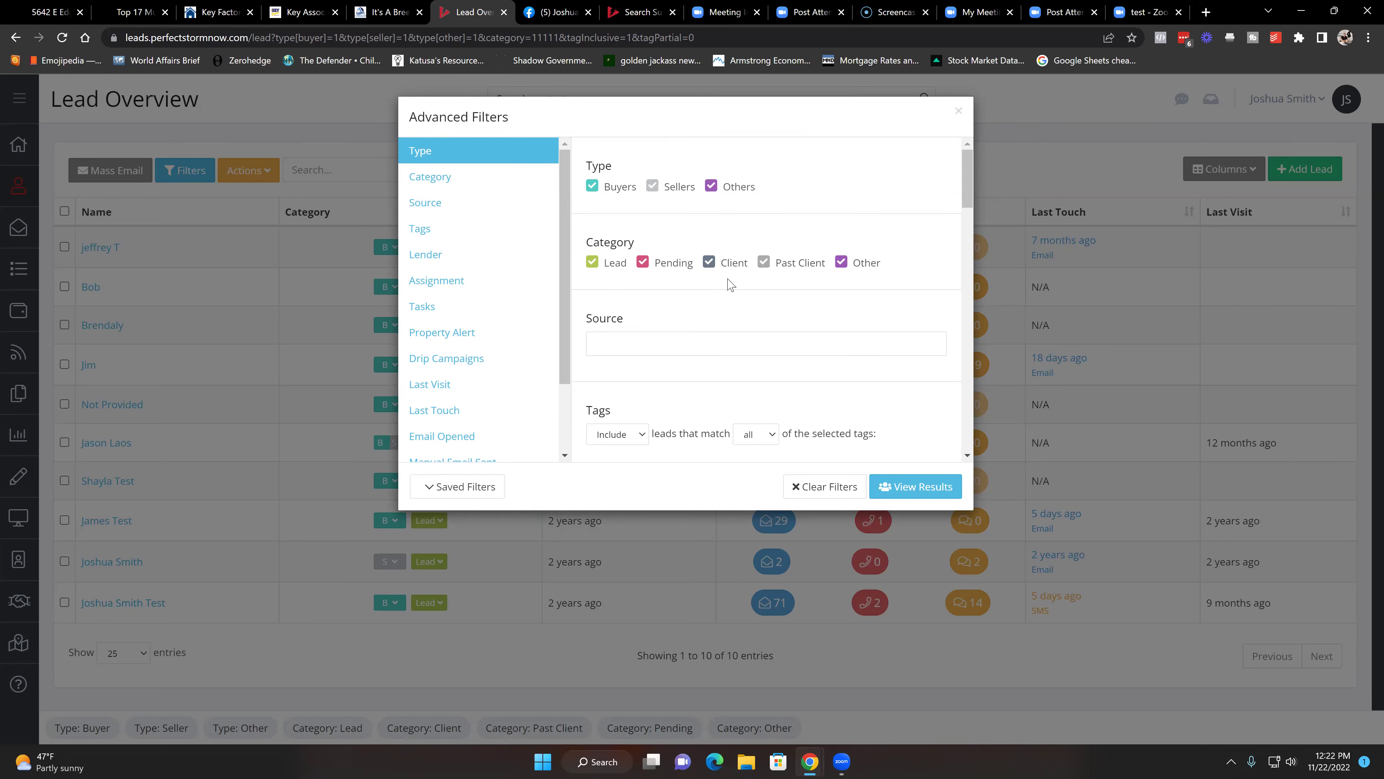
{"action": "scroll", "coordinate": [805, 282], "scroll_direction": "down", "scroll_amount": 1}
{"action": "left_click", "coordinate": [691, 272]}
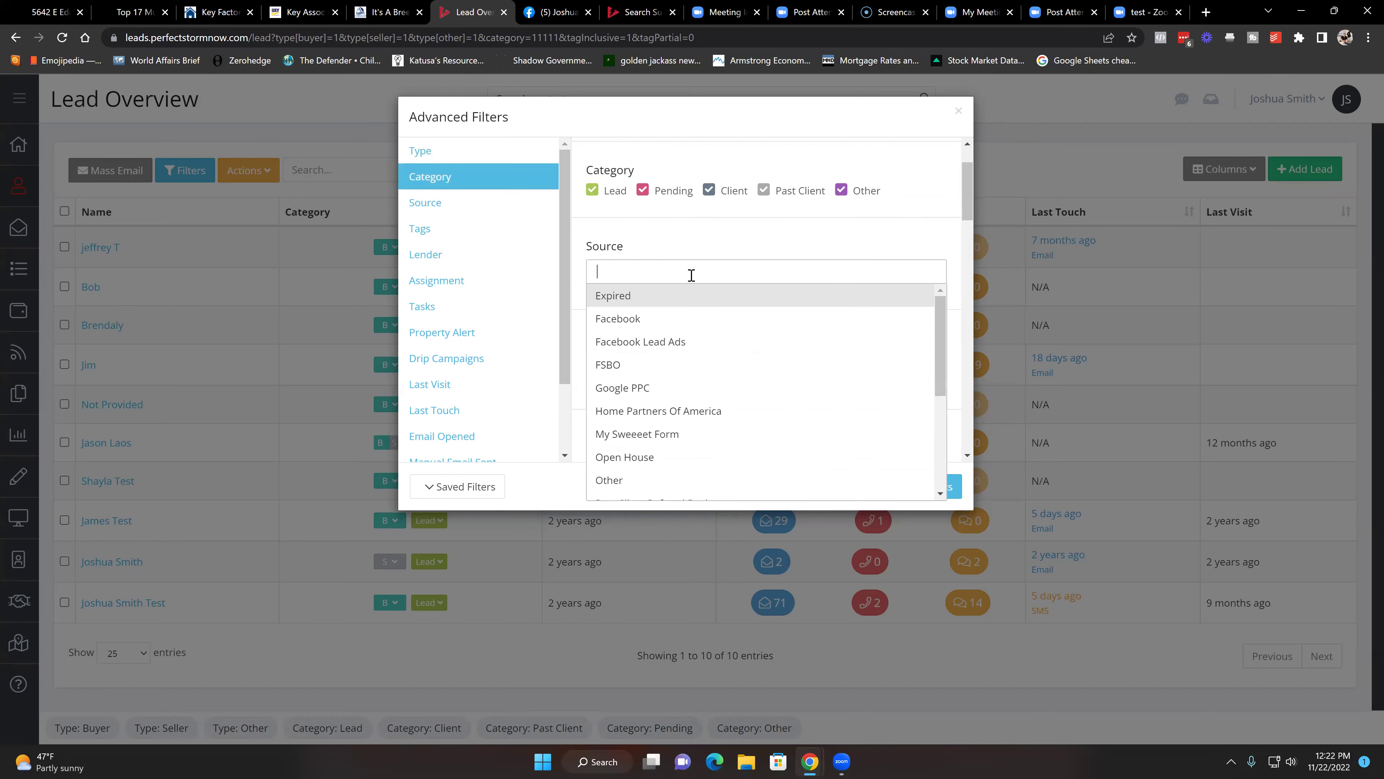
{"action": "left_click", "coordinate": [708, 236]}
- Look through the remaining advanced filters from Tags to SMS Sent, and close the filters without applying any
{"action": "scroll", "coordinate": [705, 243], "scroll_direction": "down", "scroll_amount": 1}
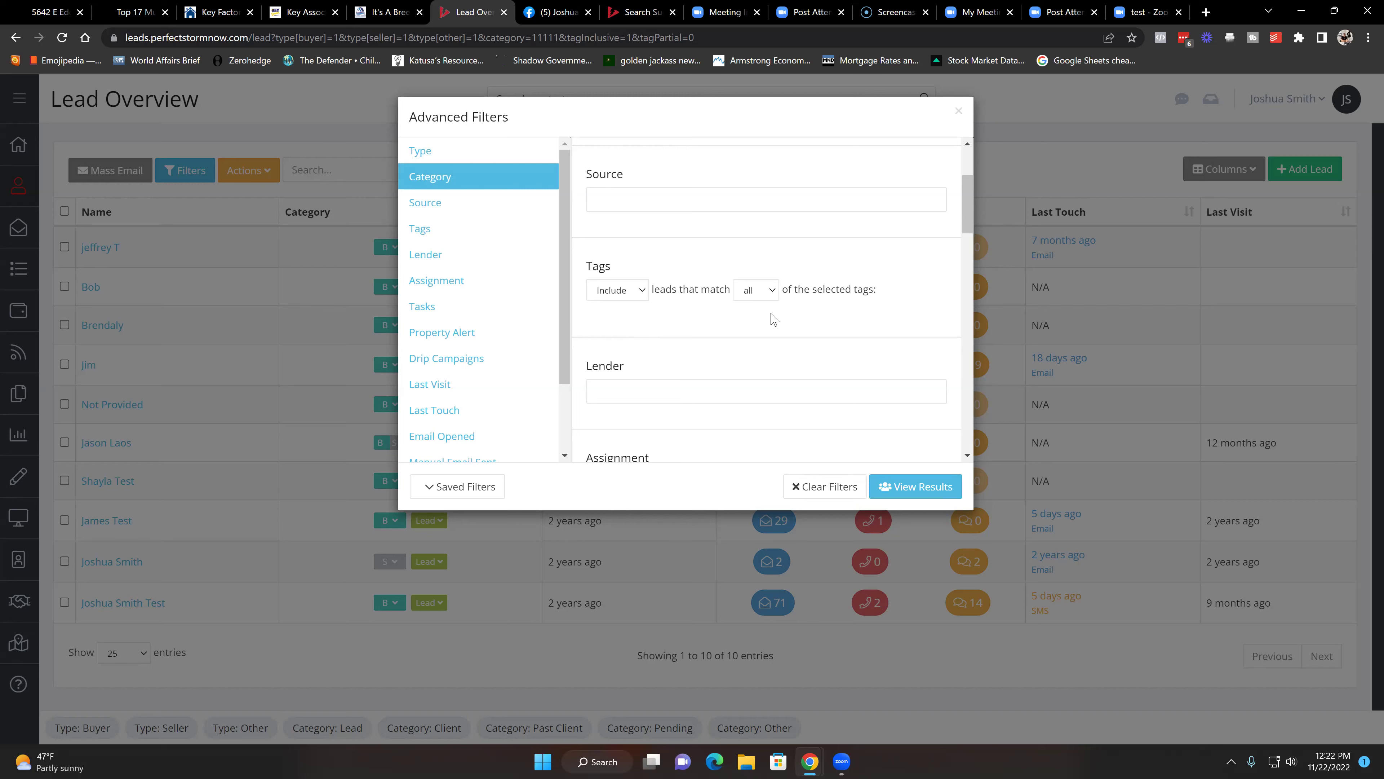
{"action": "scroll", "coordinate": [677, 319], "scroll_direction": "down", "scroll_amount": 1}
{"action": "scroll", "coordinate": [678, 321], "scroll_direction": "down", "scroll_amount": 2}
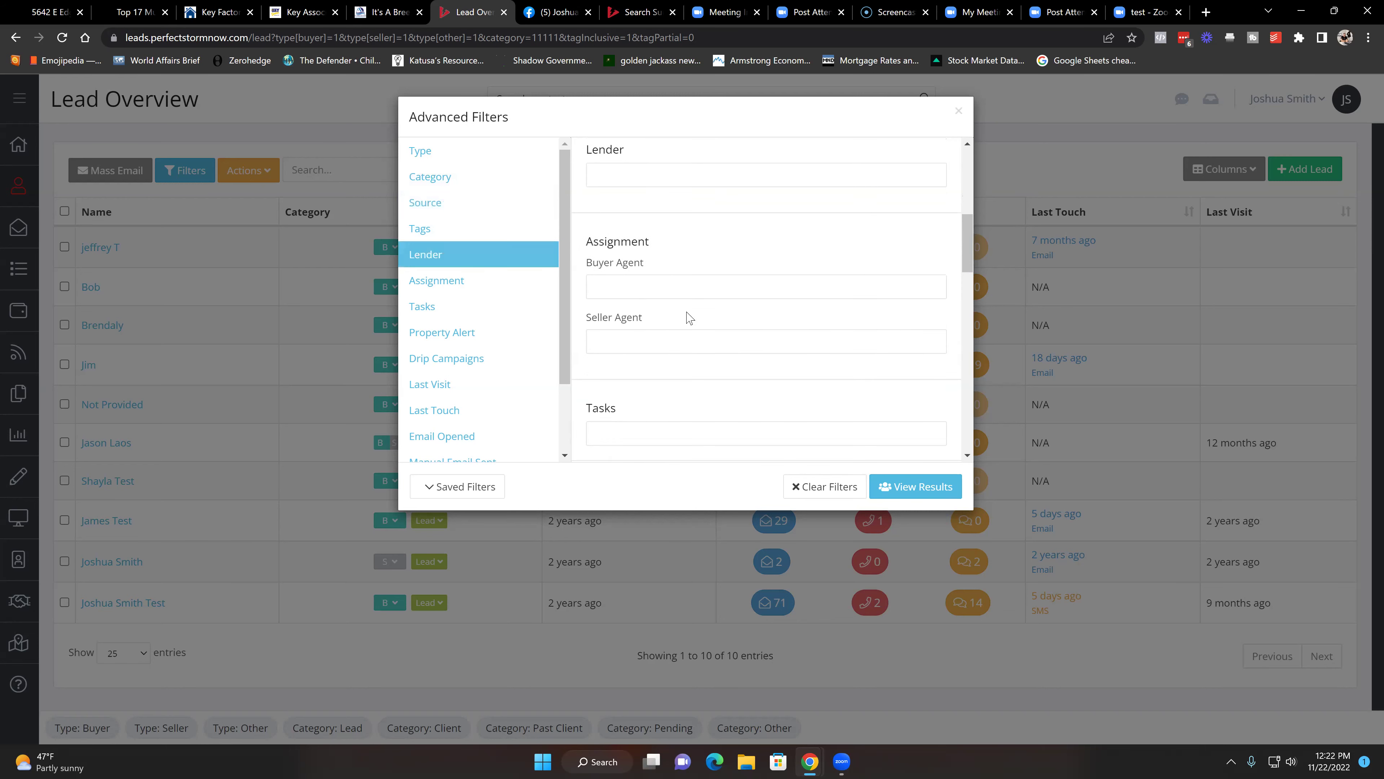
{"action": "scroll", "coordinate": [678, 305], "scroll_direction": "down", "scroll_amount": 2}
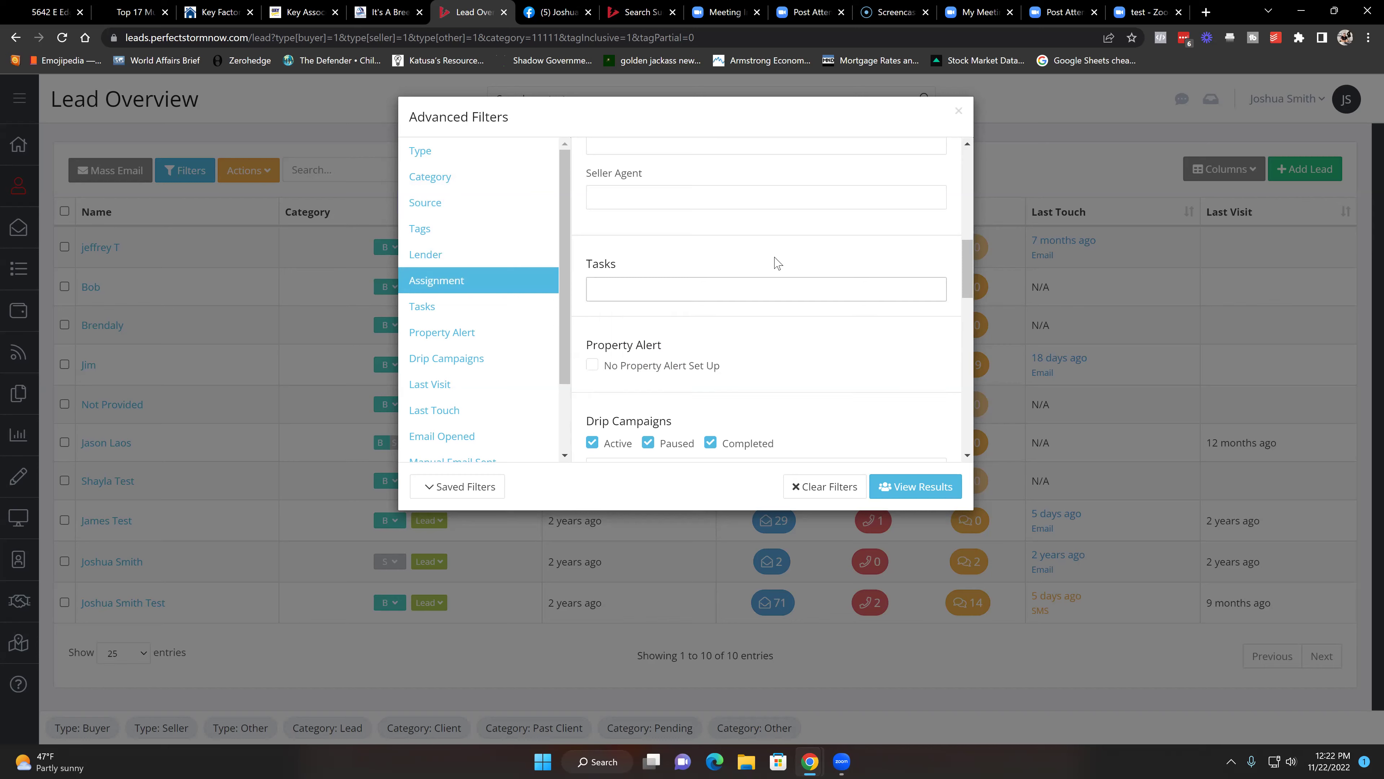
{"action": "scroll", "coordinate": [773, 265], "scroll_direction": "down", "scroll_amount": 5}
{"action": "scroll", "coordinate": [774, 273], "scroll_direction": "down", "scroll_amount": 7}
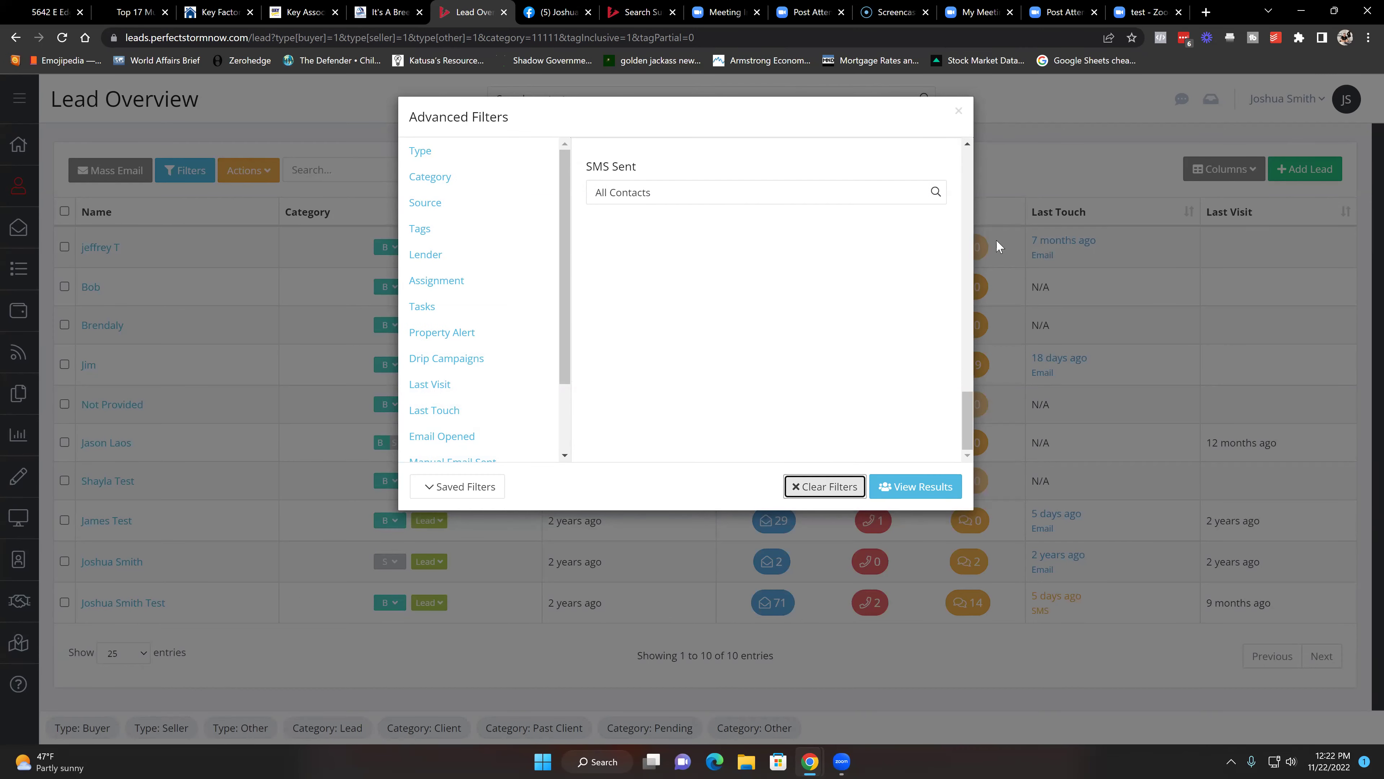
{"action": "left_click", "coordinate": [963, 118]}
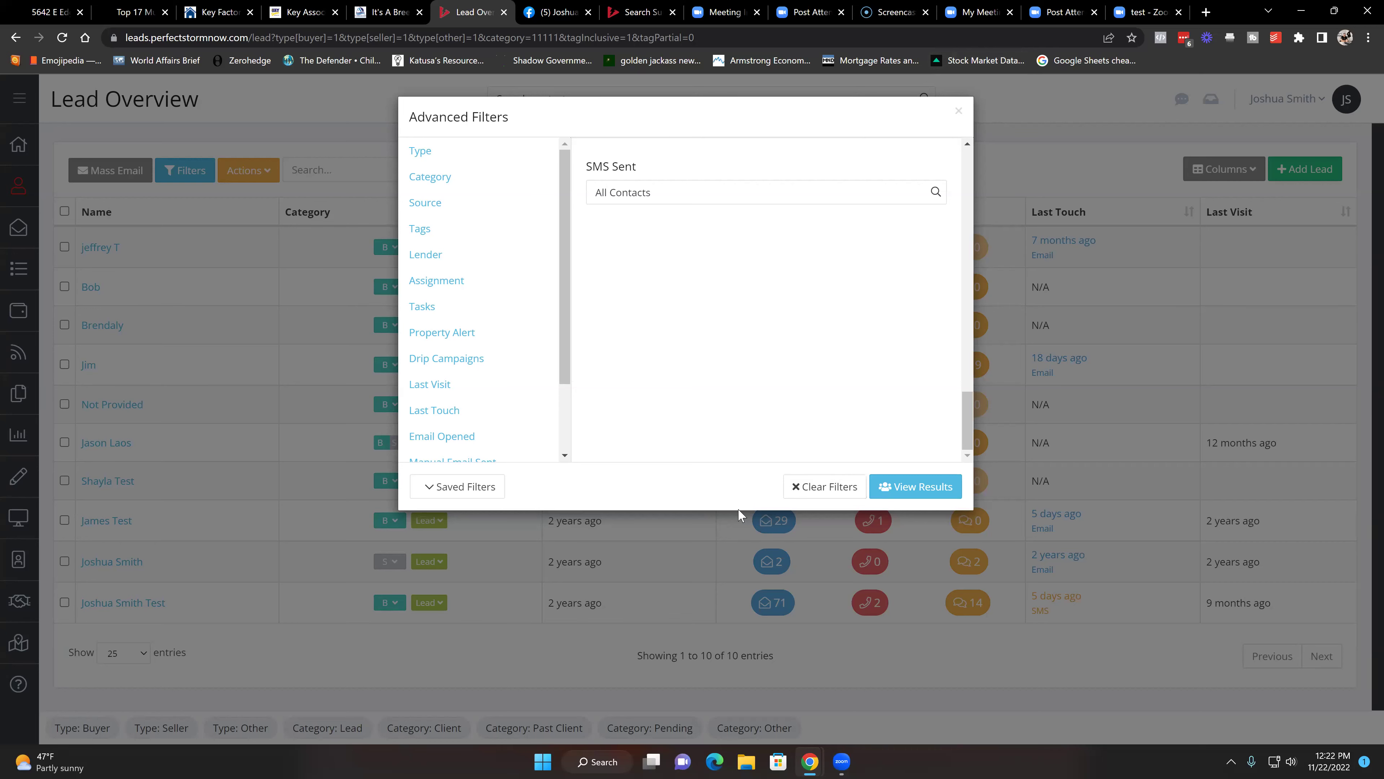
{"action": "left_click", "coordinate": [961, 114]}
- Open the profile of the last lead in the overview and look through its timeline and side sections
{"action": "left_click", "coordinate": [134, 603]}
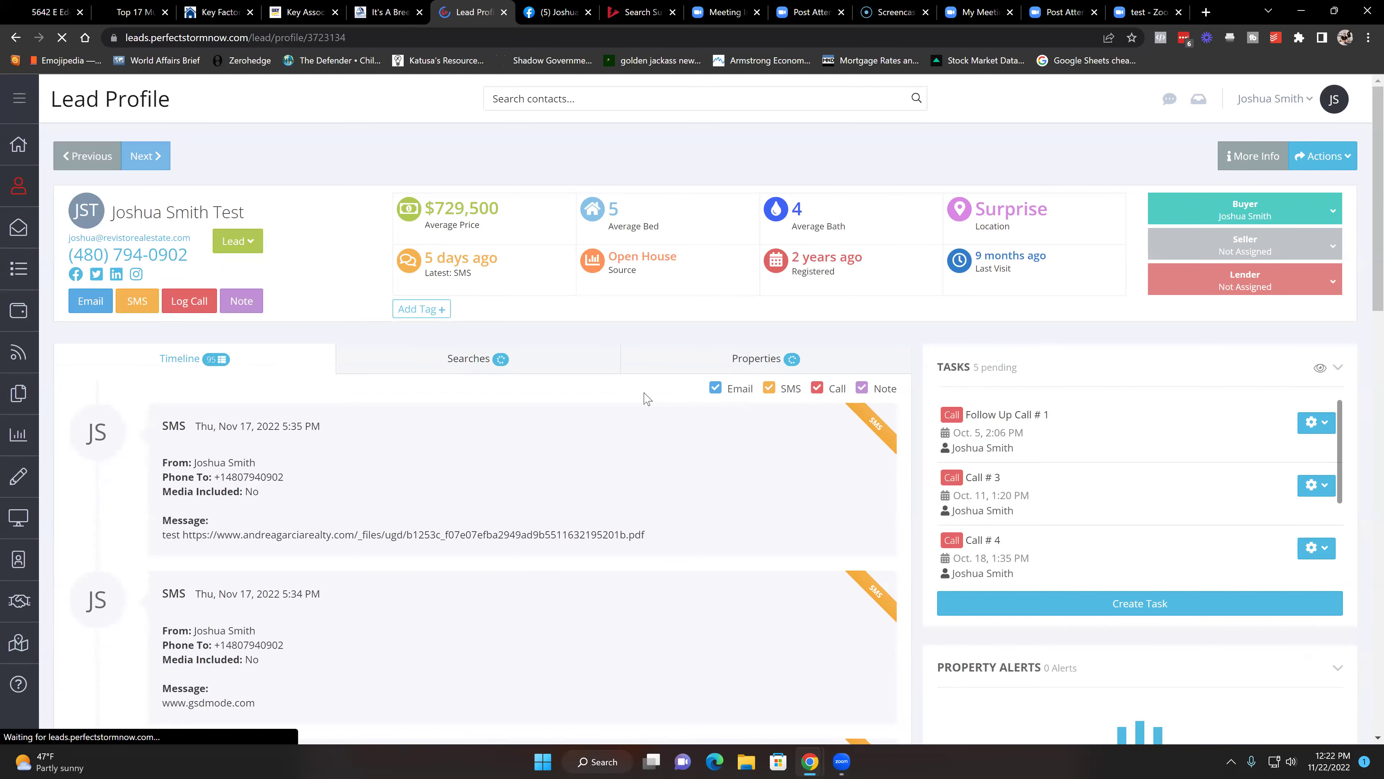
{"action": "scroll", "coordinate": [299, 370], "scroll_direction": "down", "scroll_amount": 1}
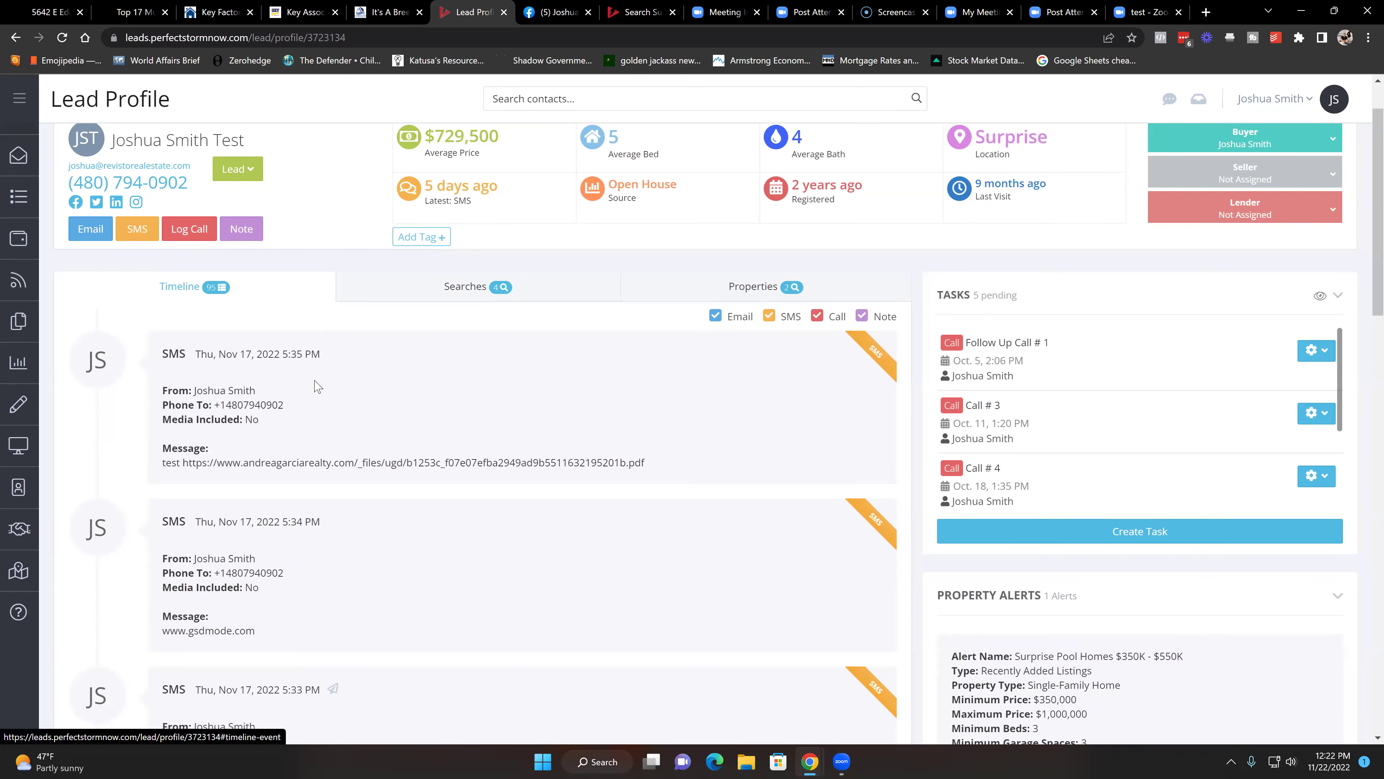
{"action": "scroll", "coordinate": [388, 542], "scroll_direction": "down", "scroll_amount": 8}
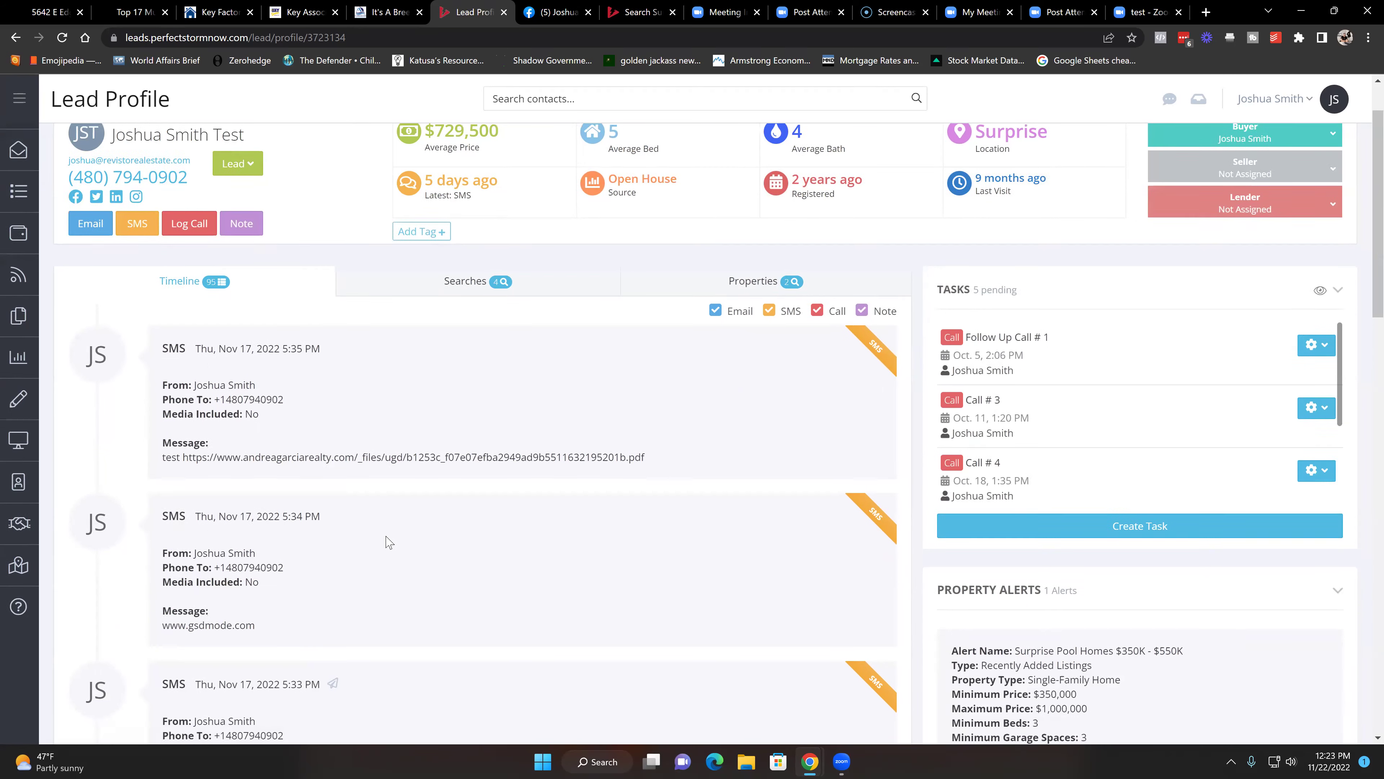
{"action": "scroll", "coordinate": [388, 542], "scroll_direction": "down", "scroll_amount": 6}
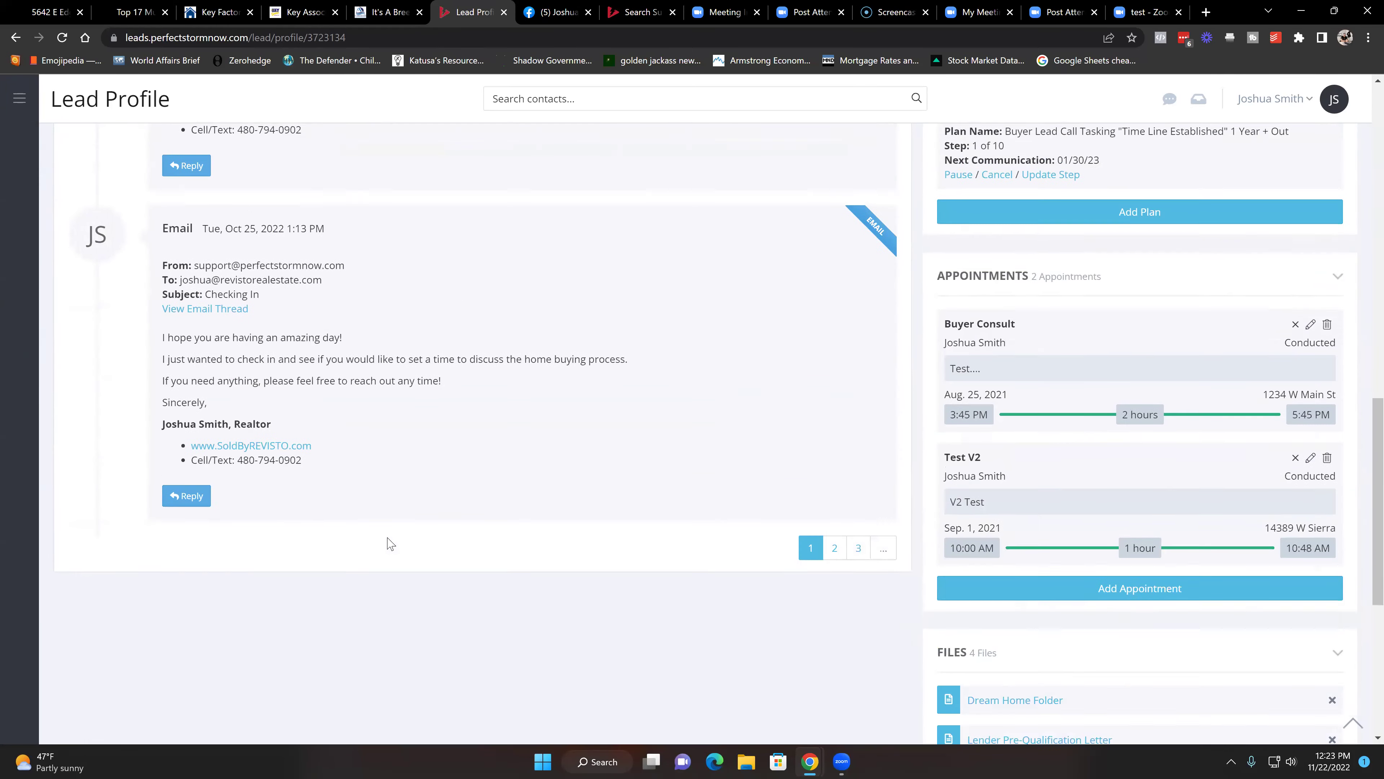
{"action": "scroll", "coordinate": [380, 532], "scroll_direction": "up", "scroll_amount": 14}
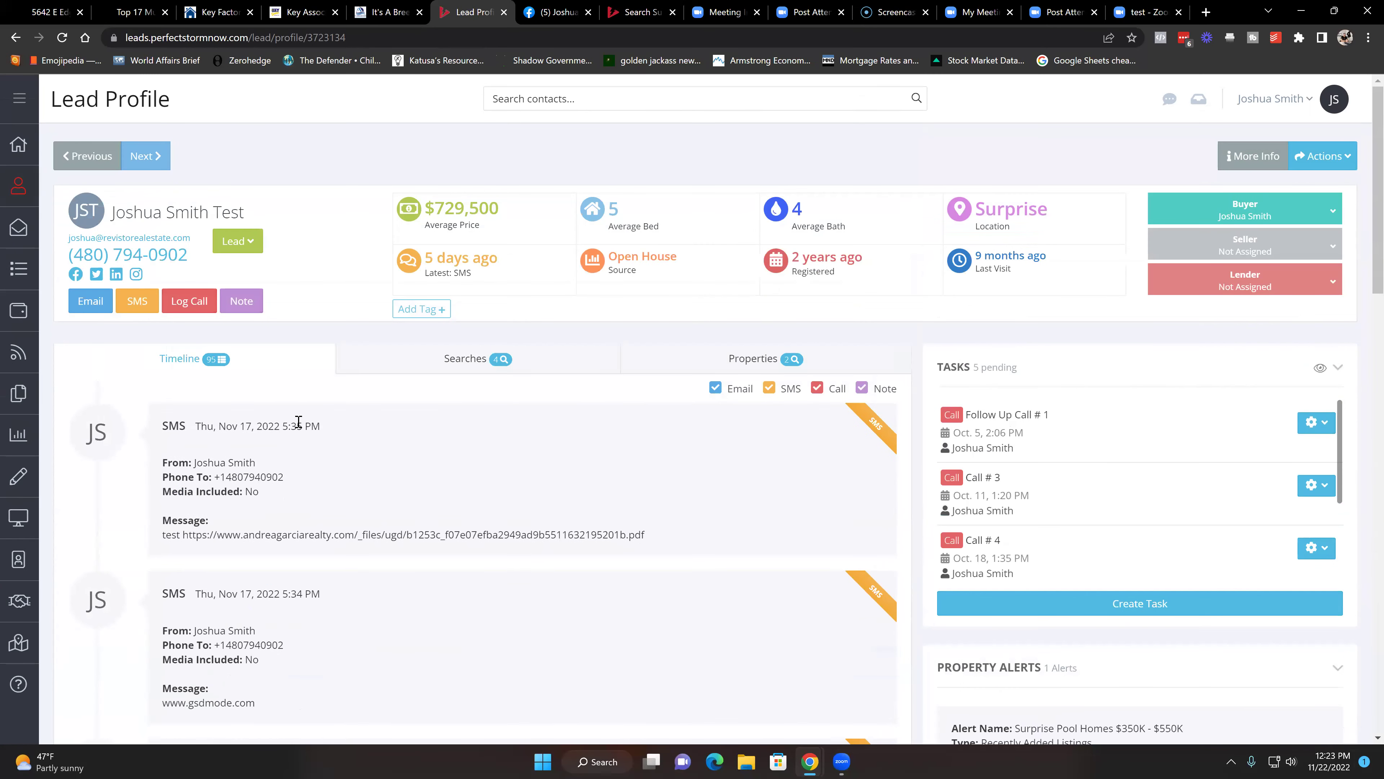
- Limit the lead's timeline to SMS entries by excluding emails, calls and notes, and look through the messages
{"action": "left_click", "coordinate": [716, 389]}
{"action": "left_click", "coordinate": [817, 387]}
{"action": "left_click", "coordinate": [863, 389]}
{"action": "scroll", "coordinate": [783, 452], "scroll_direction": "down", "scroll_amount": 5}
{"action": "scroll", "coordinate": [783, 451], "scroll_direction": "down", "scroll_amount": 4}
{"action": "scroll", "coordinate": [781, 439], "scroll_direction": "up", "scroll_amount": 10}
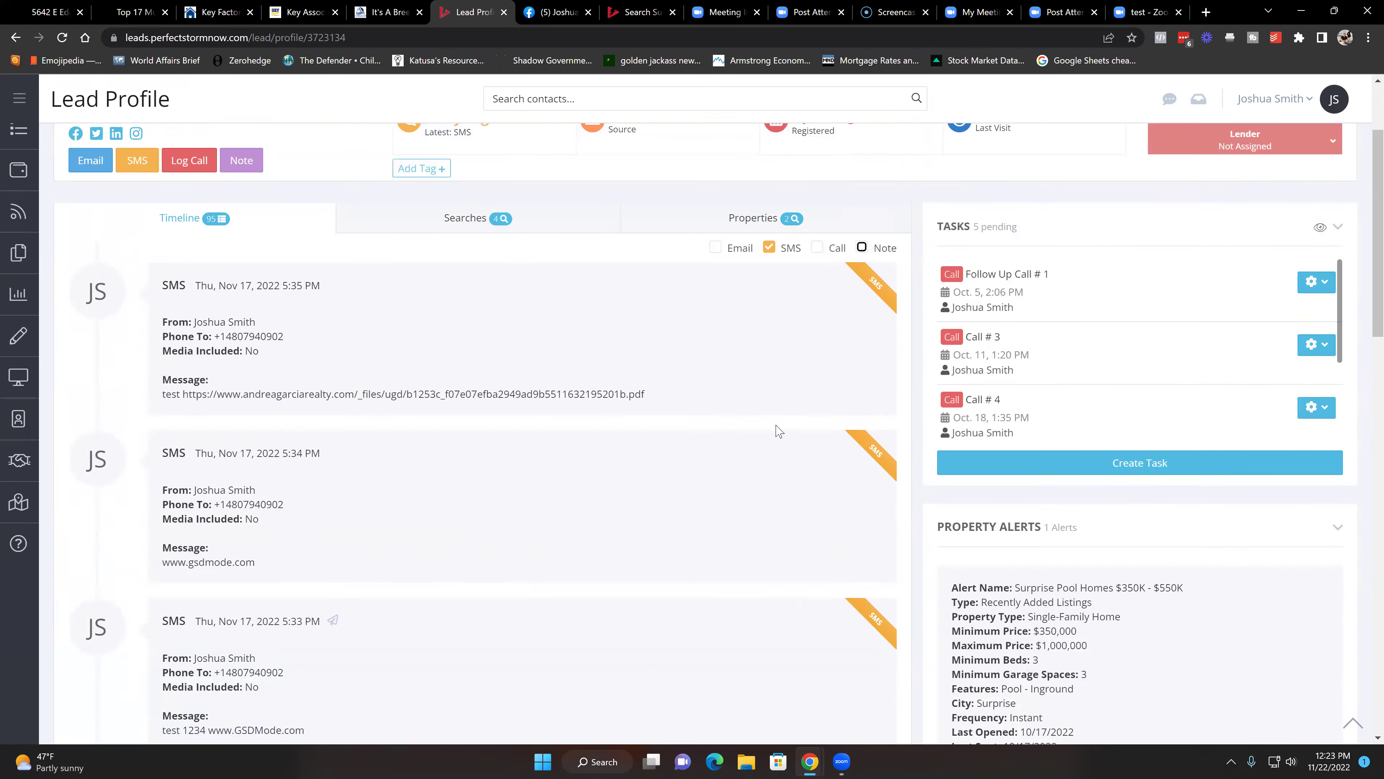
- Show only emails in the lead's timeline and look through them down to the end of the page
{"action": "left_click", "coordinate": [715, 388]}
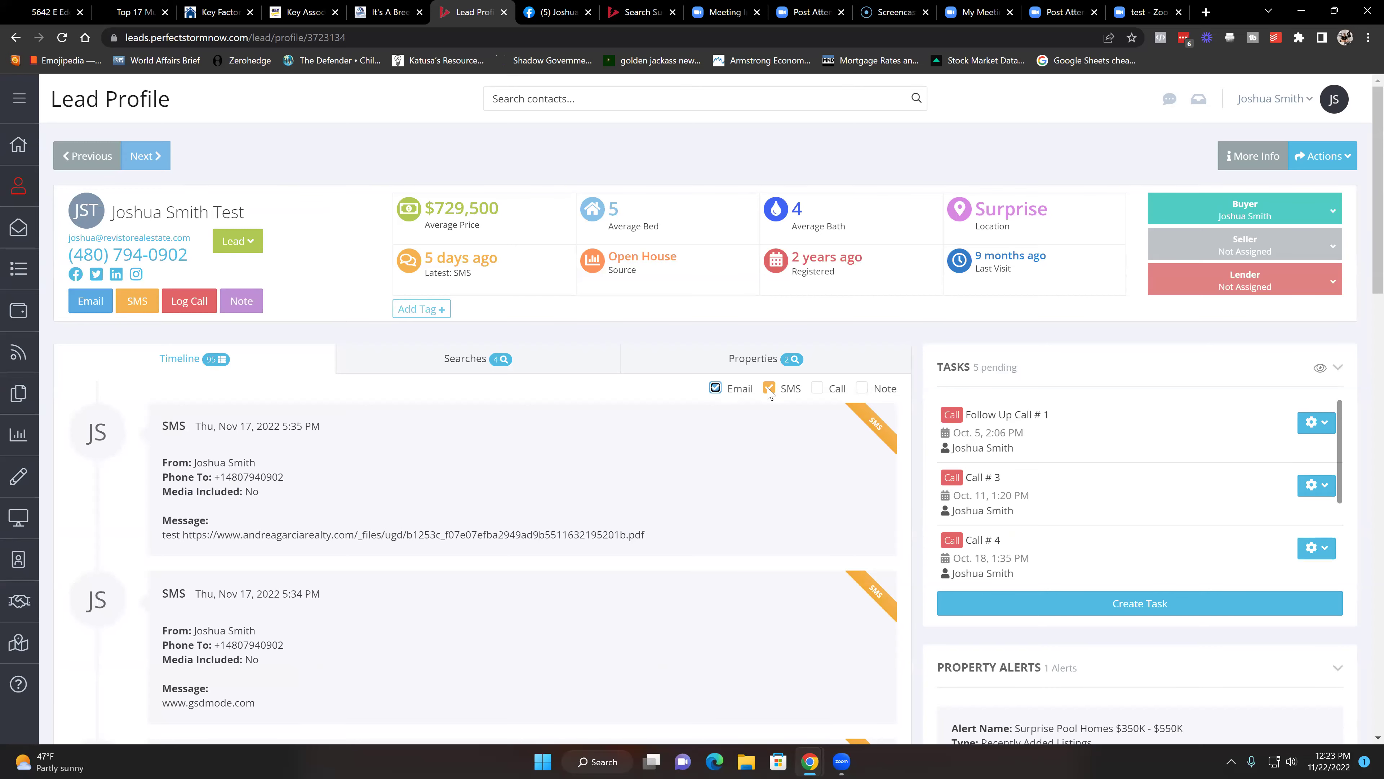
{"action": "left_click", "coordinate": [769, 387]}
{"action": "scroll", "coordinate": [743, 484], "scroll_direction": "down", "scroll_amount": 1}
{"action": "scroll", "coordinate": [743, 484], "scroll_direction": "down", "scroll_amount": 15}
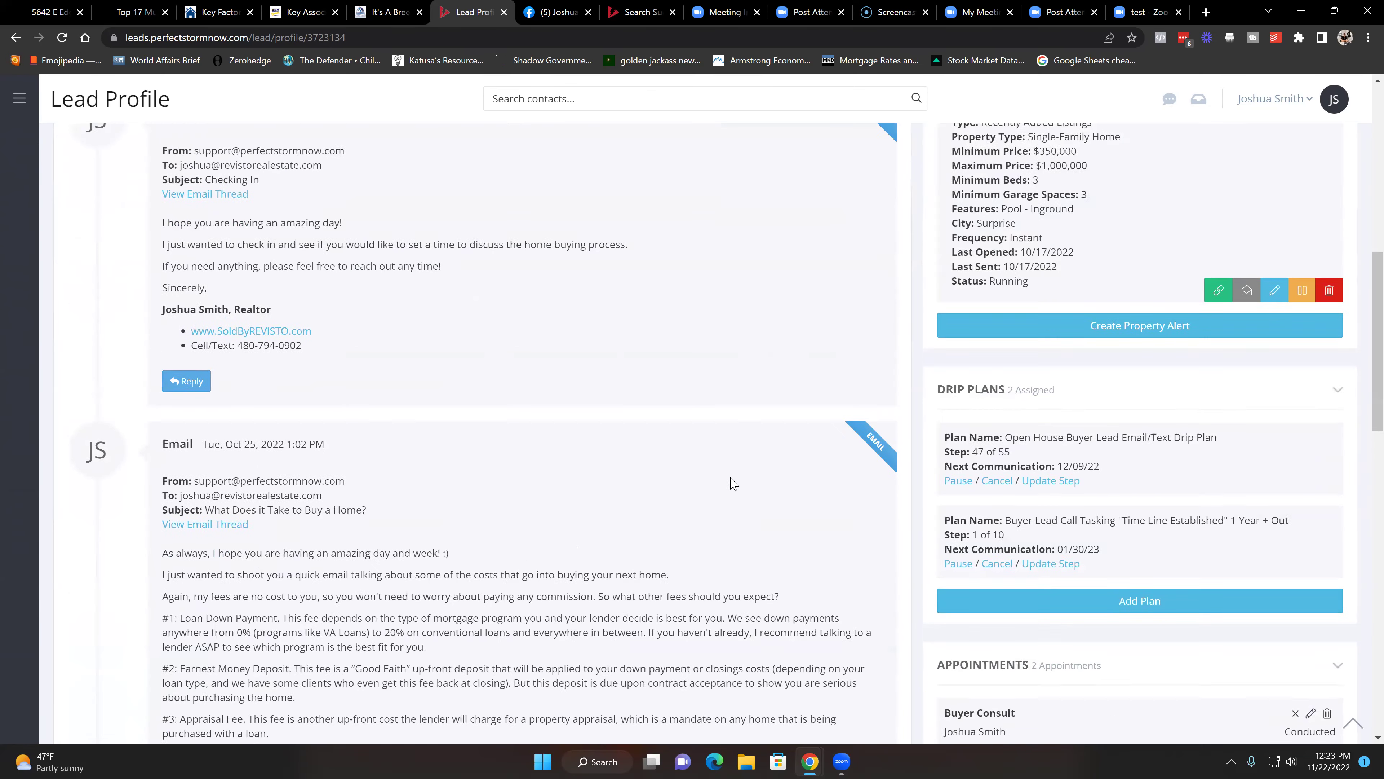
{"action": "scroll", "coordinate": [716, 479], "scroll_direction": "down", "scroll_amount": 7}
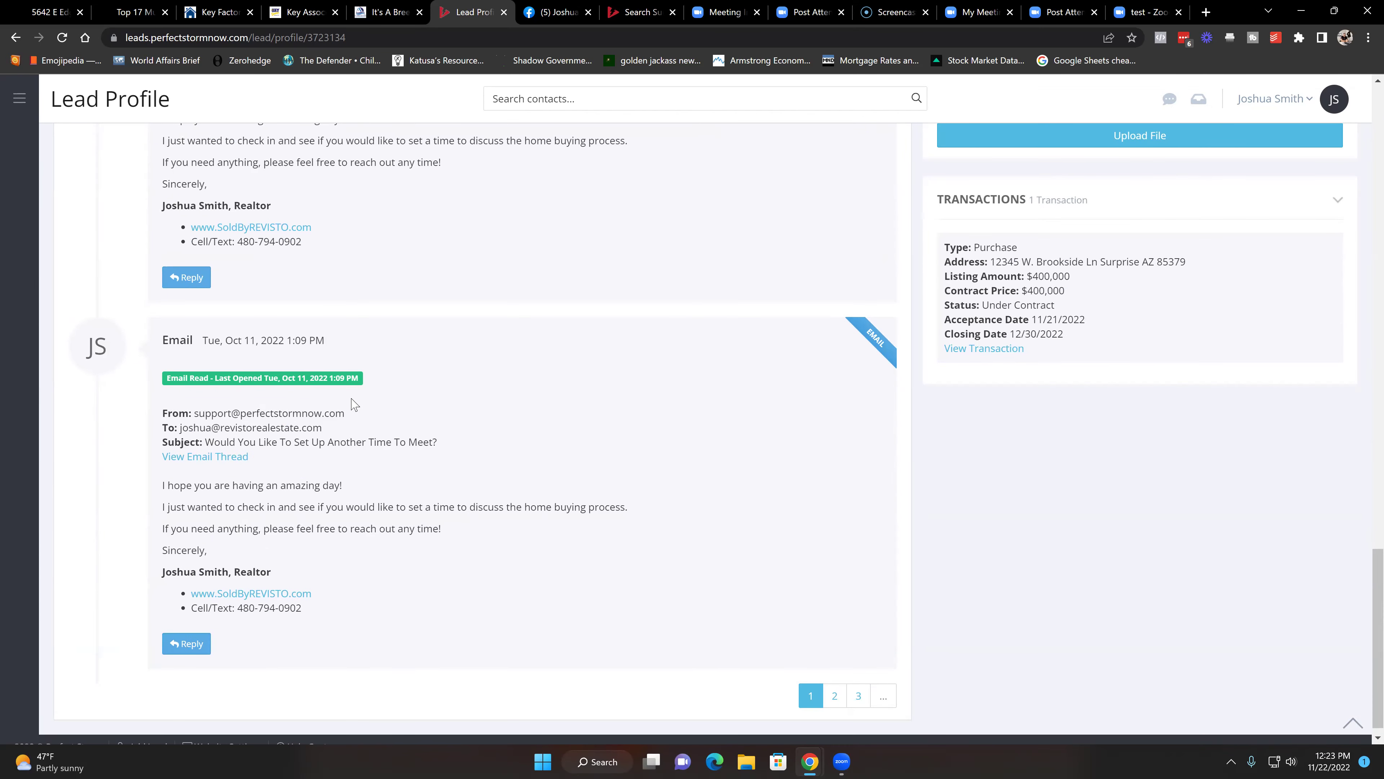
{"action": "scroll", "coordinate": [351, 404], "scroll_direction": "up", "scroll_amount": 20}
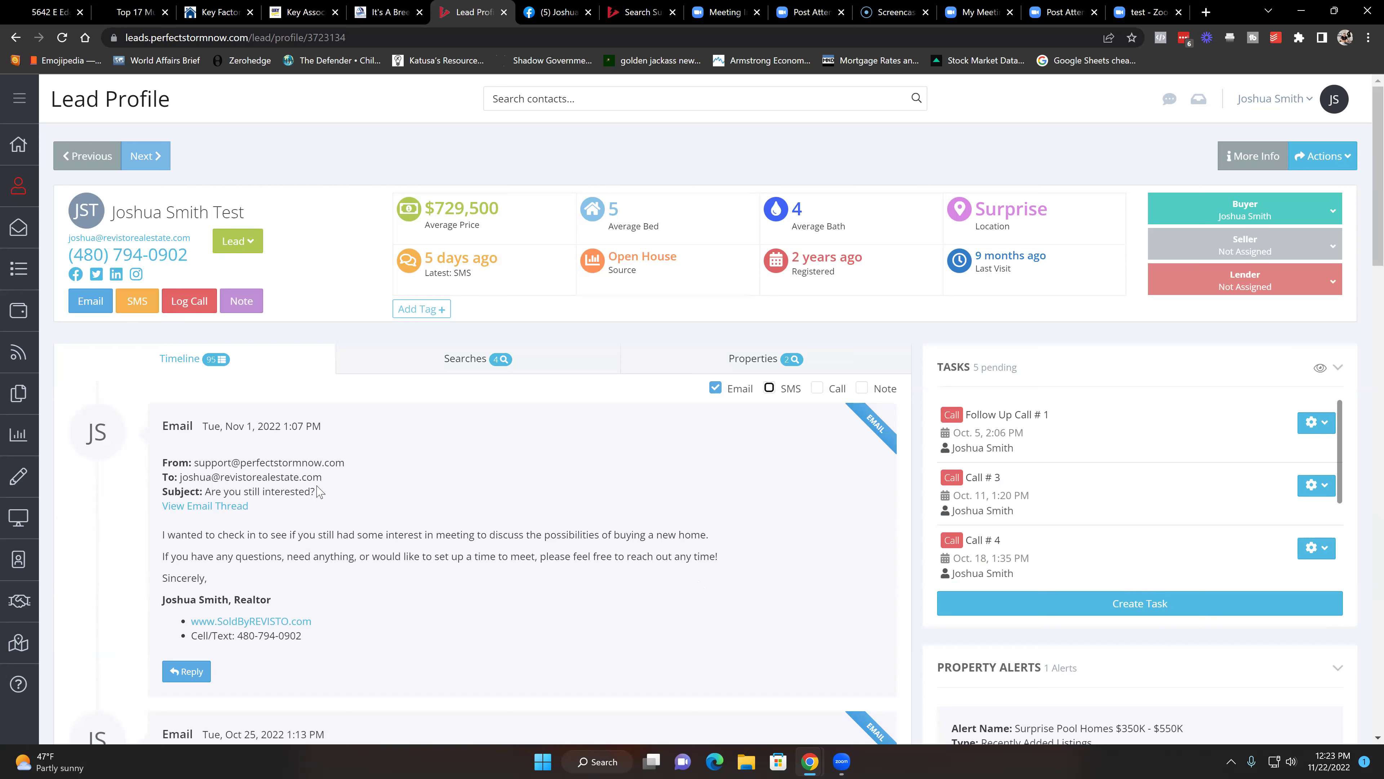
- Switch the lead's timeline from emails to calls and notes, and narrow it to notes only
{"action": "left_click", "coordinate": [769, 388]}
{"action": "left_click", "coordinate": [817, 387]}
{"action": "left_click", "coordinate": [769, 388]}
{"action": "left_click", "coordinate": [714, 388]}
{"action": "left_click", "coordinate": [862, 388]}
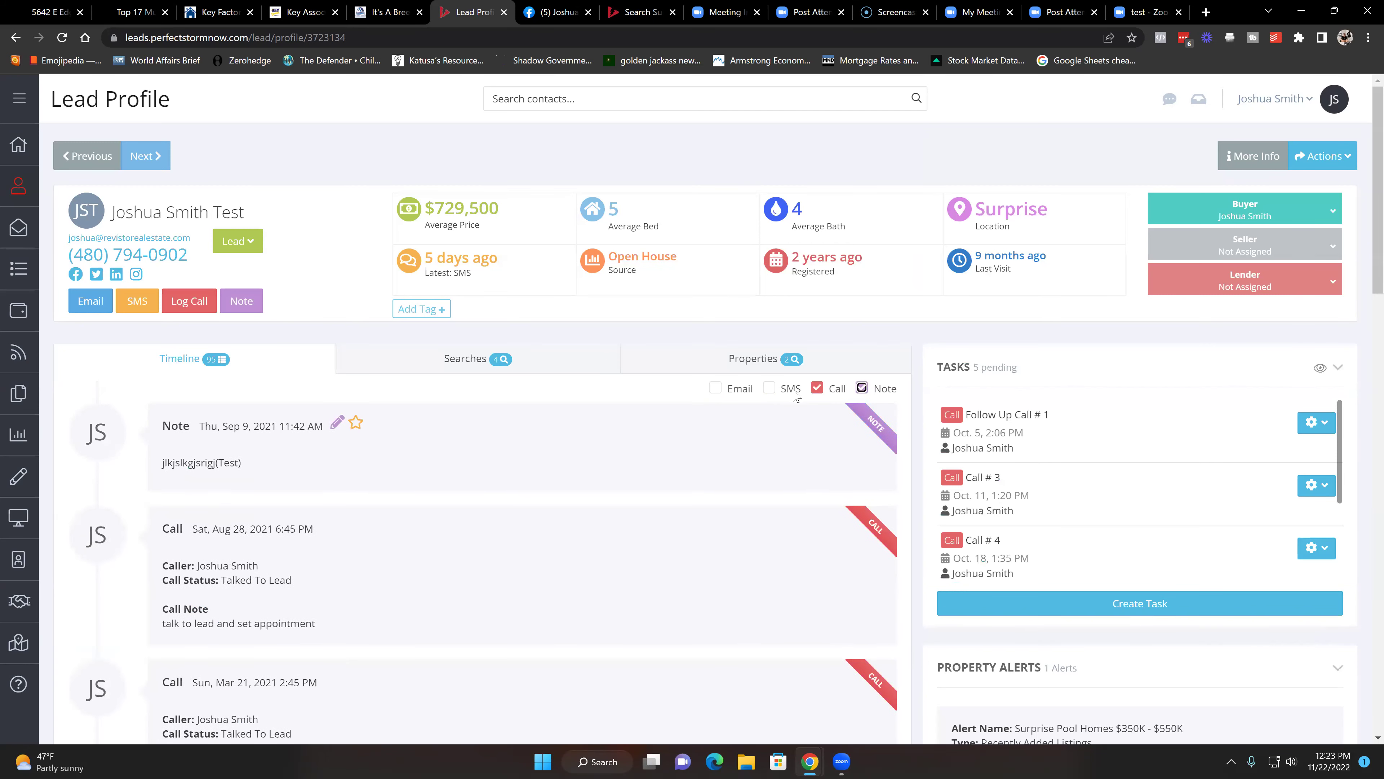
{"action": "left_click", "coordinate": [817, 388]}
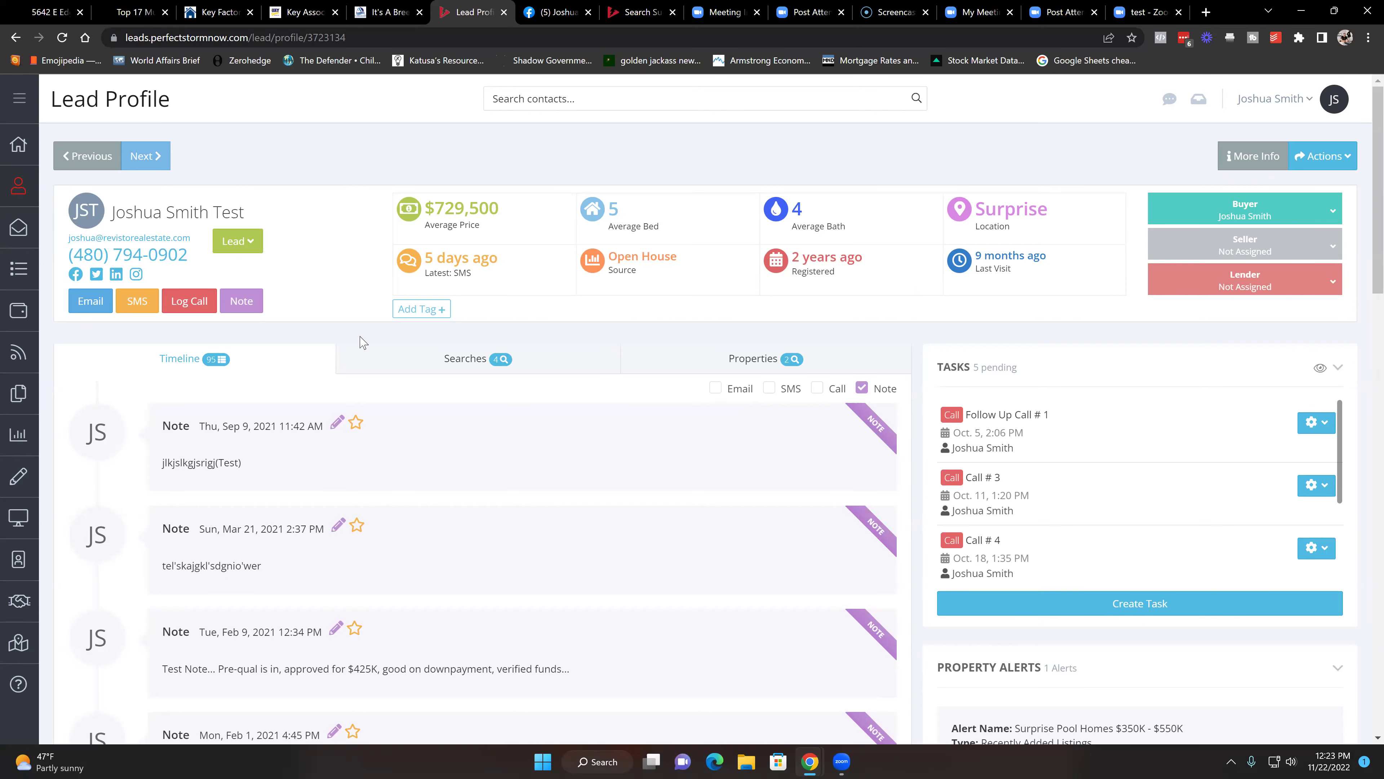
- View the lead's property searches and the properties the lead has viewed
{"action": "left_click", "coordinate": [411, 357]}
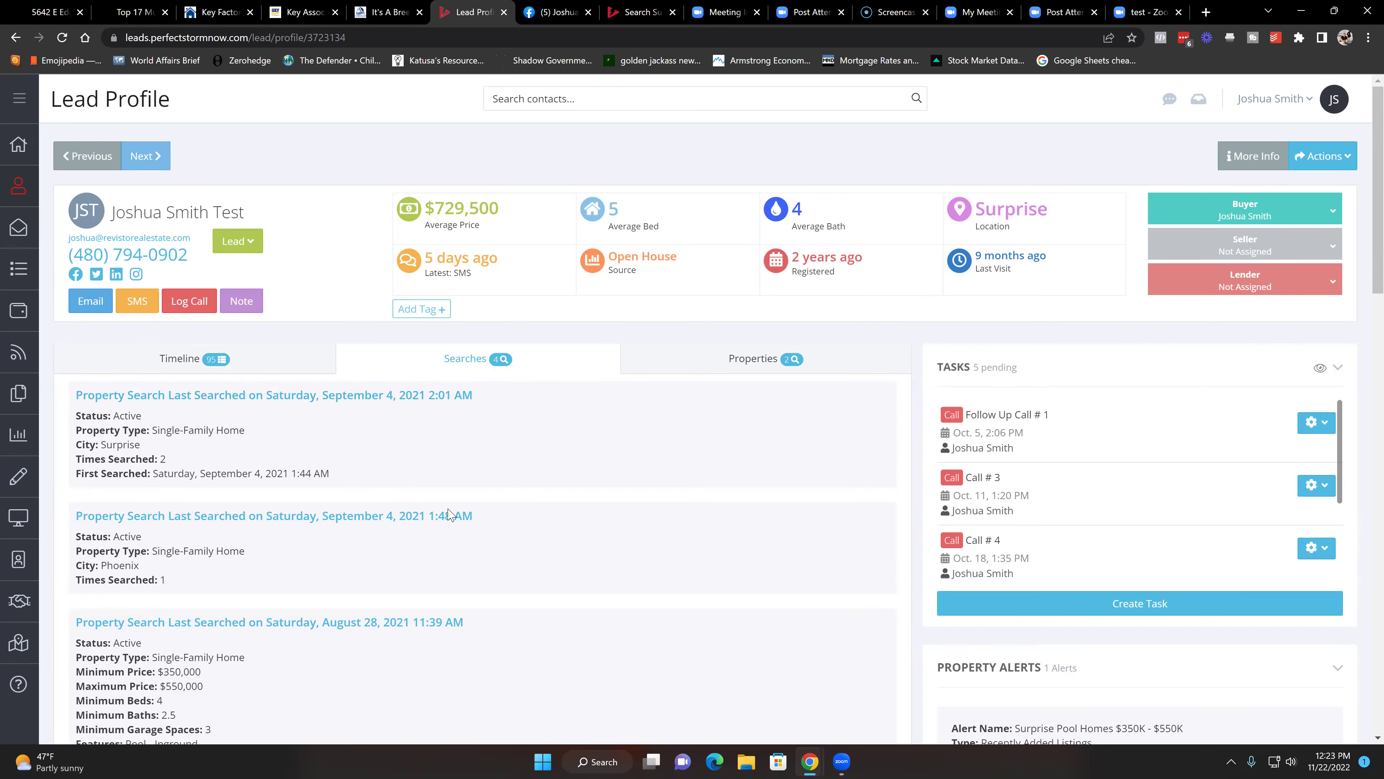
{"action": "left_click", "coordinate": [717, 362]}
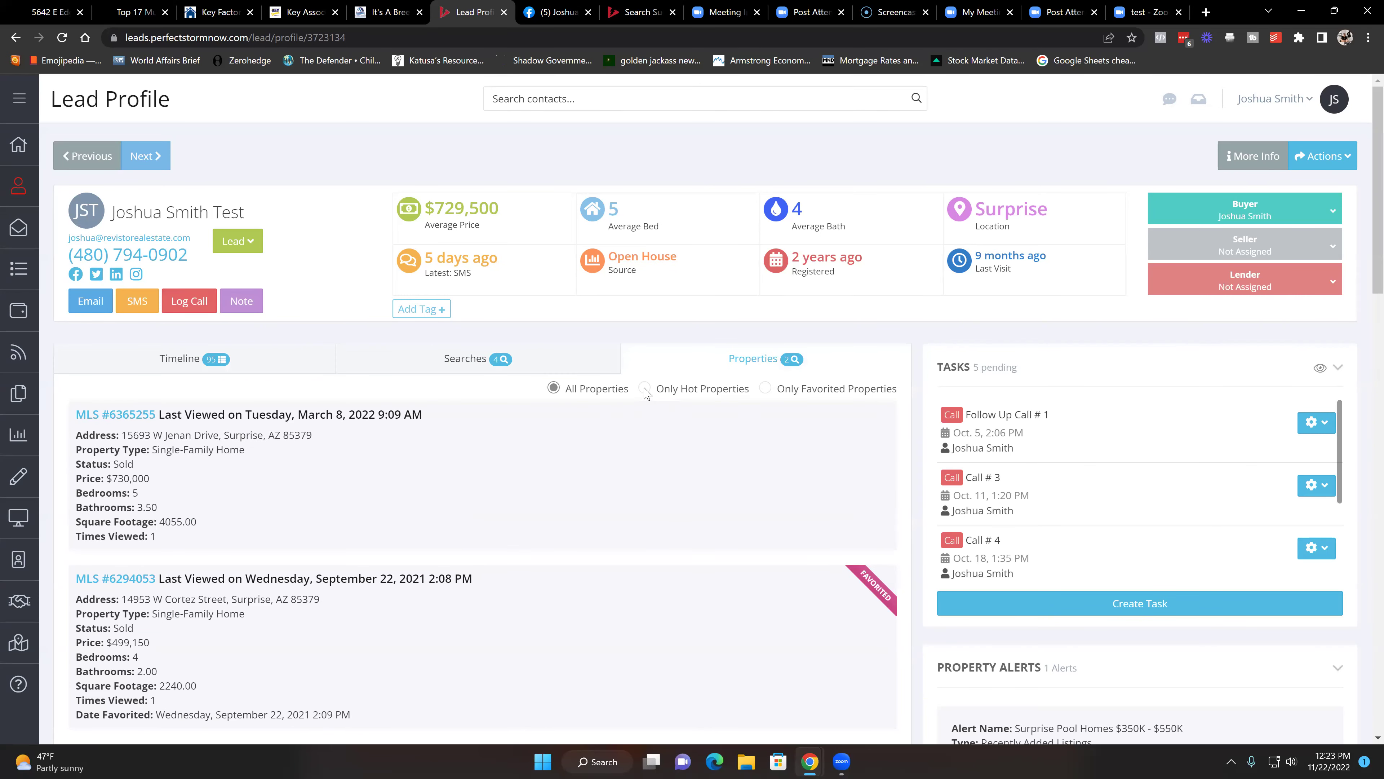
{"action": "scroll", "coordinate": [788, 510], "scroll_direction": "down", "scroll_amount": 1}
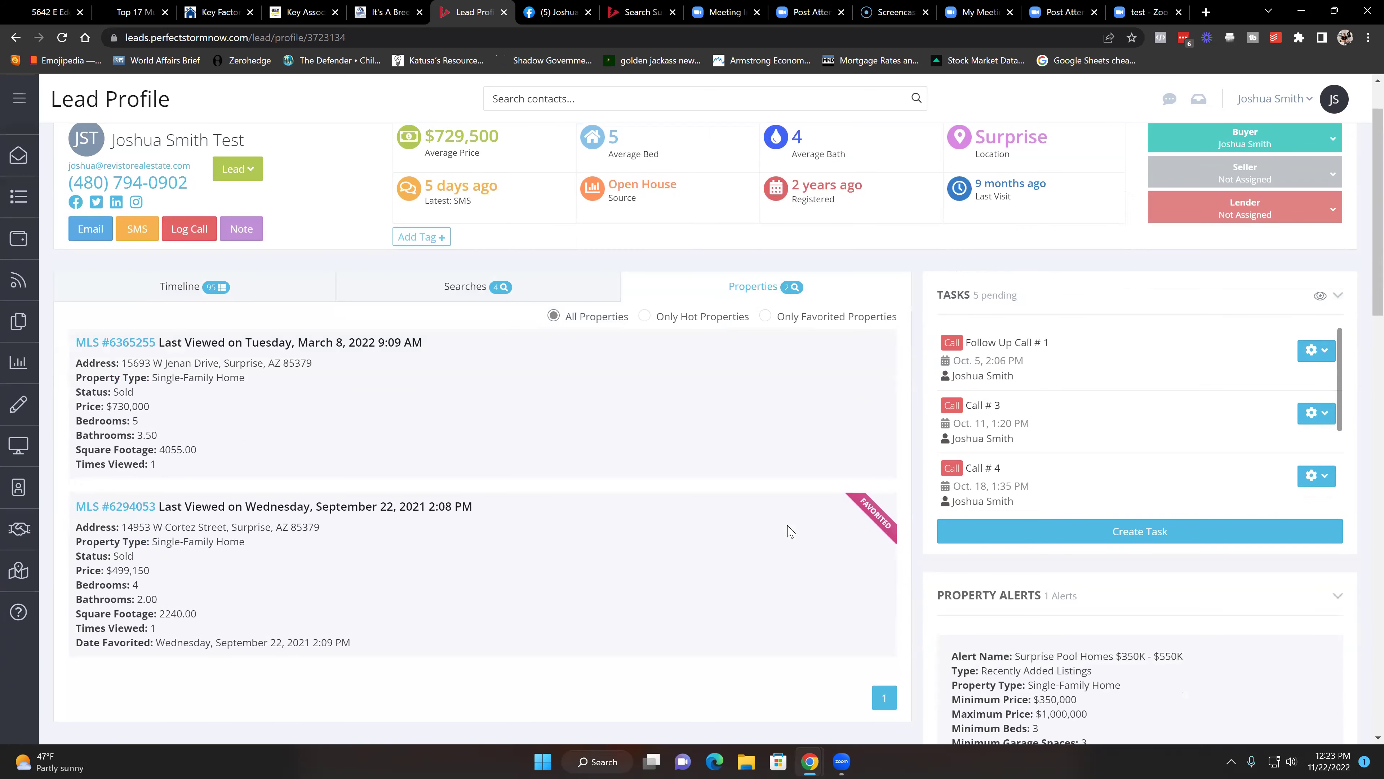
{"action": "scroll", "coordinate": [788, 527], "scroll_direction": "up", "scroll_amount": 1}
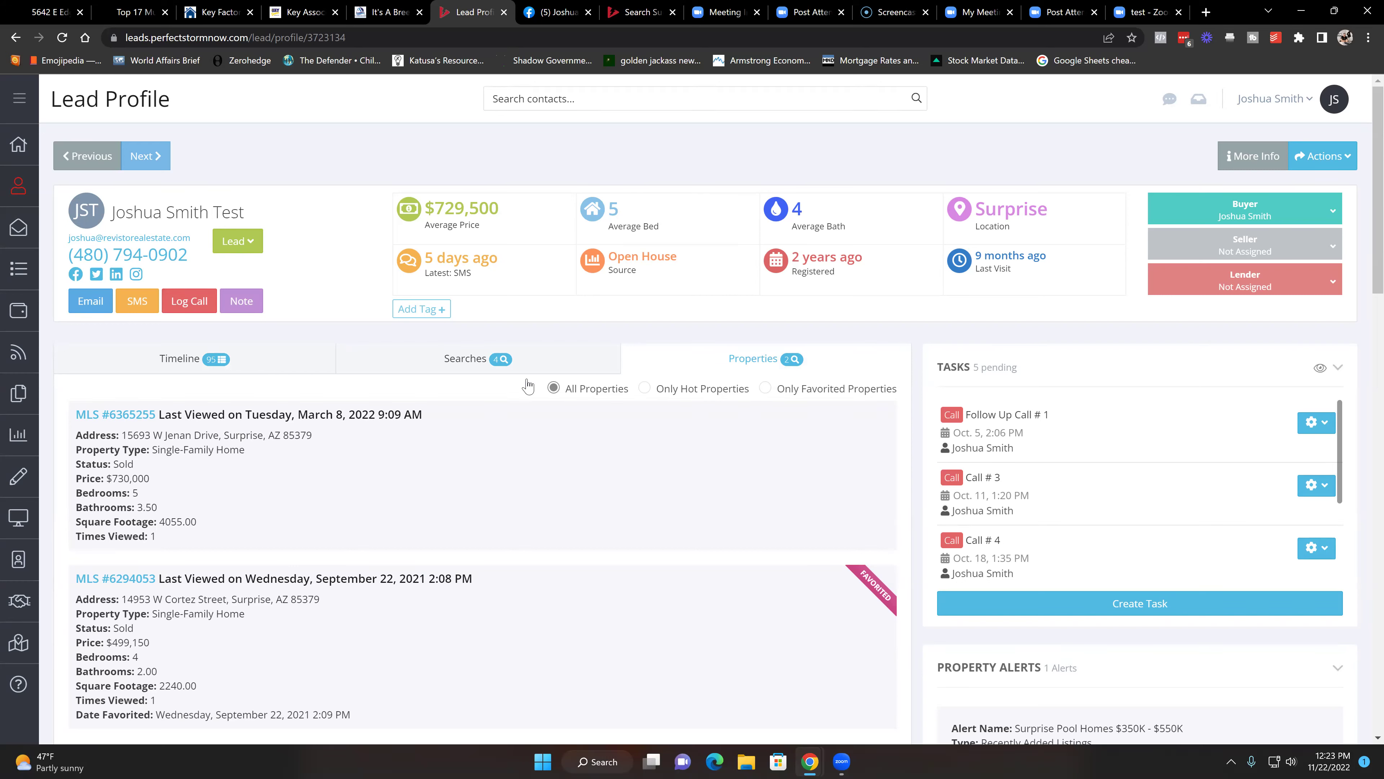
- Return to the lead's timeline, include emails, SMS and calls again alongside notes, and look over the entries and tasks
{"action": "left_click", "coordinate": [270, 358]}
{"action": "scroll", "coordinate": [493, 437], "scroll_direction": "down", "scroll_amount": 1}
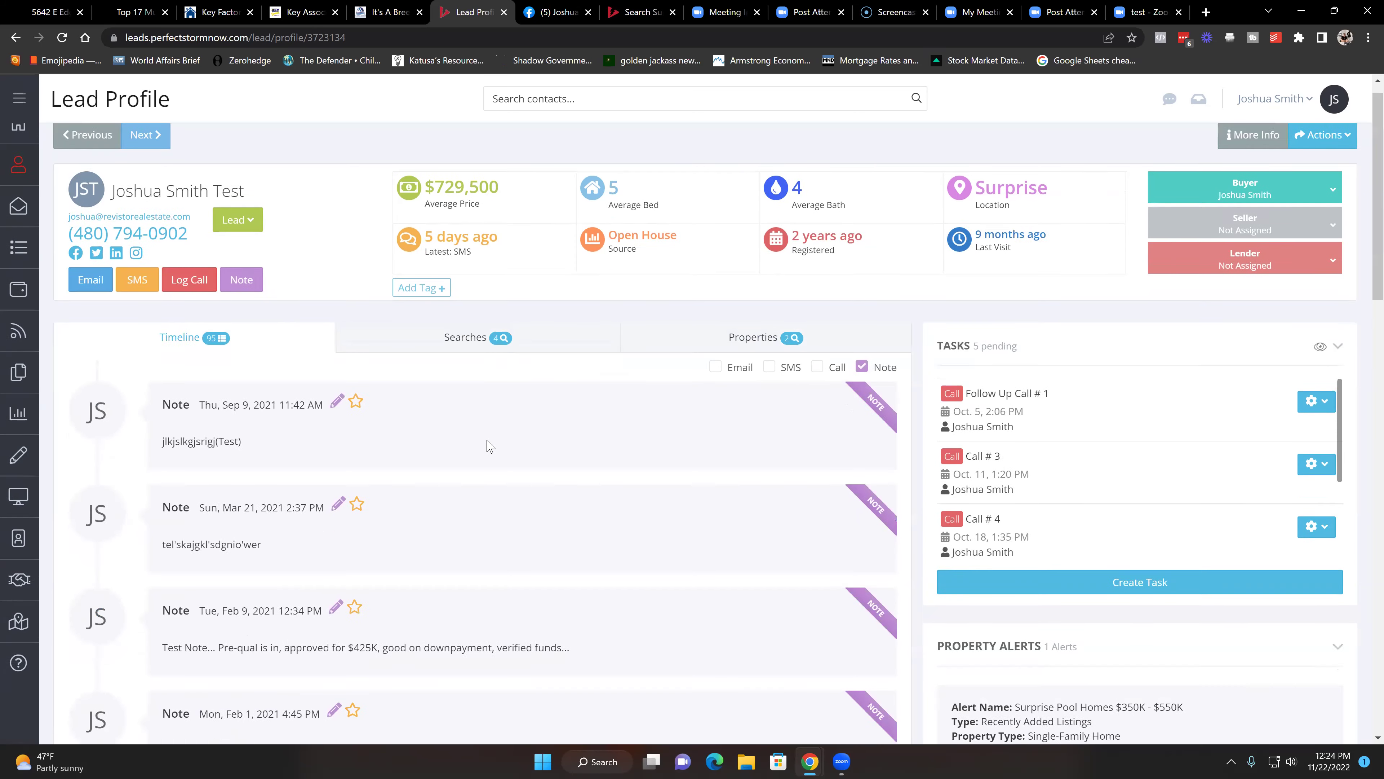
{"action": "left_click", "coordinate": [715, 316]}
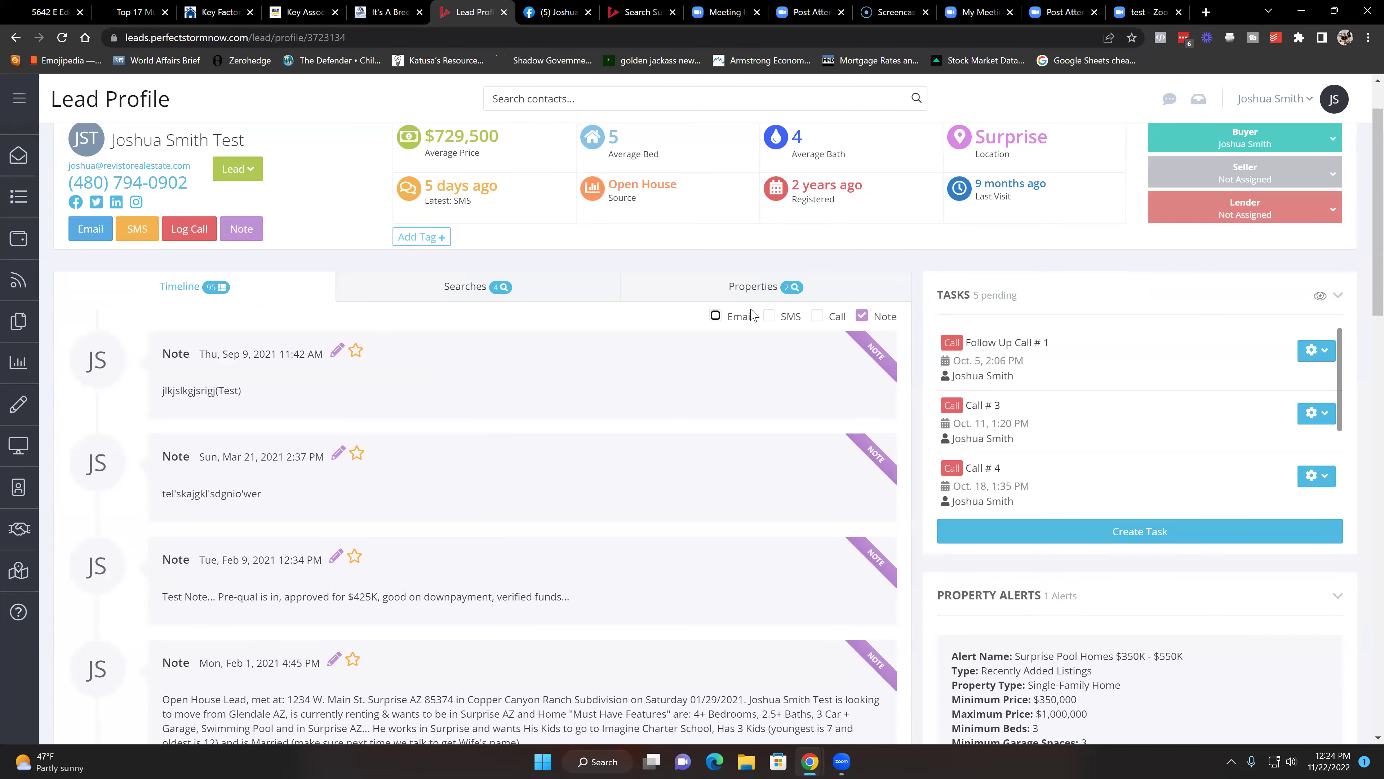
{"action": "left_click", "coordinate": [769, 316]}
{"action": "left_click", "coordinate": [817, 316]}
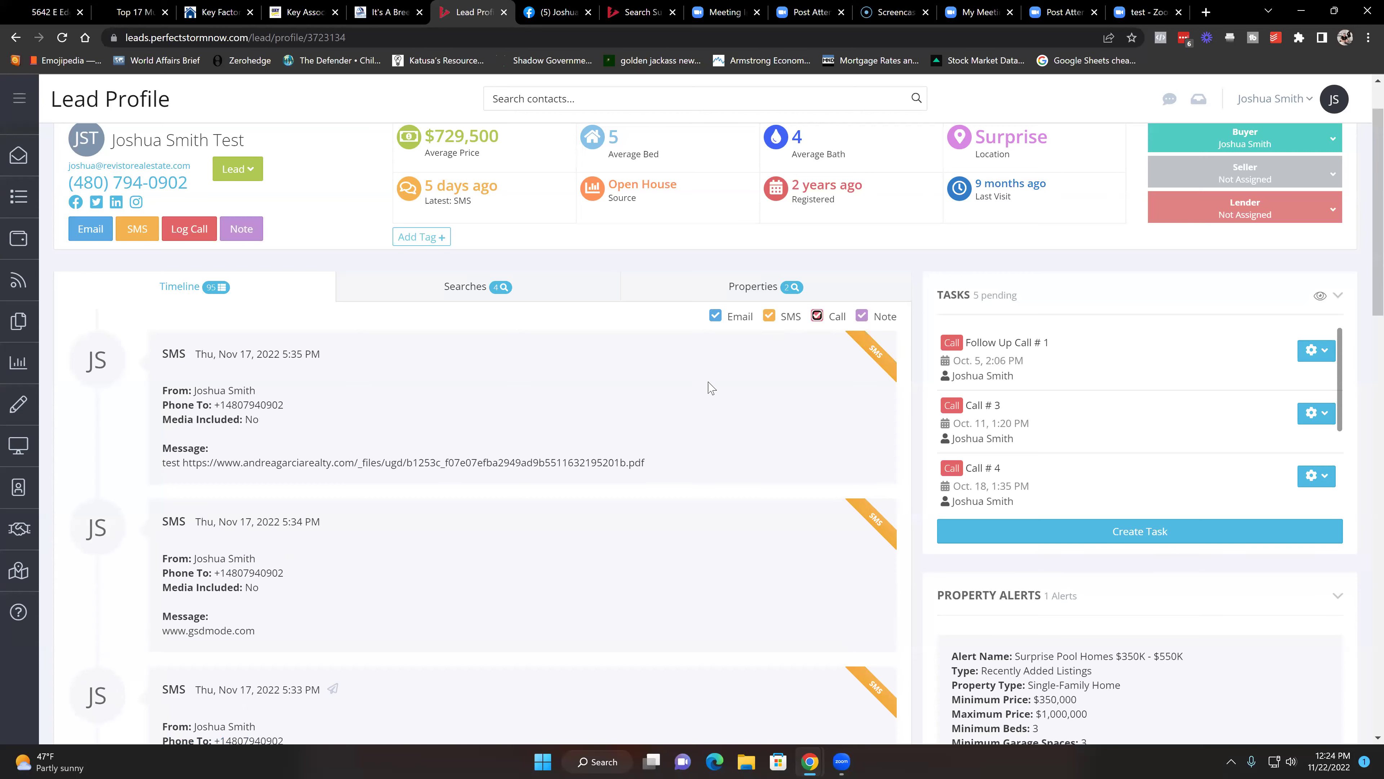
{"action": "scroll", "coordinate": [646, 403], "scroll_direction": "down", "scroll_amount": 6}
{"action": "scroll", "coordinate": [643, 406], "scroll_direction": "up", "scroll_amount": 7}
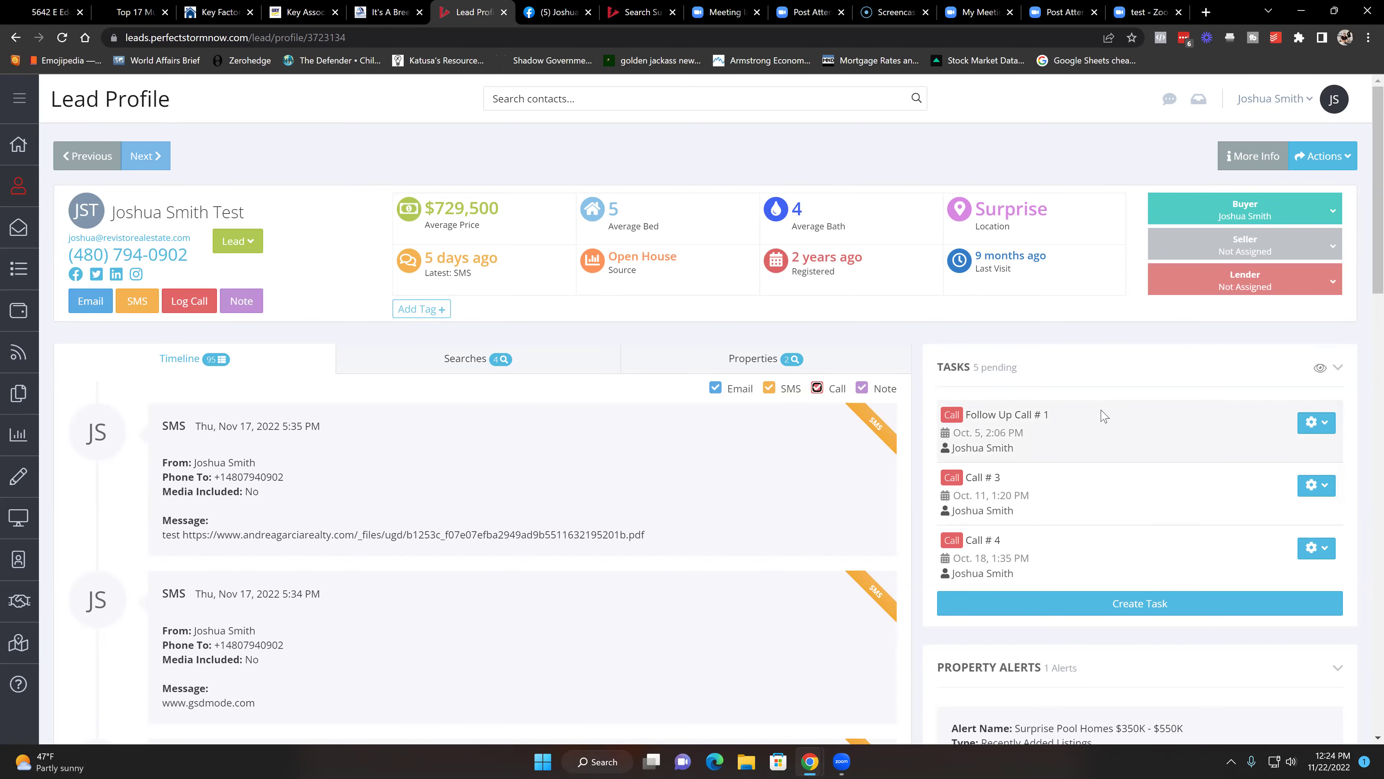
{"action": "scroll", "coordinate": [1098, 412], "scroll_direction": "down", "scroll_amount": 2}
{"action": "scroll", "coordinate": [1052, 363], "scroll_direction": "up", "scroll_amount": 2}
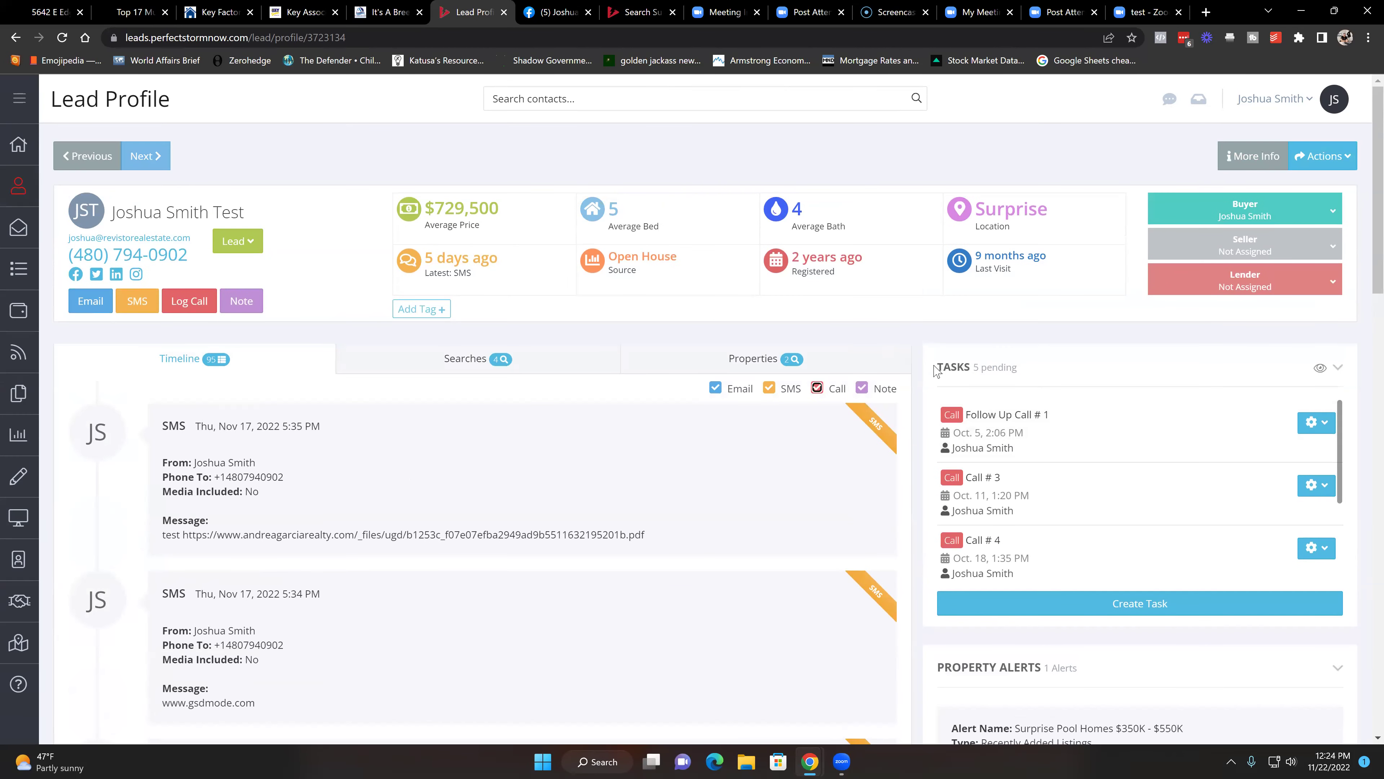
- Open a new task for the lead, check its description field and task type options, and close it without saving
{"action": "left_click_drag", "start_coordinate": [936, 367], "coordinate": [1032, 371]}
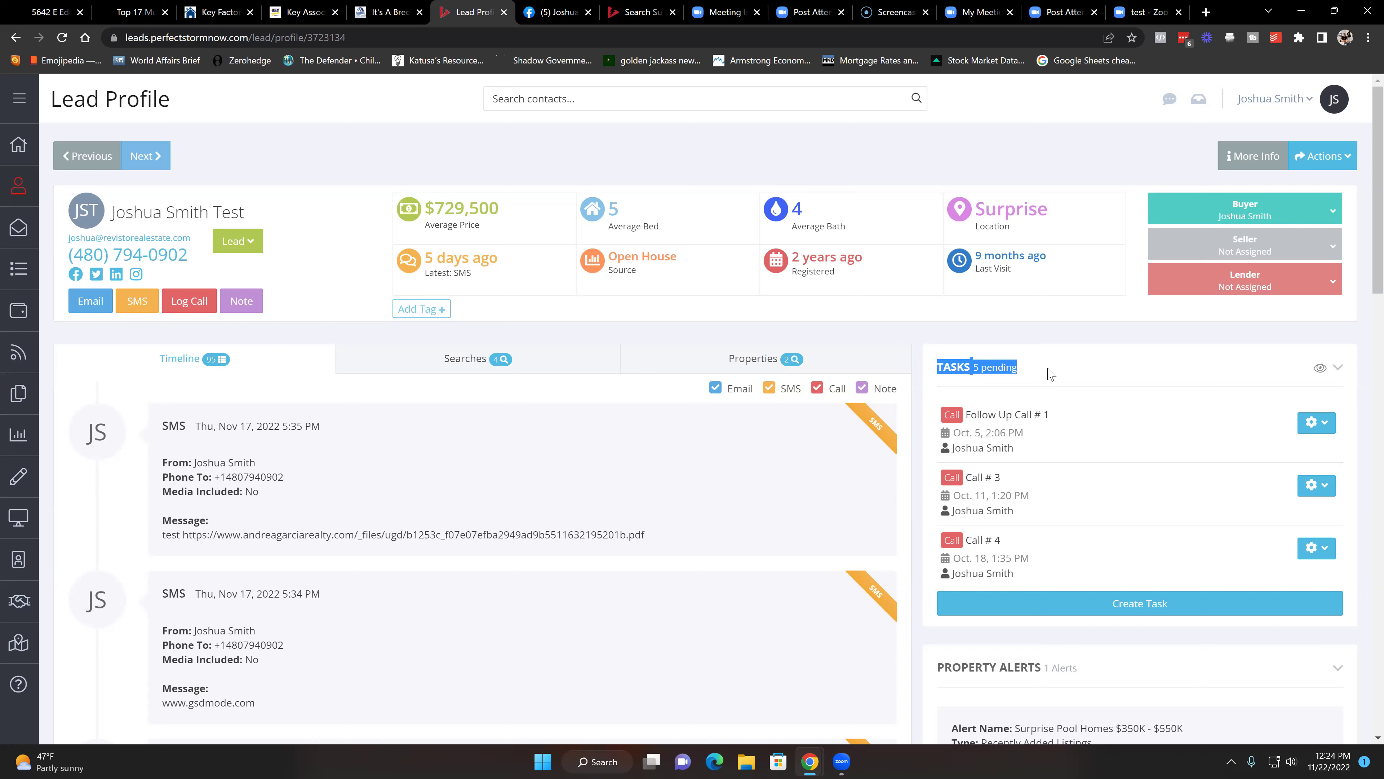
{"action": "left_click", "coordinate": [1050, 374]}
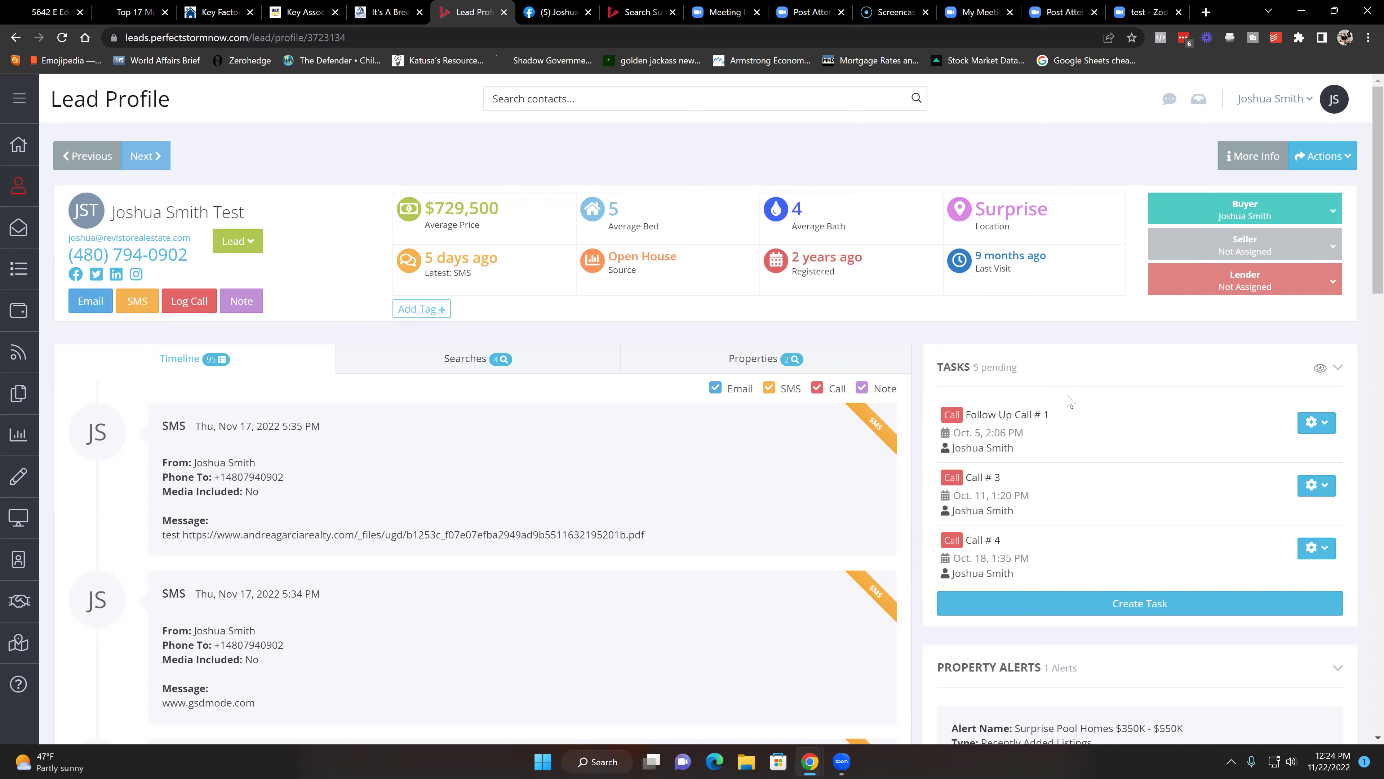
{"action": "left_click", "coordinate": [1111, 598]}
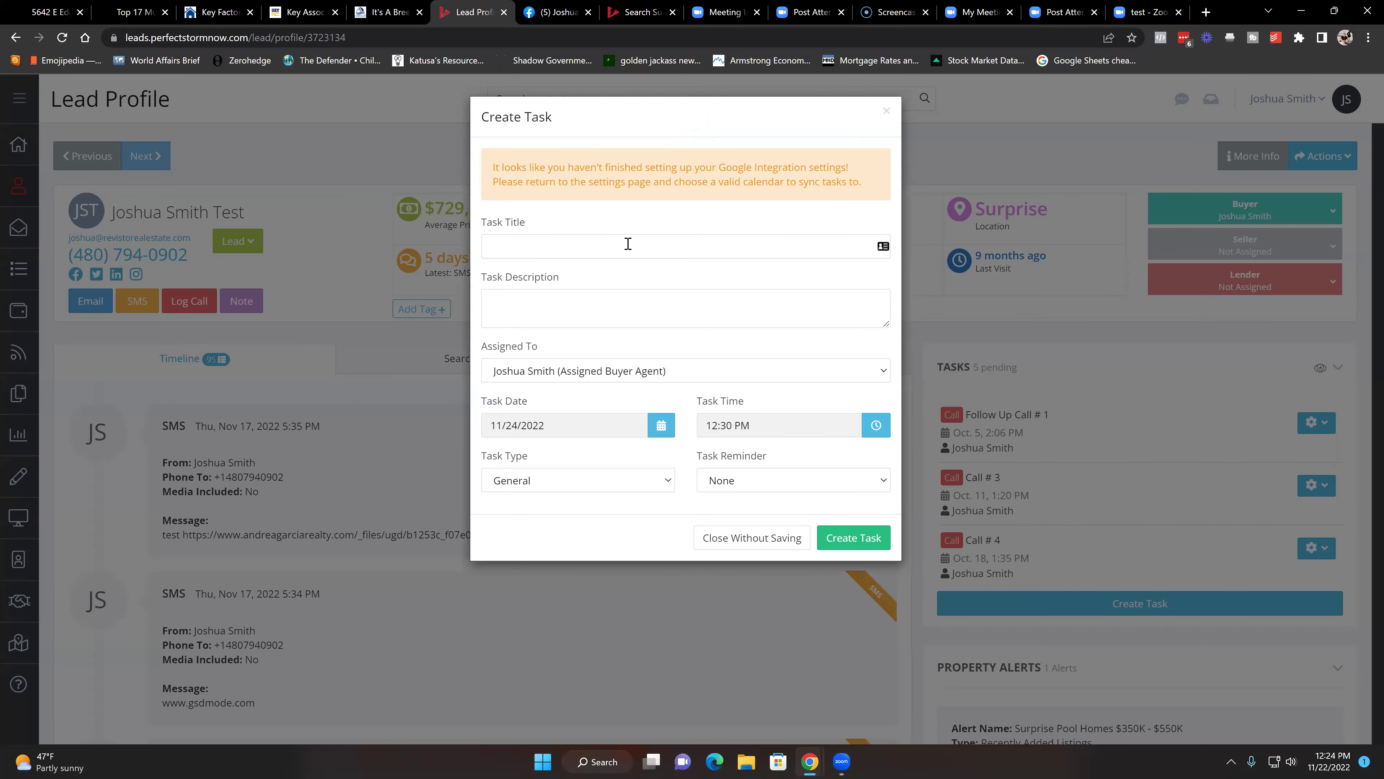
{"action": "left_click", "coordinate": [617, 294]}
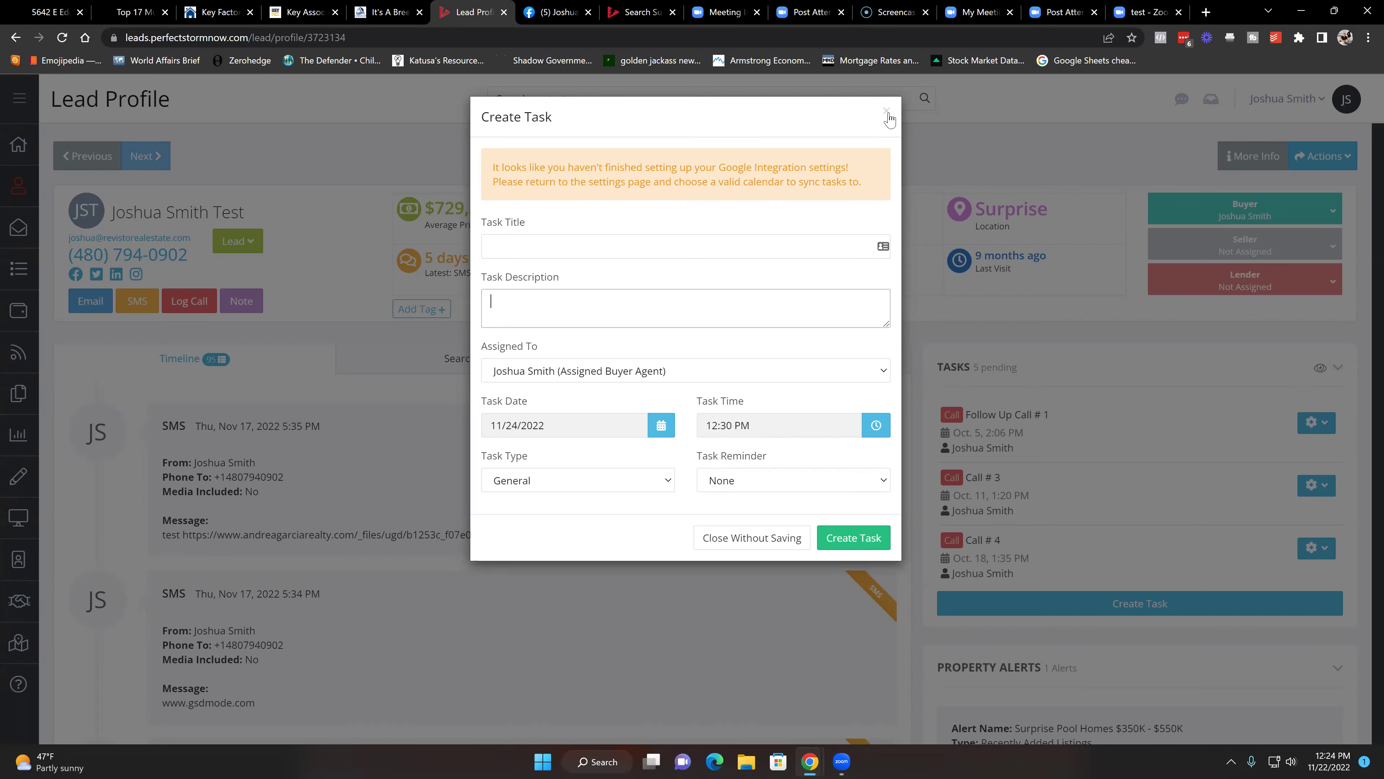
{"action": "left_click", "coordinate": [589, 482]}
{"action": "left_click", "coordinate": [590, 449]}
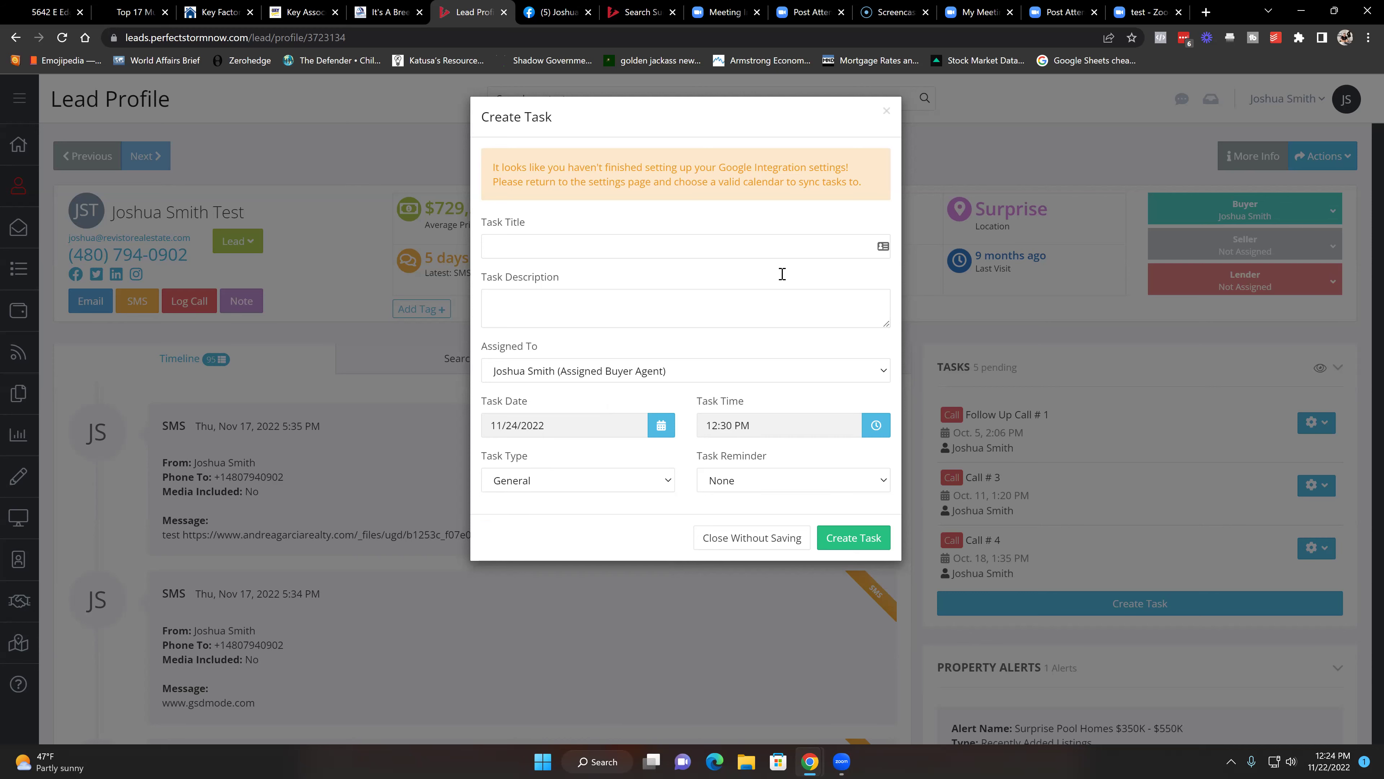
{"action": "left_click", "coordinate": [886, 114]}
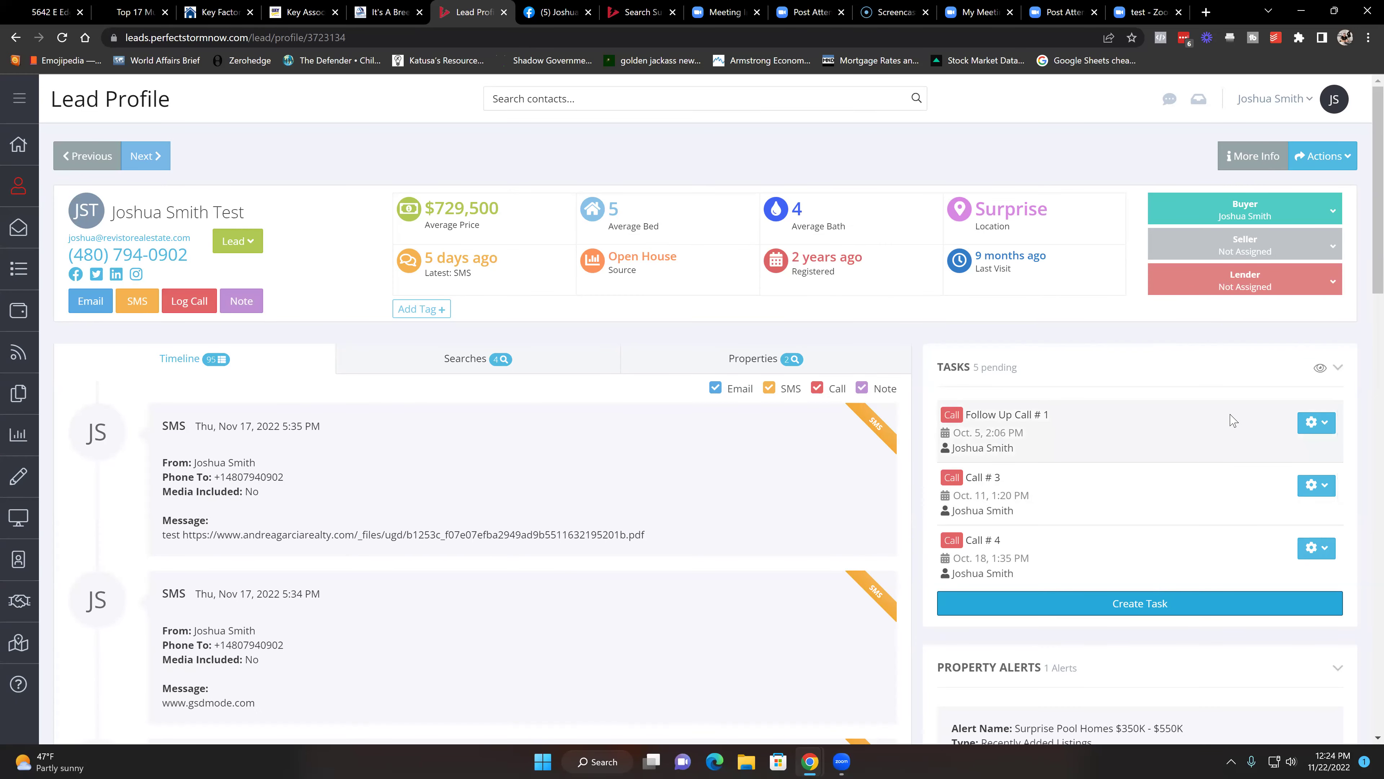
- Read the description of the lead's "Follow Up Call # 1" task and mark that task as complete
{"action": "left_click", "coordinate": [1312, 424]}
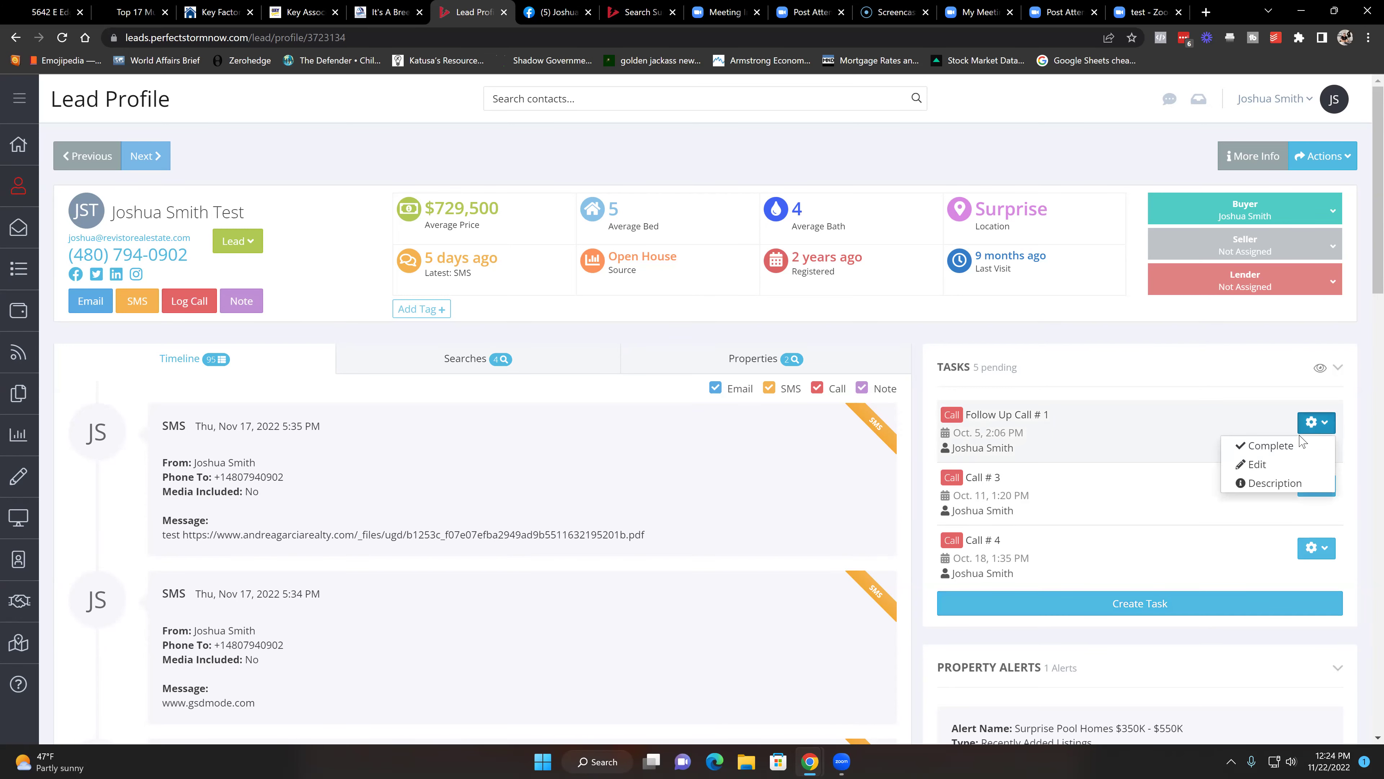
{"action": "left_click", "coordinate": [1271, 484]}
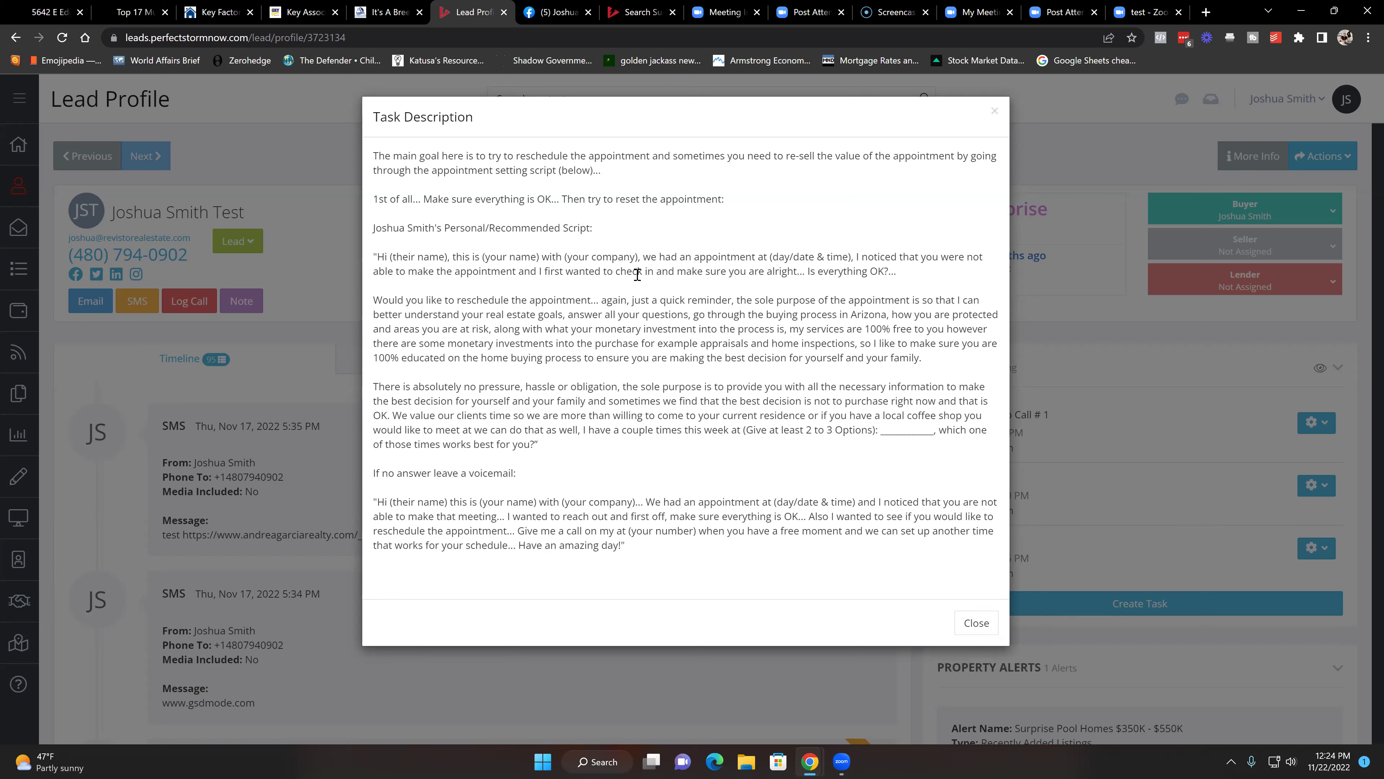
{"action": "left_click", "coordinate": [994, 114]}
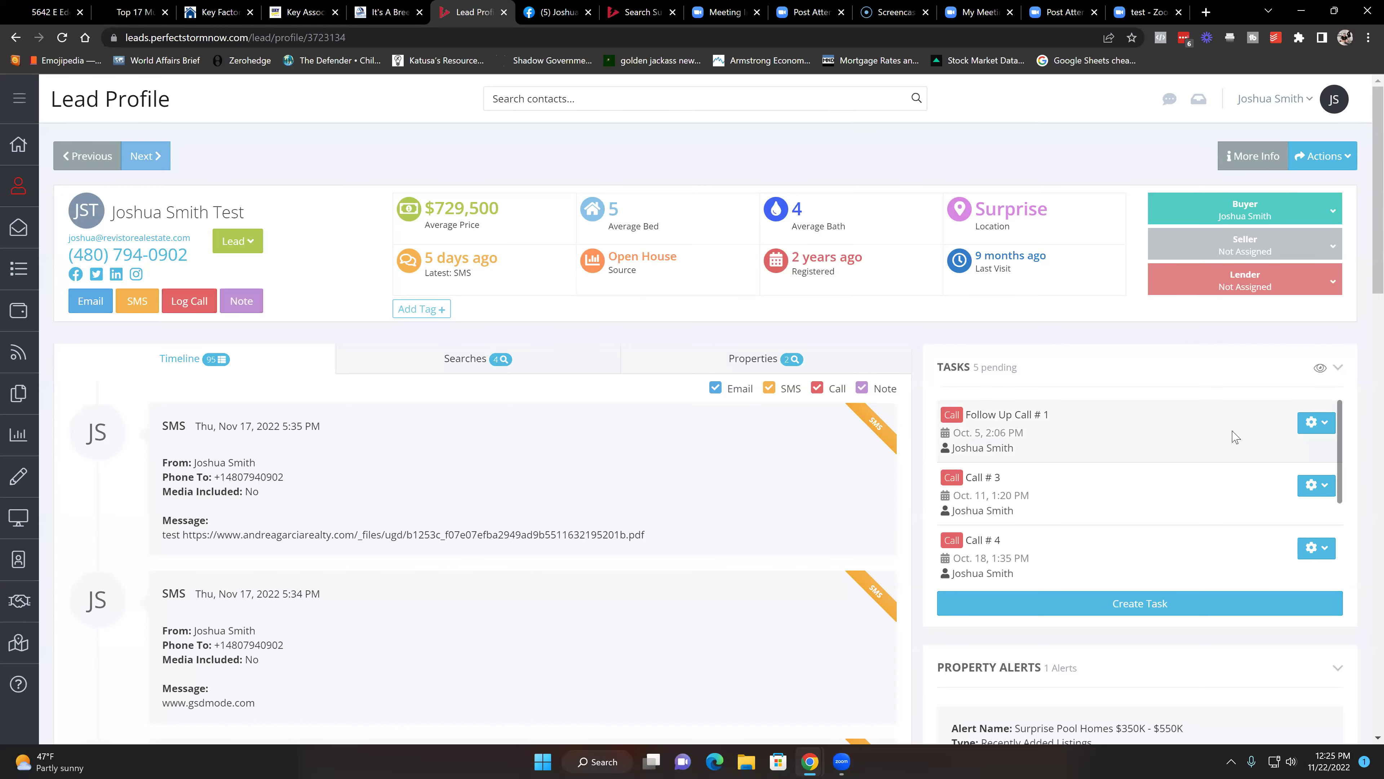
{"action": "left_click", "coordinate": [1316, 422]}
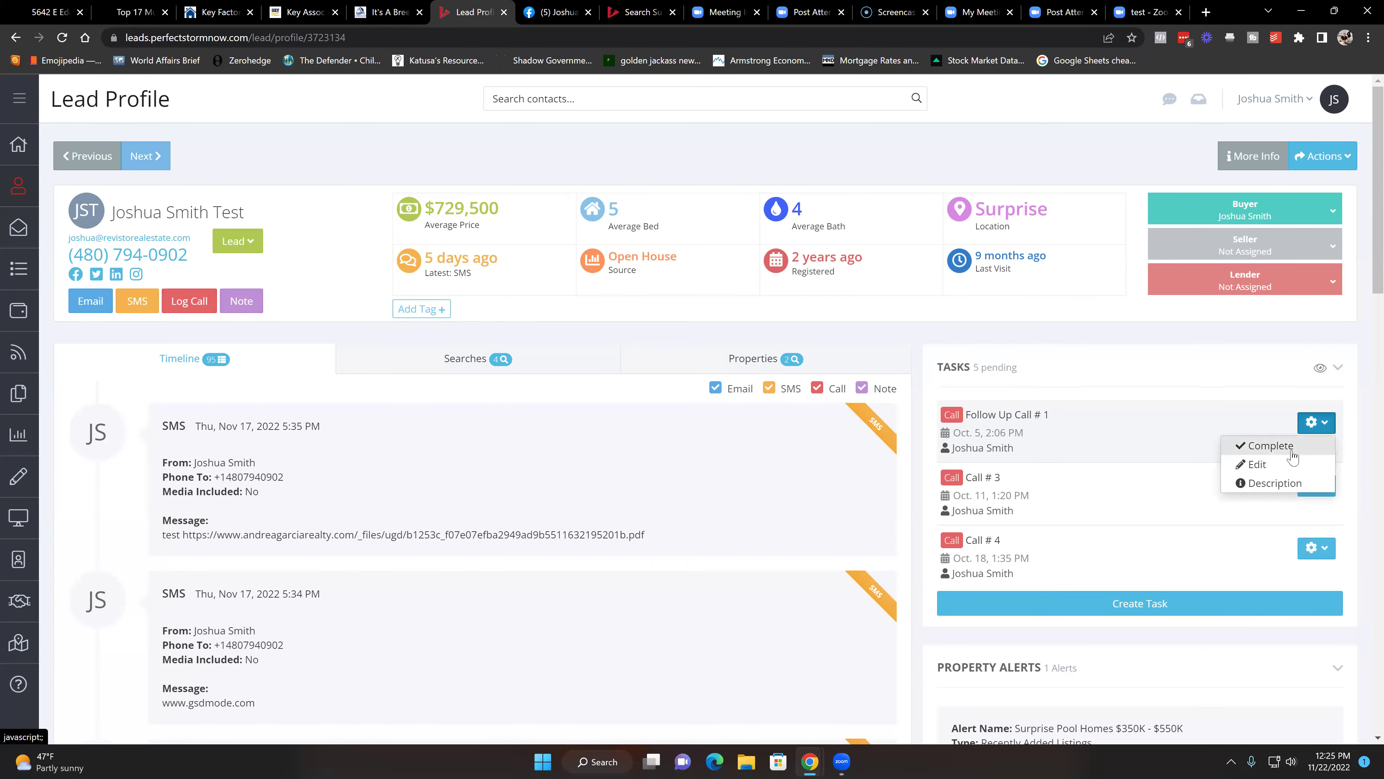
{"action": "left_click", "coordinate": [1301, 452]}
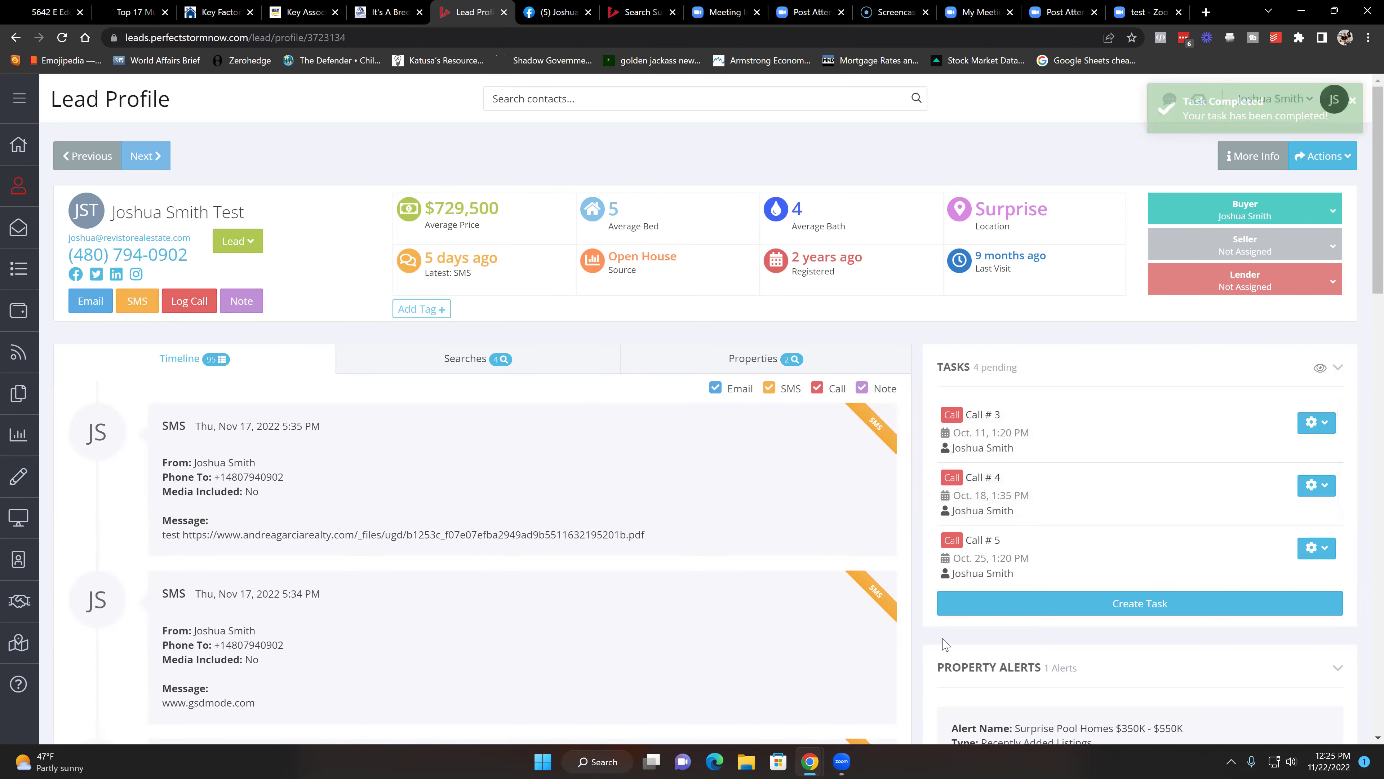
- Look over the remaining tasks and property alerts, and open the "Surprise Pool Homes $350K - $550K" alert for editing
{"action": "scroll", "coordinate": [1112, 578], "scroll_direction": "down", "scroll_amount": 5}
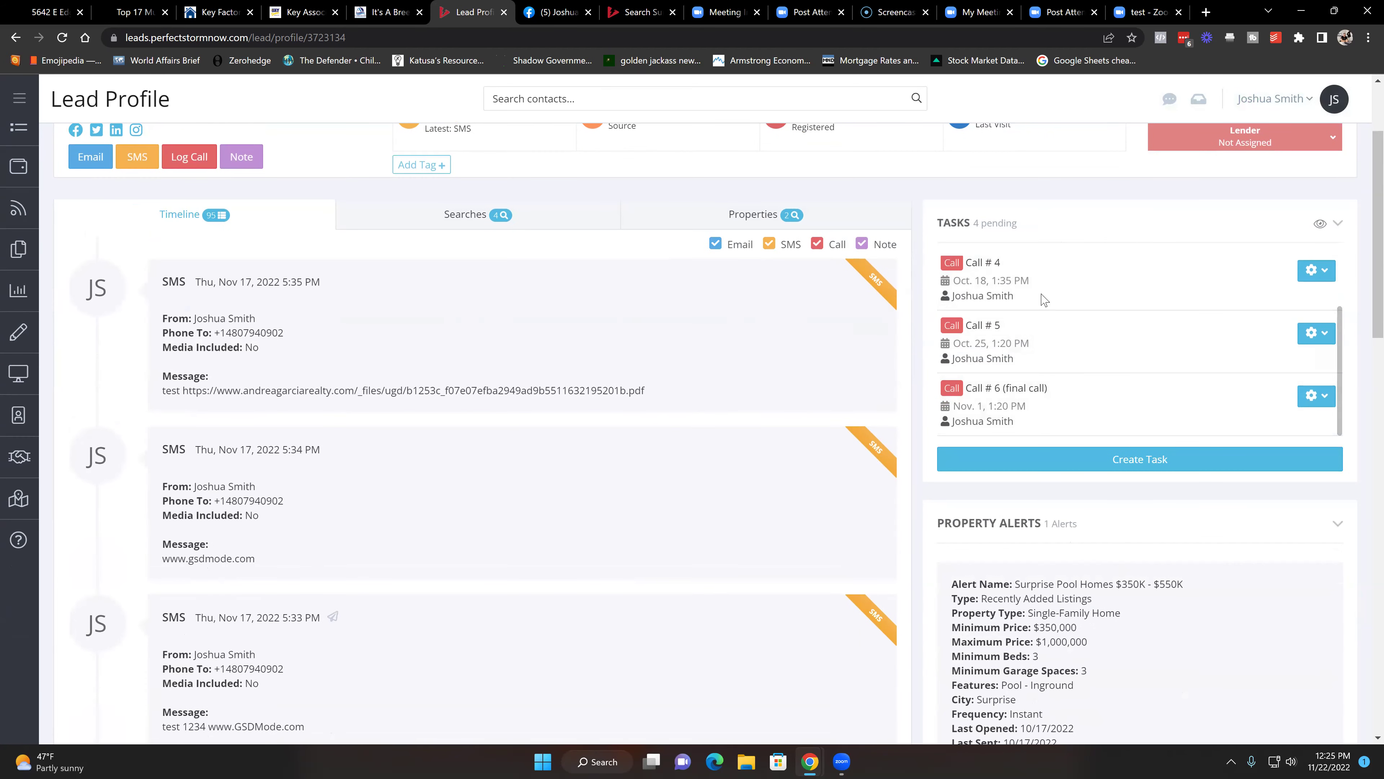
{"action": "scroll", "coordinate": [1043, 305], "scroll_direction": "down", "scroll_amount": 4}
{"action": "left_click_drag", "start_coordinate": [923, 296], "coordinate": [1016, 314]}
{"action": "left_click_drag", "start_coordinate": [1052, 326], "coordinate": [1044, 327]}
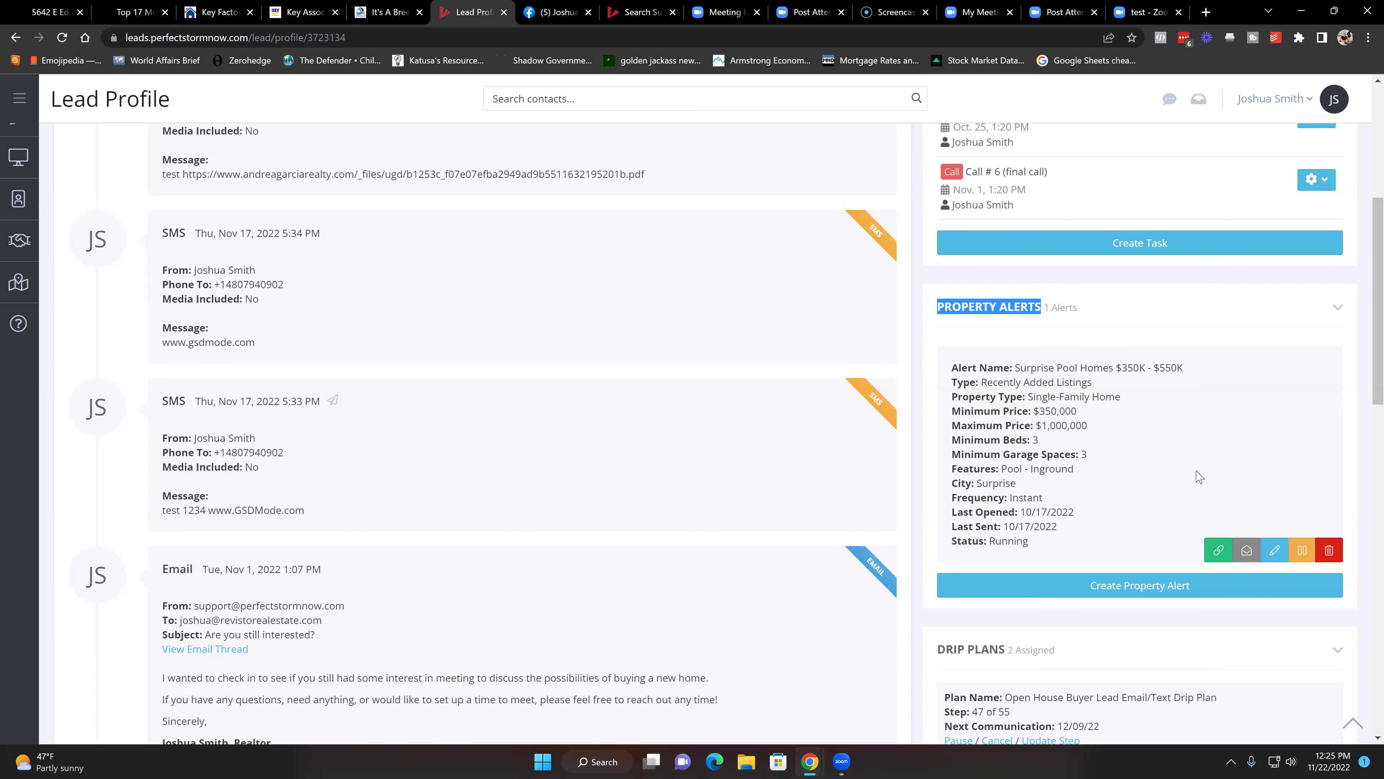
{"action": "left_click", "coordinate": [1274, 553]}
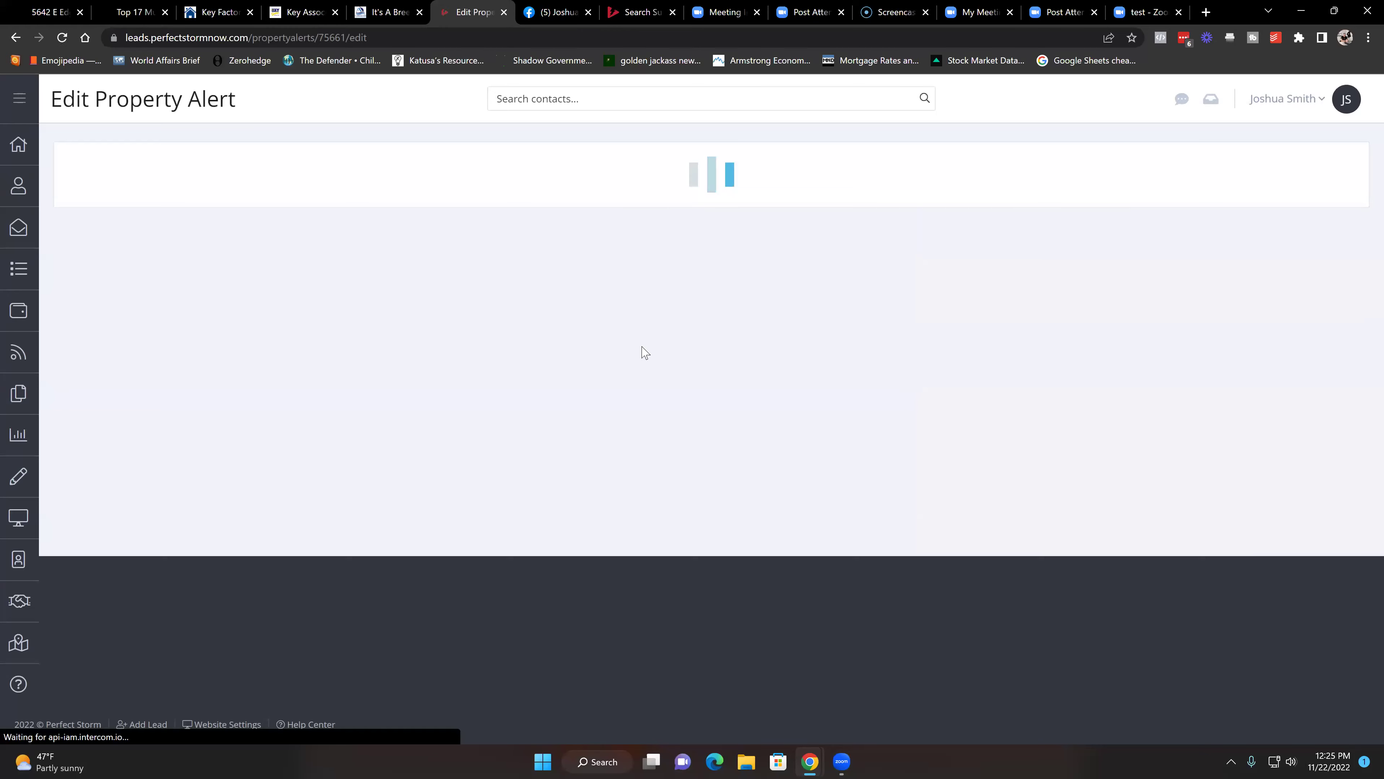
- Review the property alert's main search criteria and frequency options, keeping the frequency at Instant
{"action": "scroll", "coordinate": [609, 400], "scroll_direction": "down", "scroll_amount": 1}
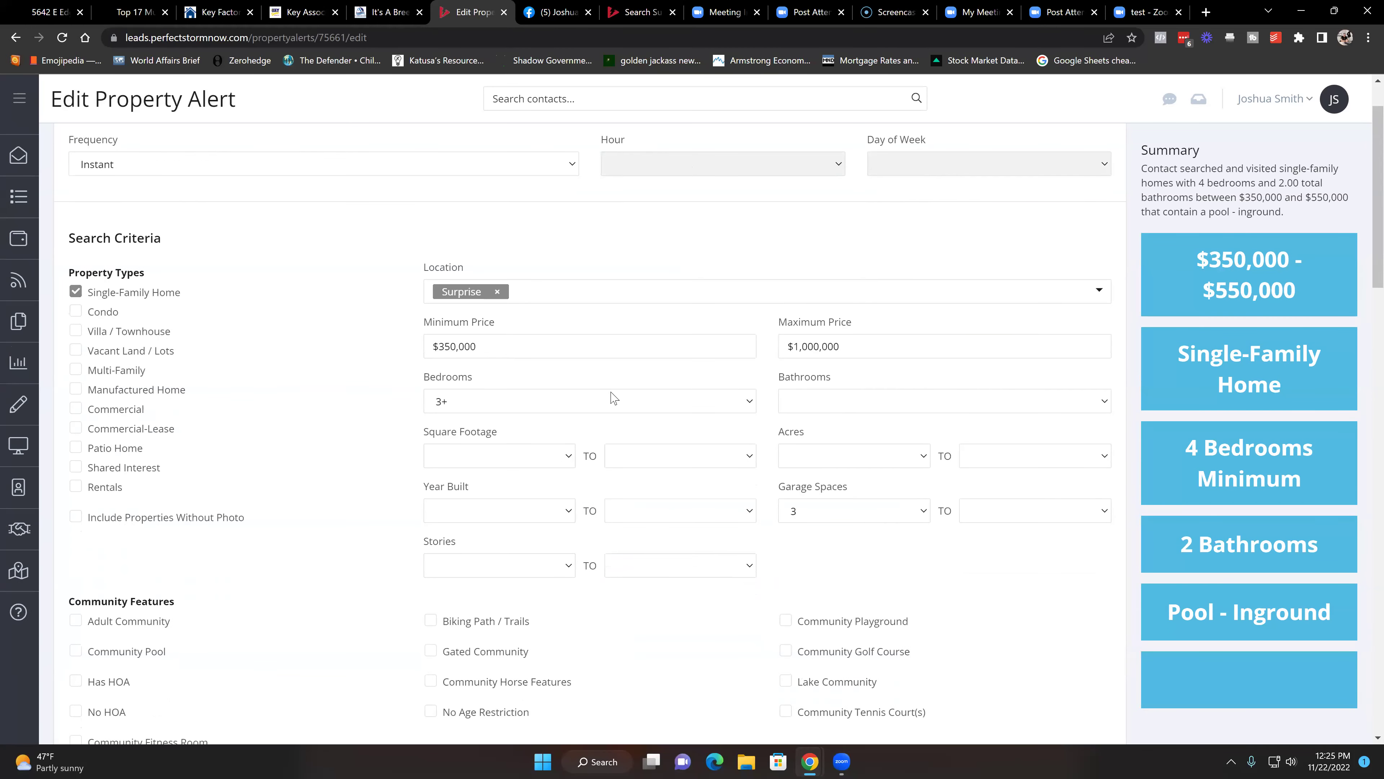
{"action": "scroll", "coordinate": [605, 396], "scroll_direction": "up", "scroll_amount": 1}
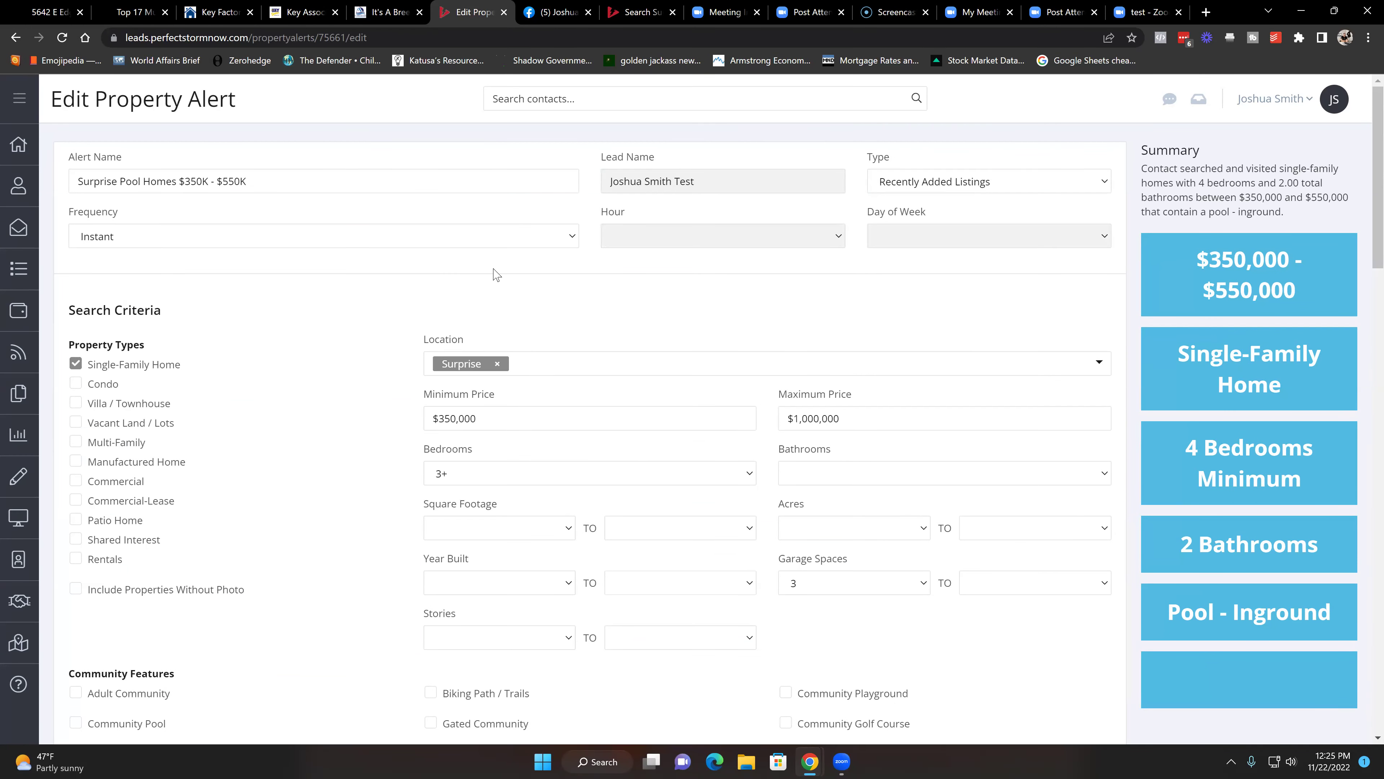
{"action": "left_click", "coordinate": [415, 239]}
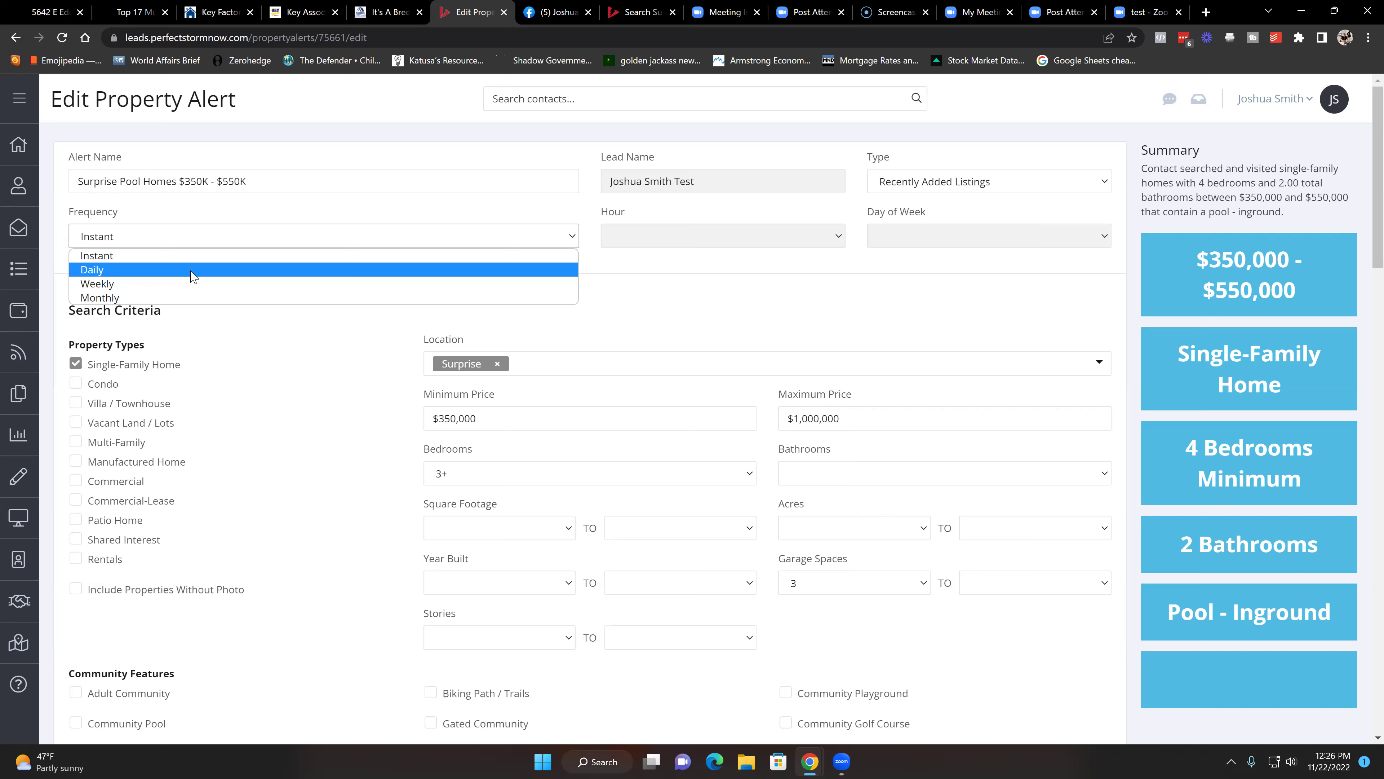
{"action": "left_click", "coordinate": [183, 256]}
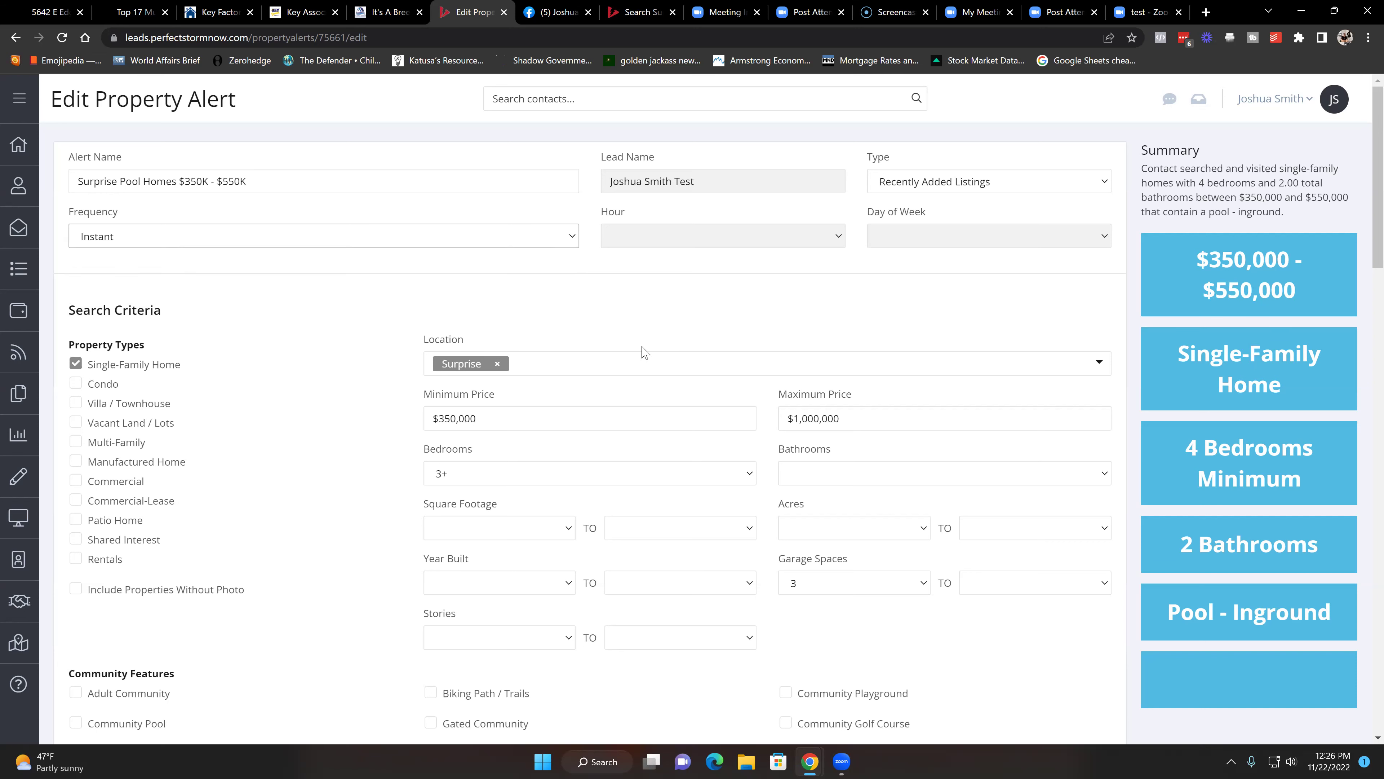
- Look through all of the property alert's feature, style and financial criteria, and return to the lead profile without updating the alert
{"action": "scroll", "coordinate": [1035, 439], "scroll_direction": "down", "scroll_amount": 4}
{"action": "scroll", "coordinate": [1035, 439], "scroll_direction": "down", "scroll_amount": 14}
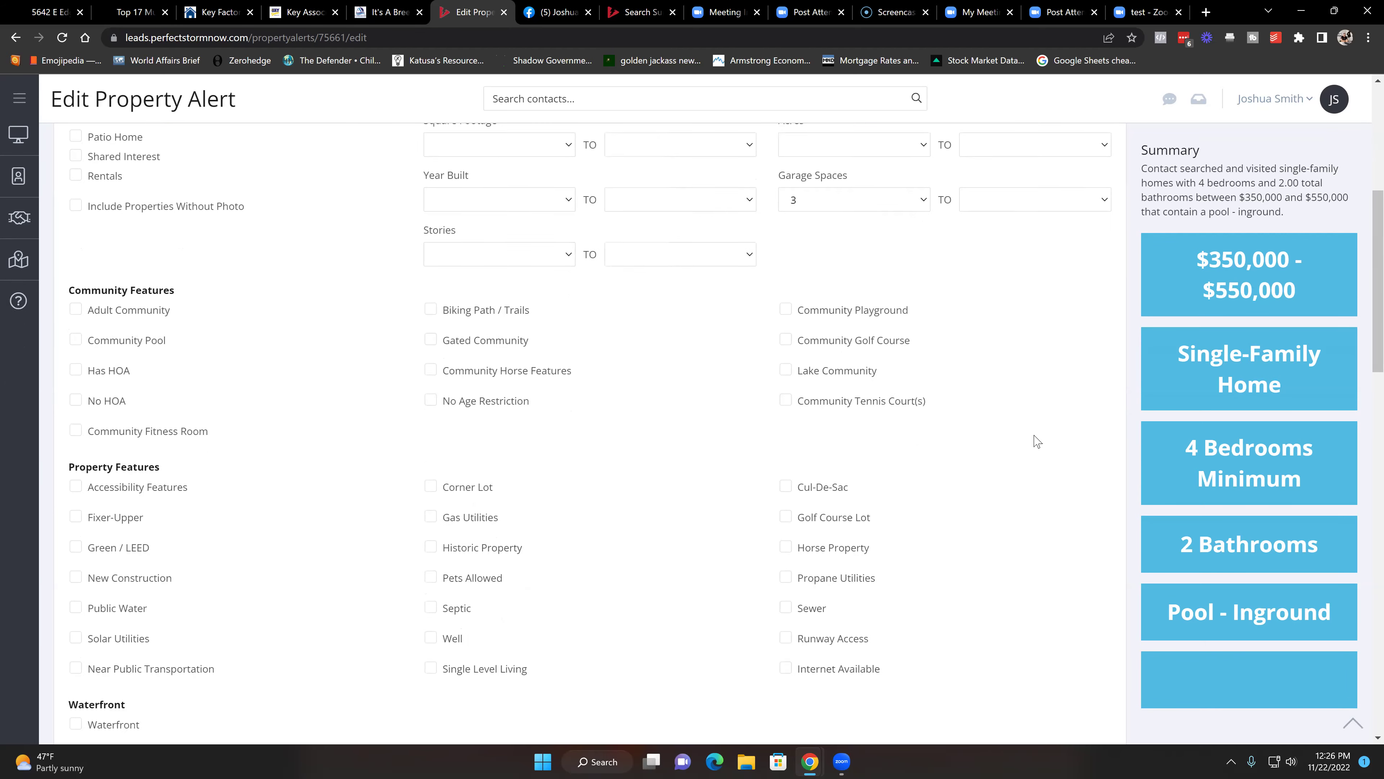
{"action": "scroll", "coordinate": [1035, 436], "scroll_direction": "down", "scroll_amount": 6}
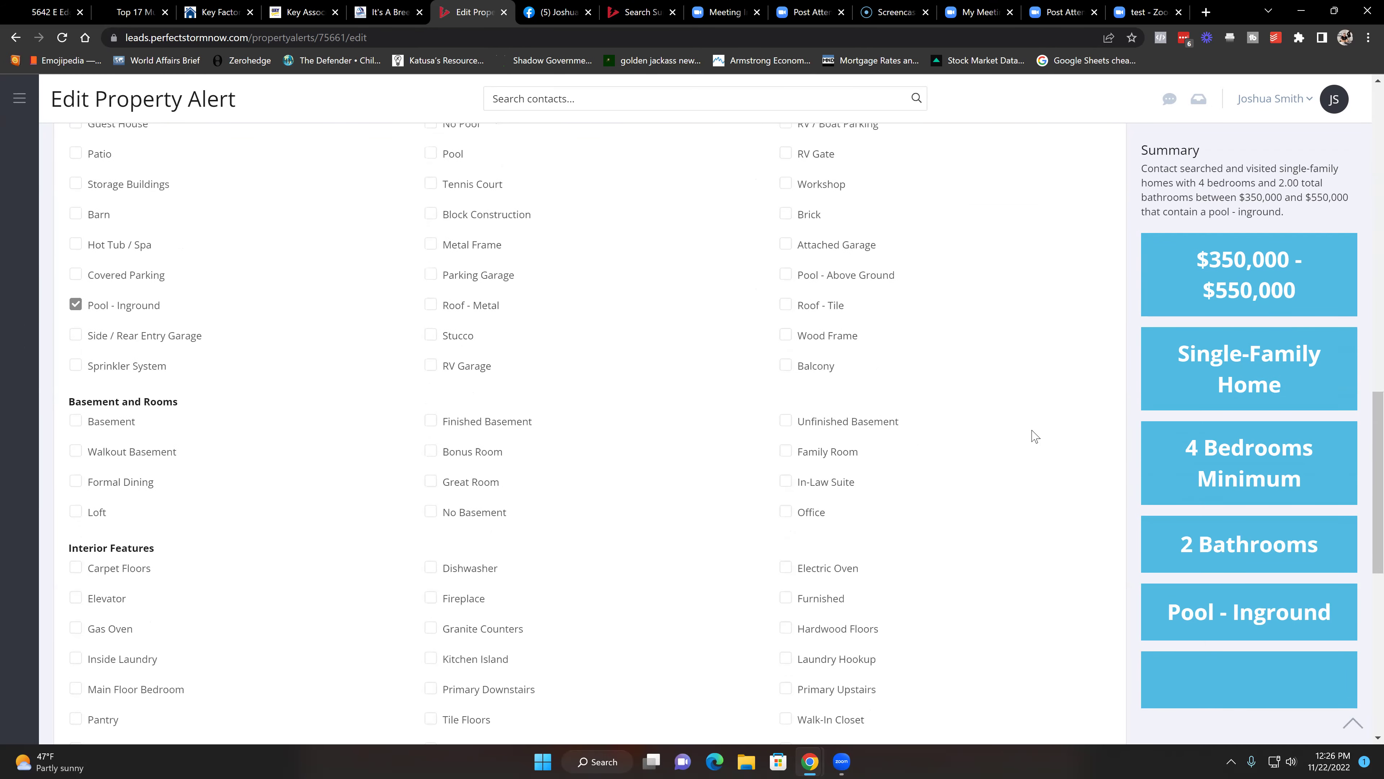
{"action": "scroll", "coordinate": [1036, 437], "scroll_direction": "up", "scroll_amount": 9}
{"action": "scroll", "coordinate": [365, 338], "scroll_direction": "up", "scroll_amount": 9}
{"action": "scroll", "coordinate": [368, 335], "scroll_direction": "down", "scroll_amount": 20}
{"action": "scroll", "coordinate": [369, 335], "scroll_direction": "down", "scroll_amount": 1}
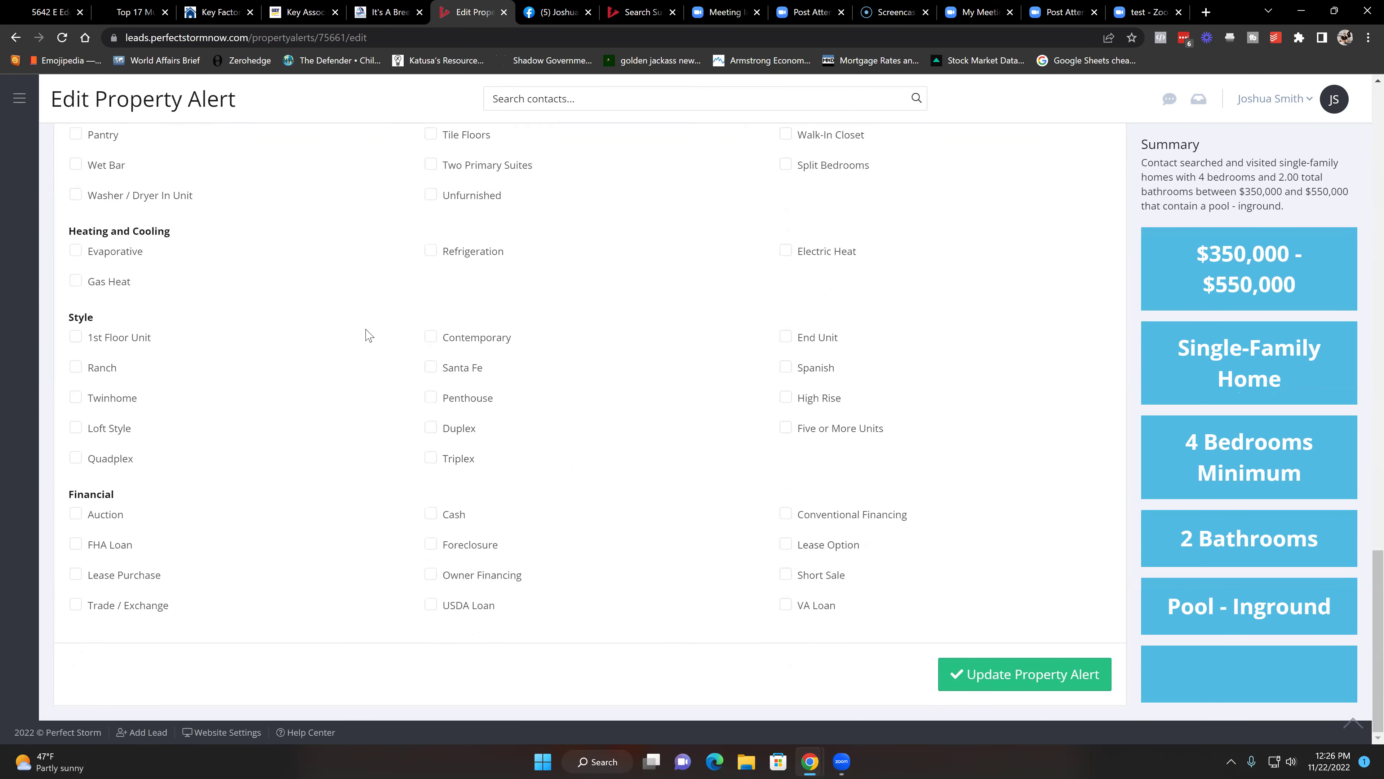
{"action": "scroll", "coordinate": [362, 325], "scroll_direction": "up", "scroll_amount": 20}
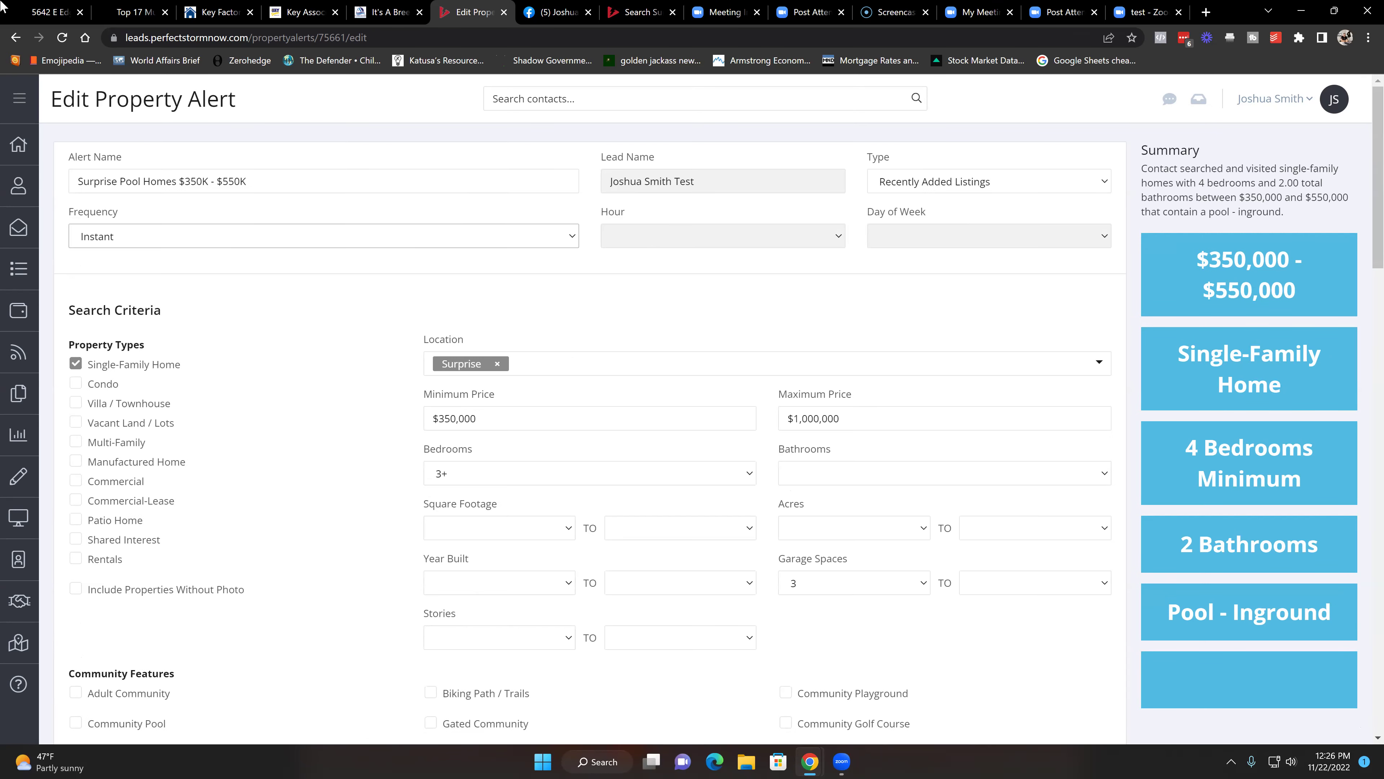
{"action": "left_click", "coordinate": [15, 38]}
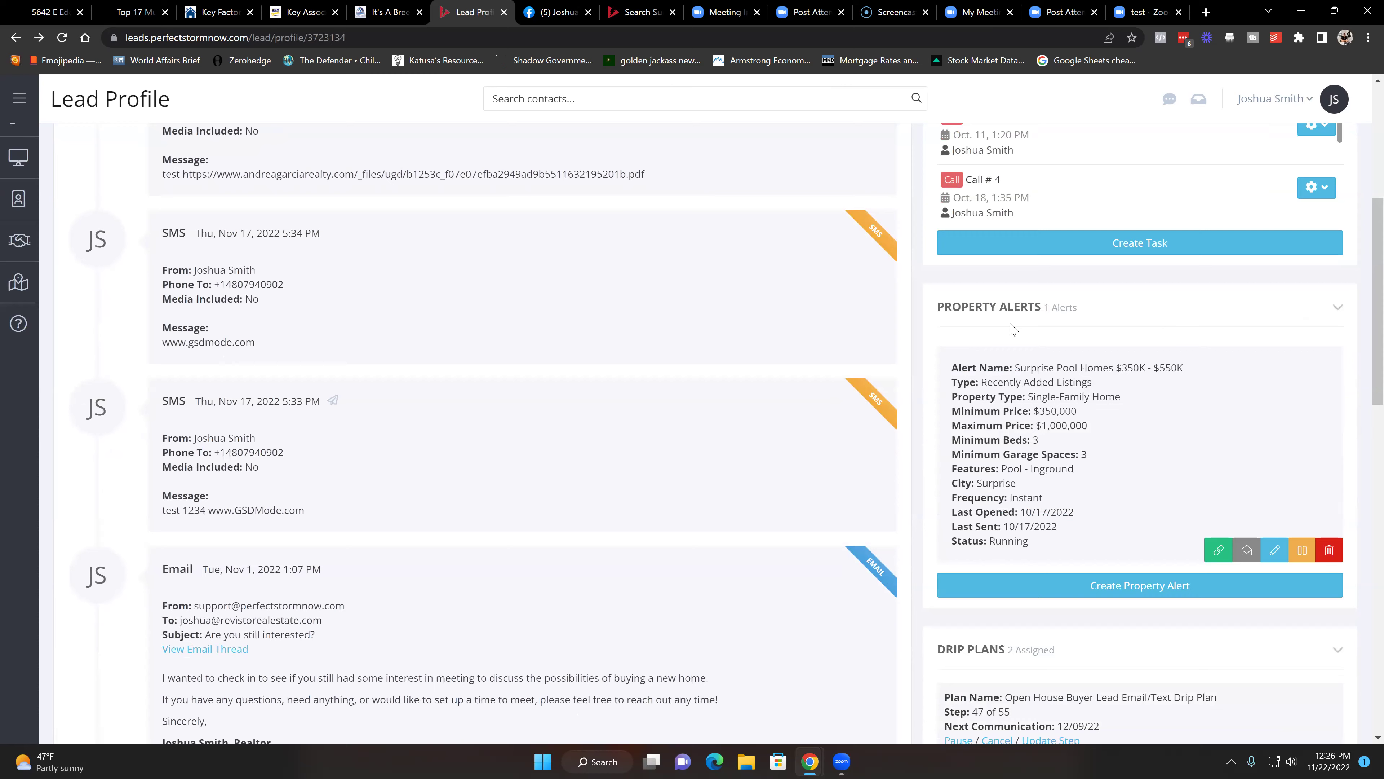
- Examine the drip plans assigned to the lead, including the "Open House Buyer Lead Email/Text Drip Plan" and its current step
{"action": "scroll", "coordinate": [1140, 431], "scroll_direction": "down", "scroll_amount": 6}
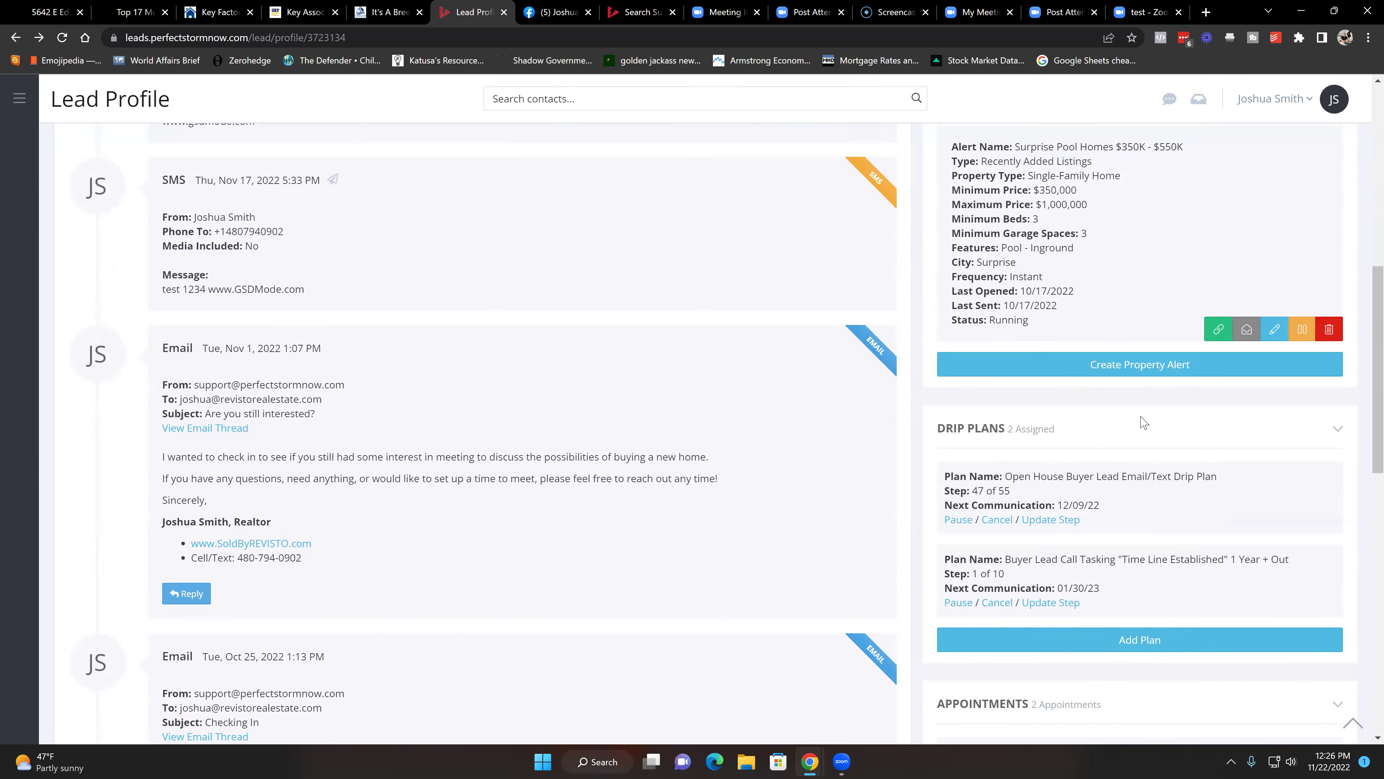
{"action": "scroll", "coordinate": [997, 240], "scroll_direction": "down", "scroll_amount": 1}
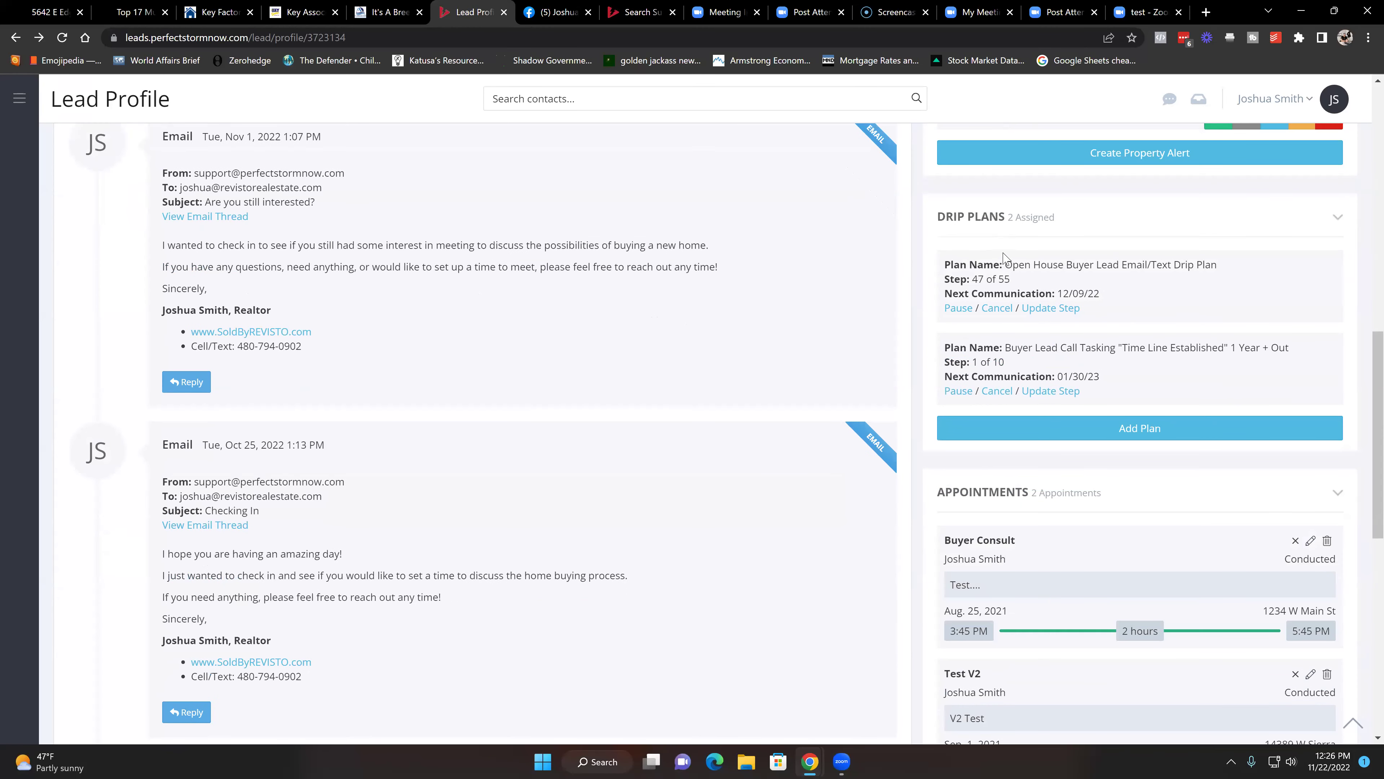
{"action": "left_click_drag", "start_coordinate": [1006, 264], "coordinate": [1158, 269]}
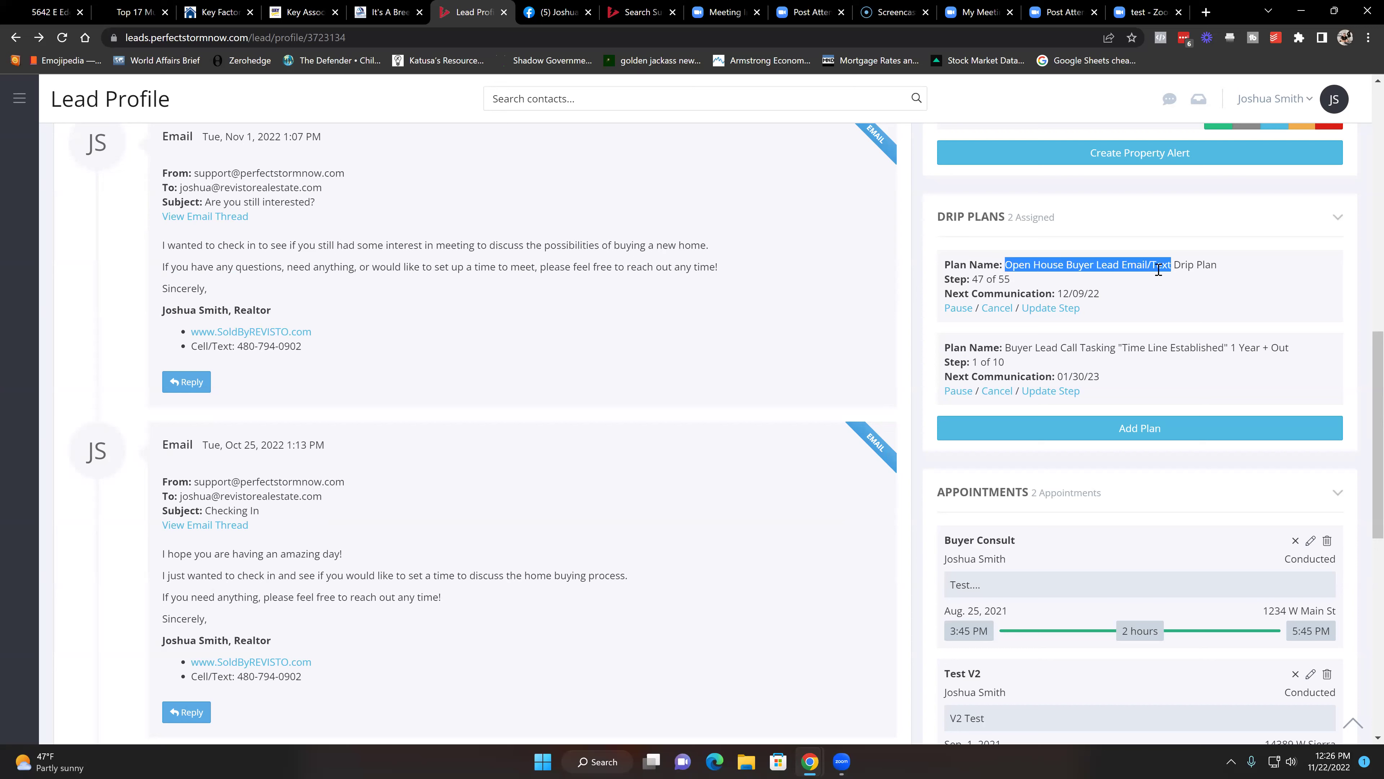
{"action": "left_click", "coordinate": [1027, 284]}
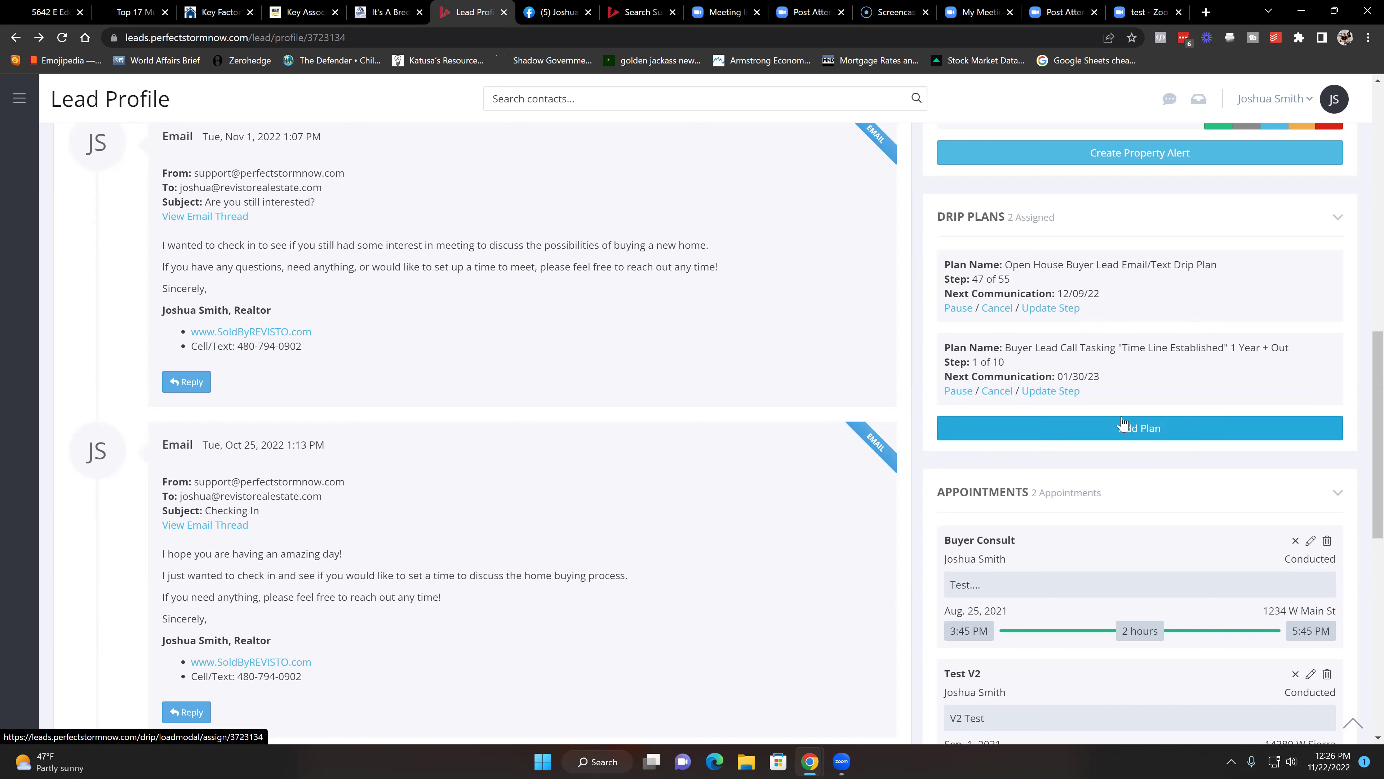
- Look through the full list of drip plans that can be assigned to the lead, and close it without adding one
{"action": "left_click", "coordinate": [1123, 428]}
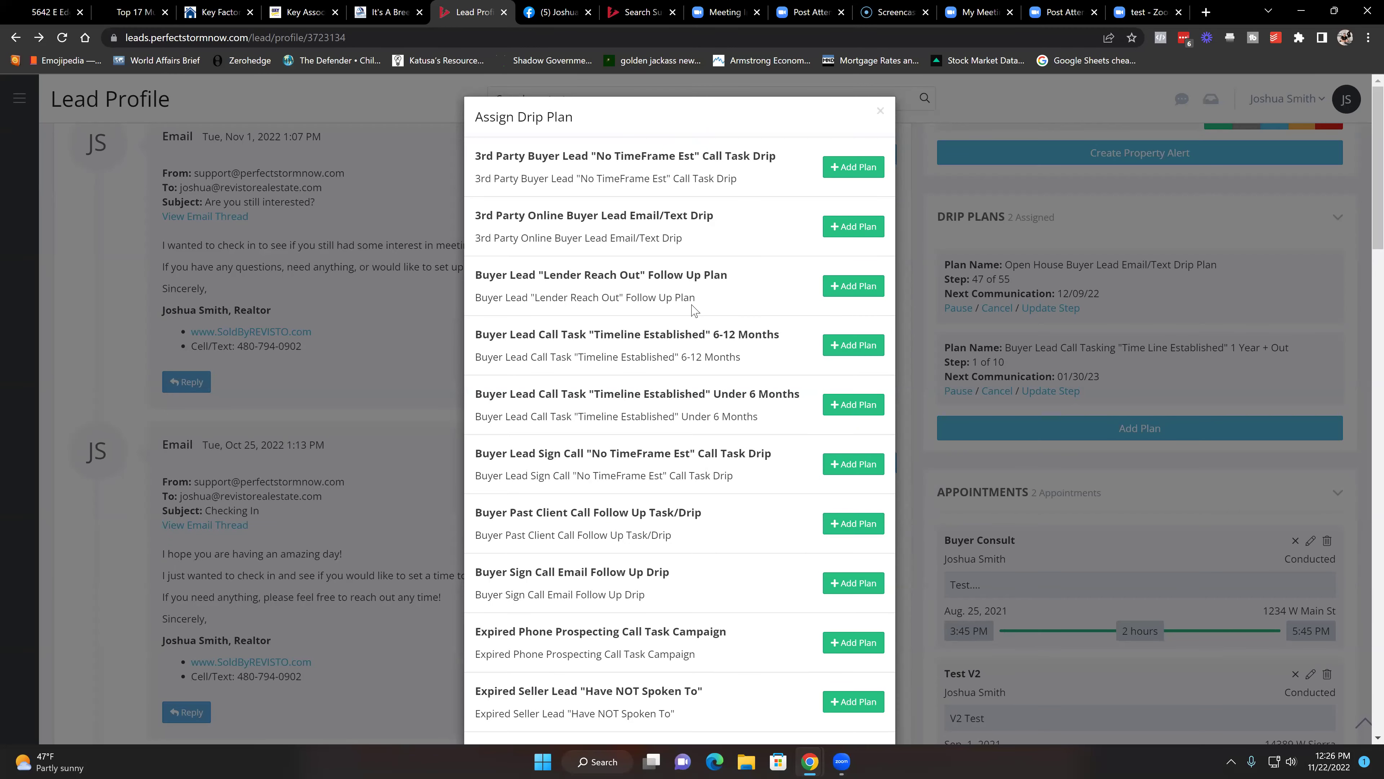
{"action": "scroll", "coordinate": [693, 309], "scroll_direction": "down", "scroll_amount": 3}
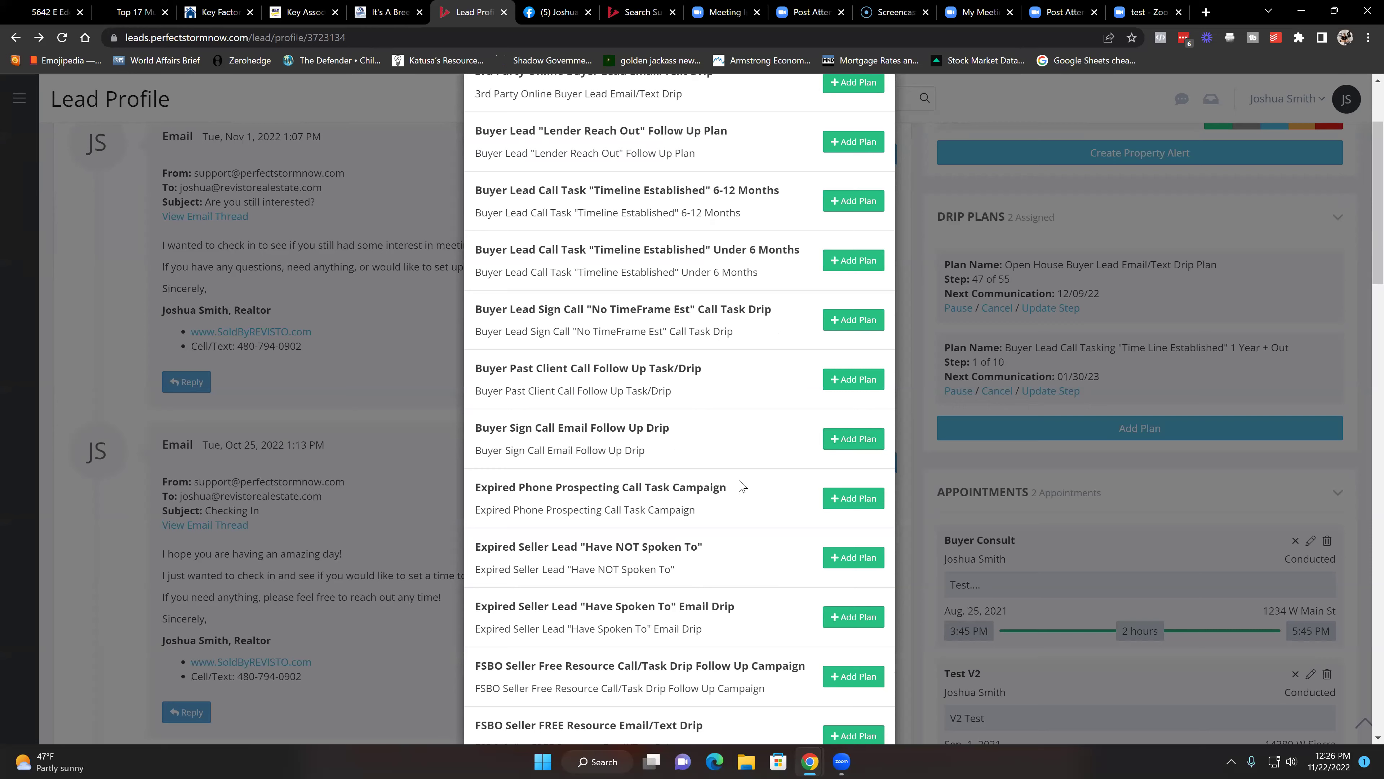
{"action": "scroll", "coordinate": [741, 485], "scroll_direction": "down", "scroll_amount": 20}
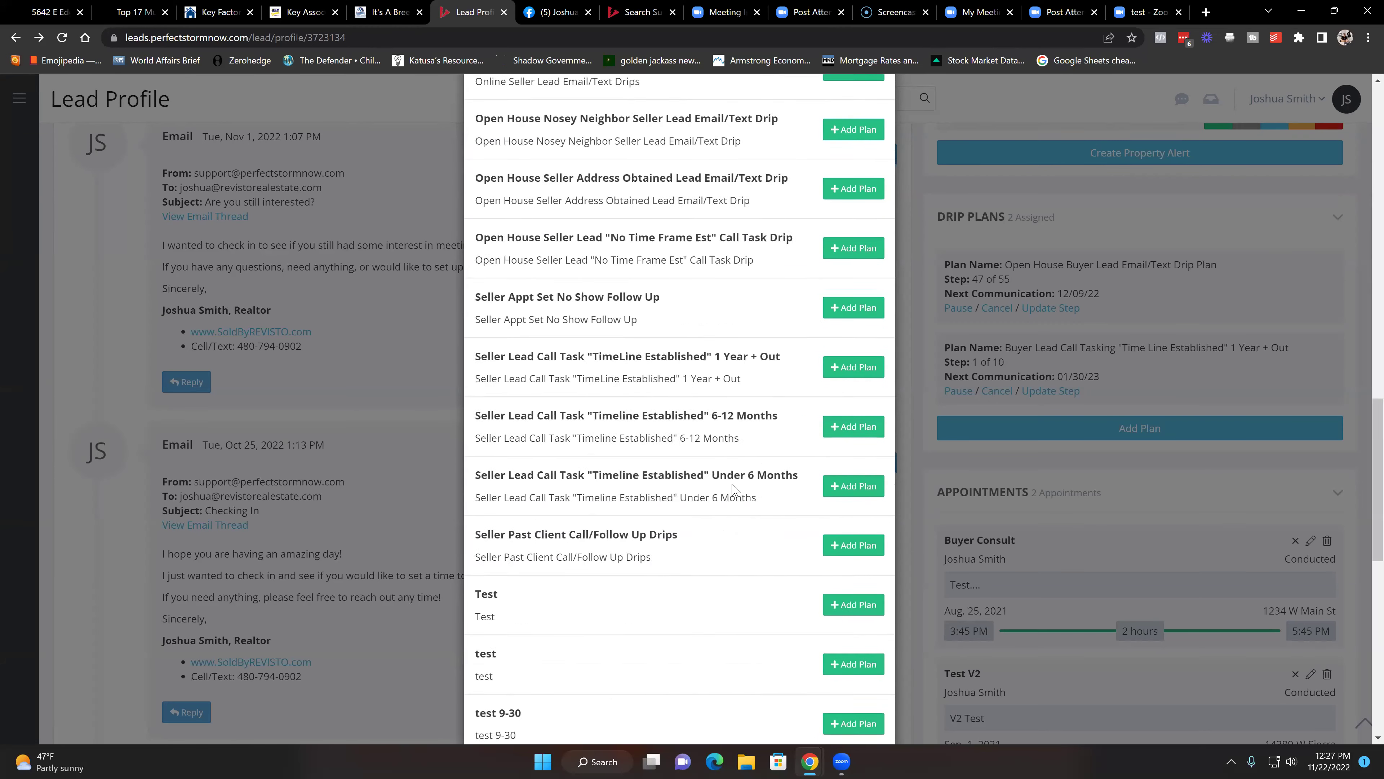
{"action": "scroll", "coordinate": [733, 487], "scroll_direction": "down", "scroll_amount": 10}
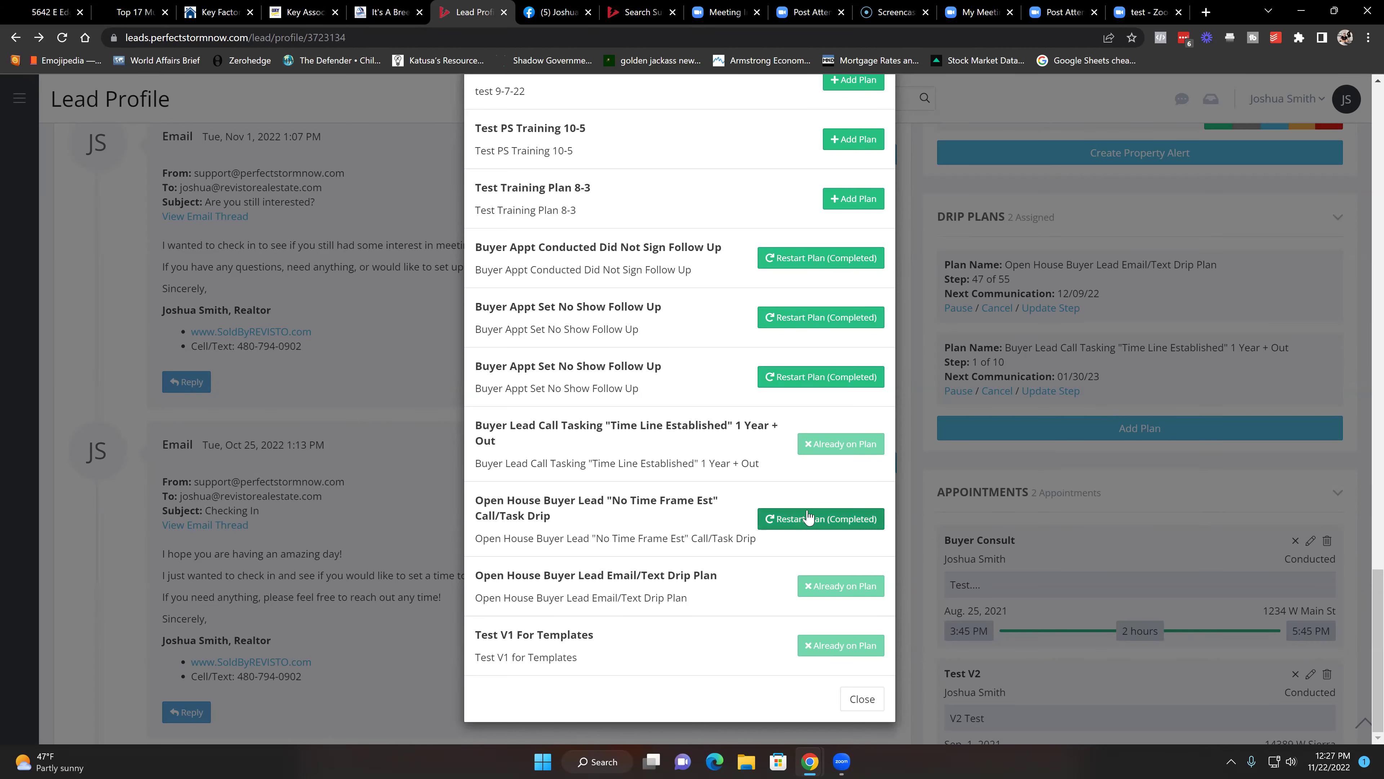
{"action": "scroll", "coordinate": [801, 507], "scroll_direction": "up", "scroll_amount": 20}
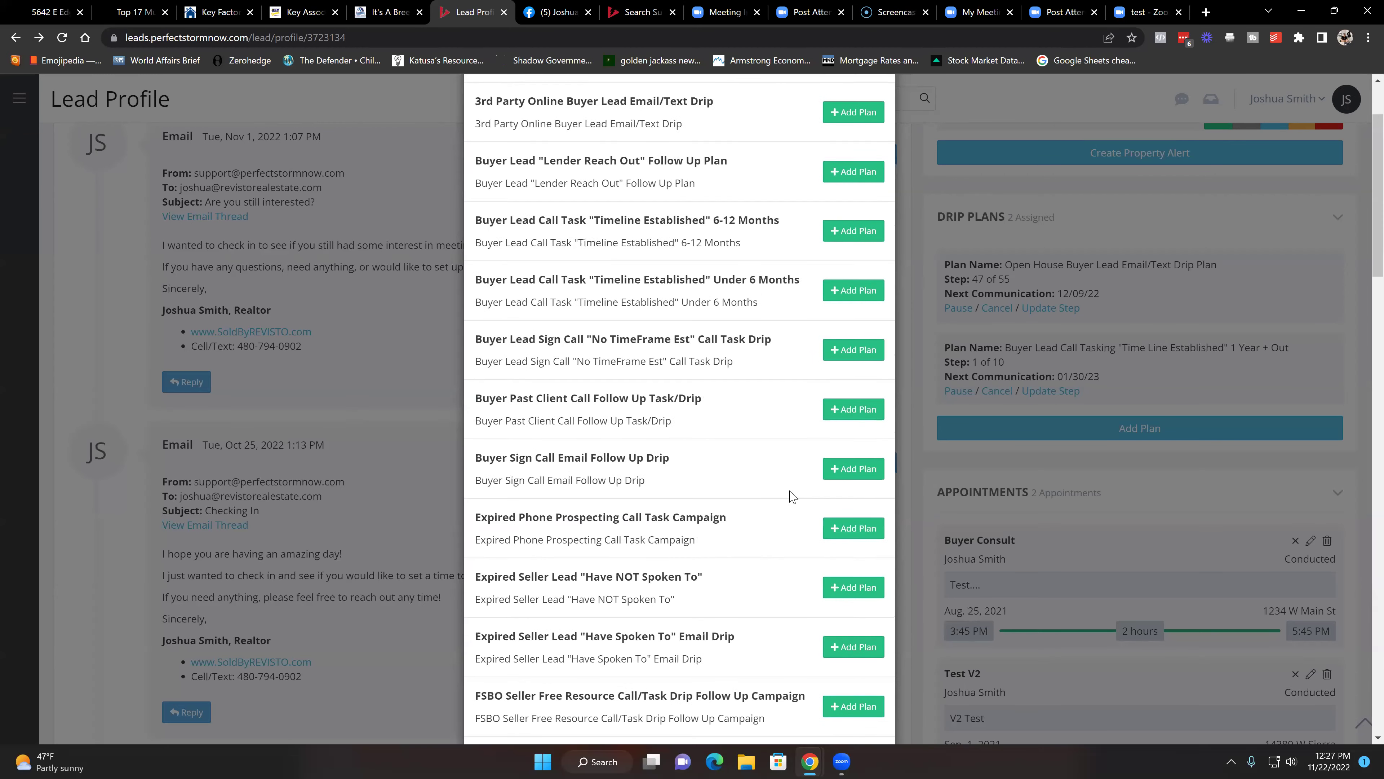
{"action": "scroll", "coordinate": [792, 496], "scroll_direction": "up", "scroll_amount": 3}
{"action": "left_click", "coordinate": [878, 109]}
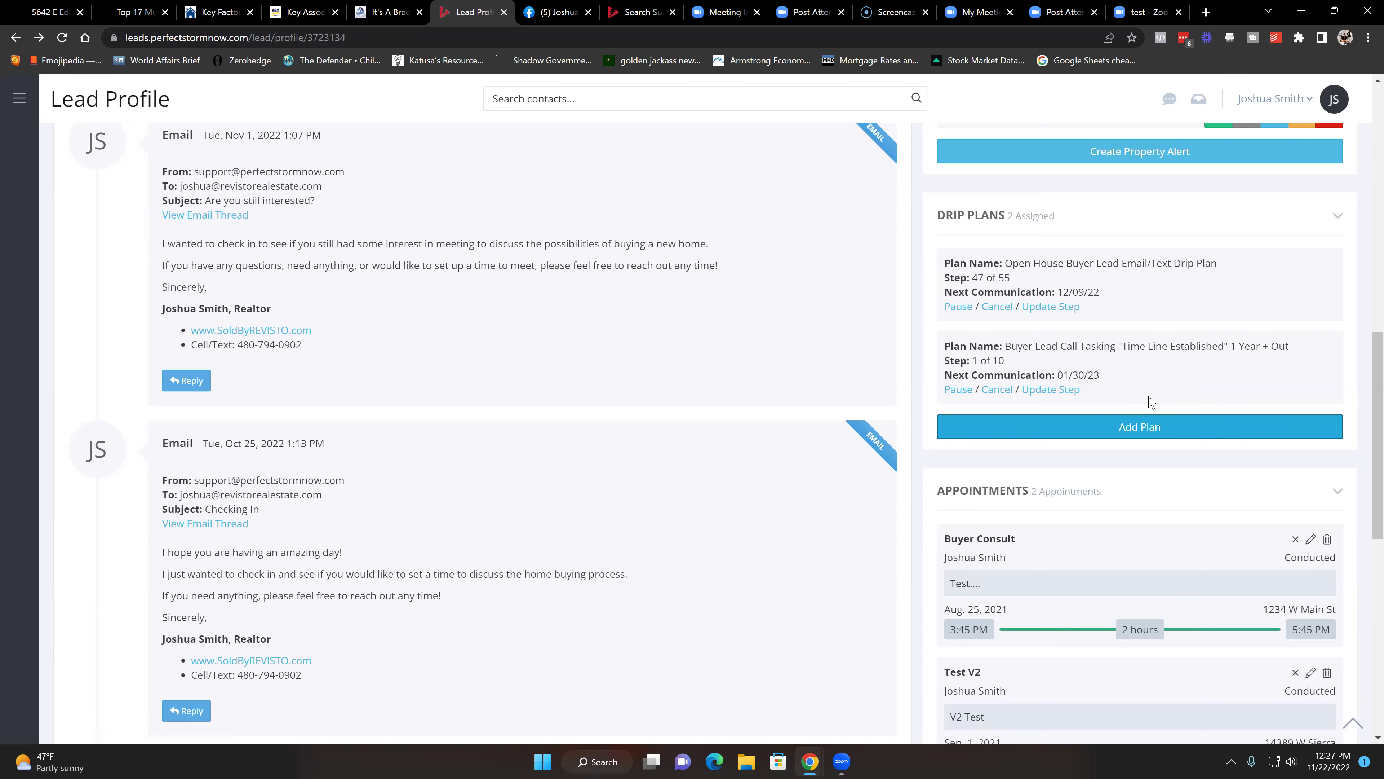
- Review the lead's appointments and the appointment types offered for a new one, and return to the lead profile without creating an appointment
{"action": "scroll", "coordinate": [1145, 382], "scroll_direction": "down", "scroll_amount": 4}
{"action": "scroll", "coordinate": [1150, 360], "scroll_direction": "down", "scroll_amount": 1}
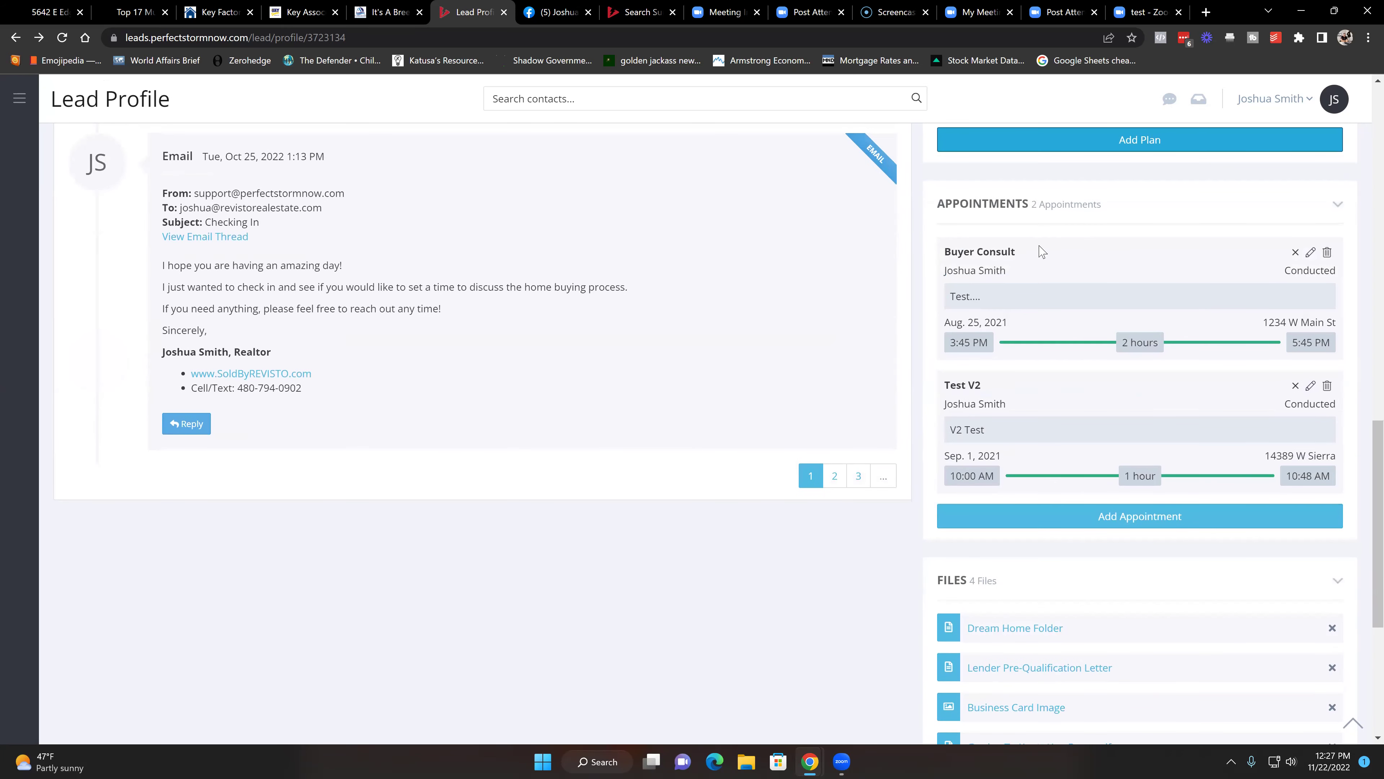
{"action": "left_click", "coordinate": [1083, 521]}
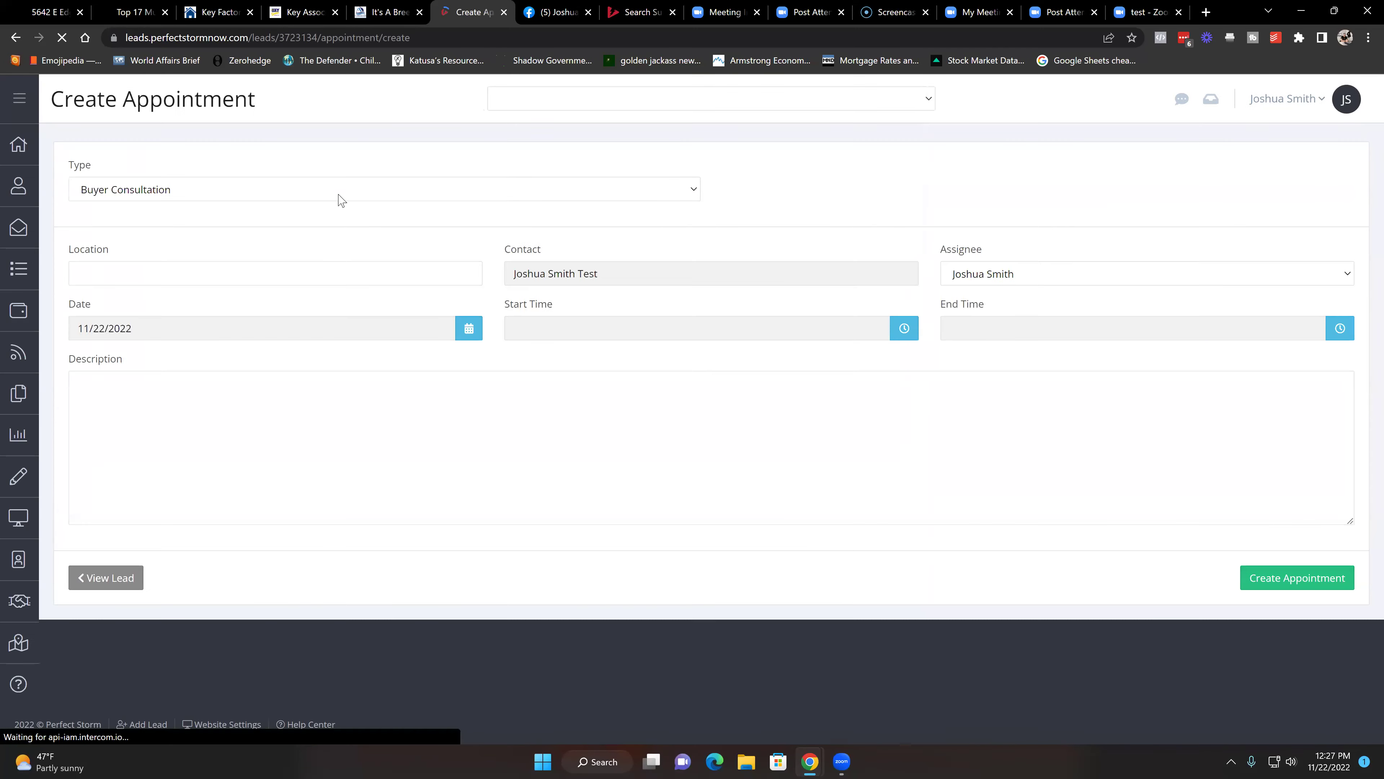
{"action": "left_click", "coordinate": [276, 194]}
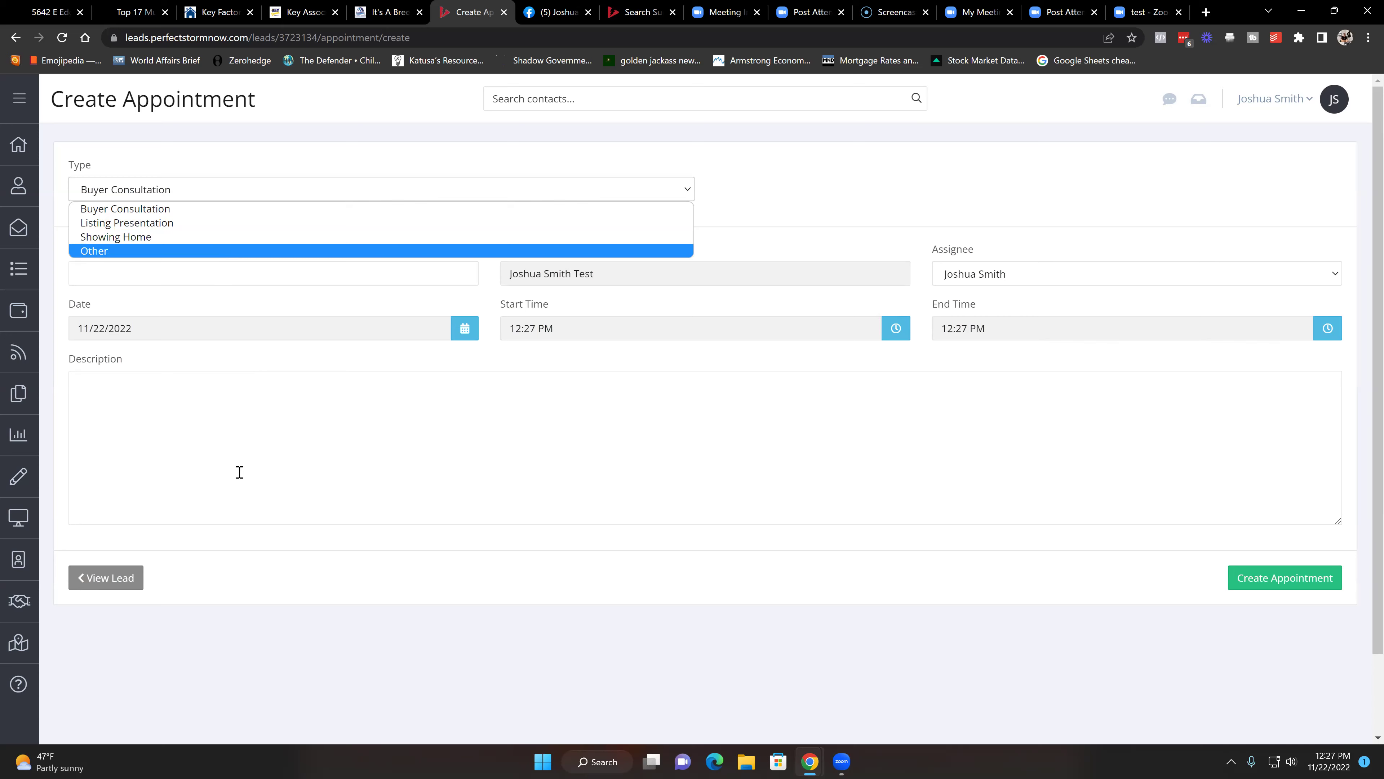
{"action": "left_click", "coordinate": [15, 37]}
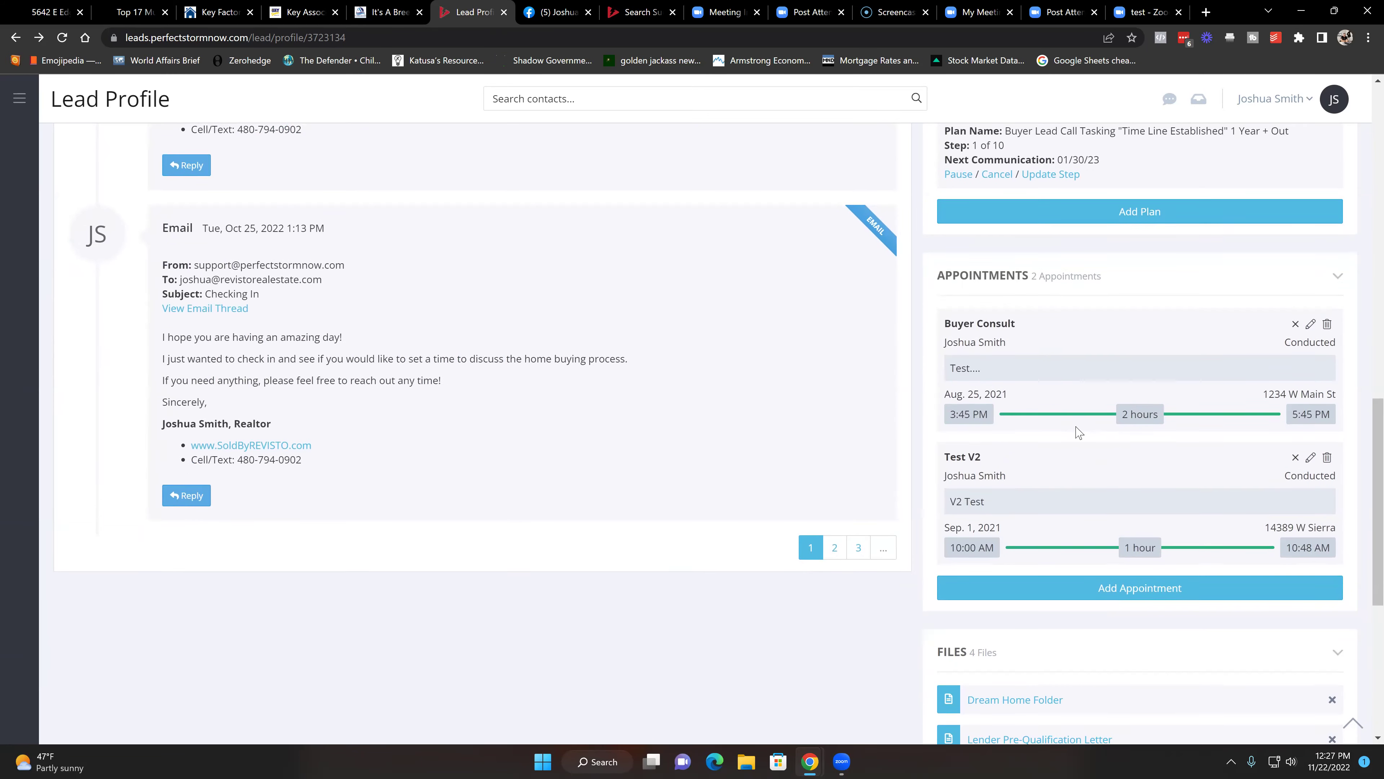
- Look through the files stored on the lead profile and the summary of its linked transaction
{"action": "scroll", "coordinate": [1078, 430], "scroll_direction": "down", "scroll_amount": 3}
{"action": "scroll", "coordinate": [1090, 390], "scroll_direction": "down", "scroll_amount": 3}
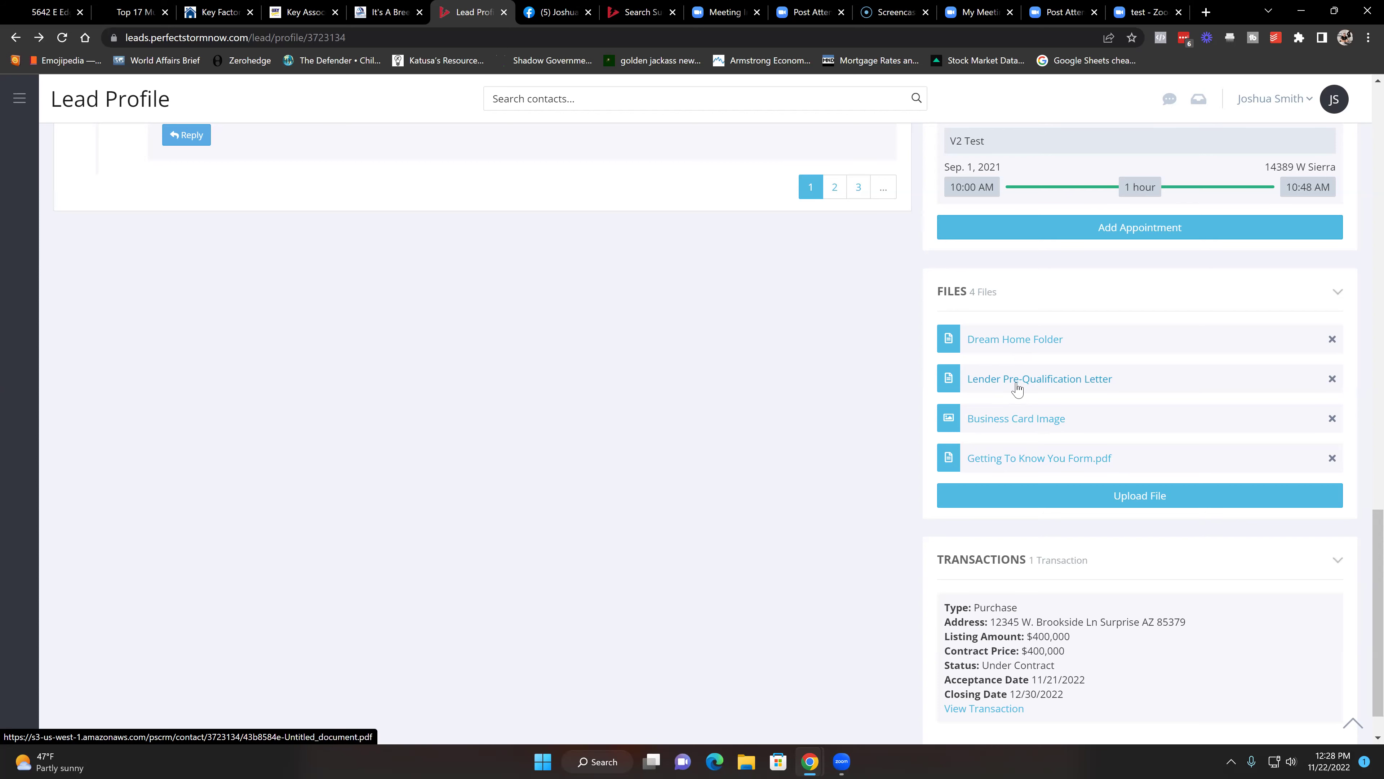
{"action": "scroll", "coordinate": [1096, 404], "scroll_direction": "down", "scroll_amount": 1}
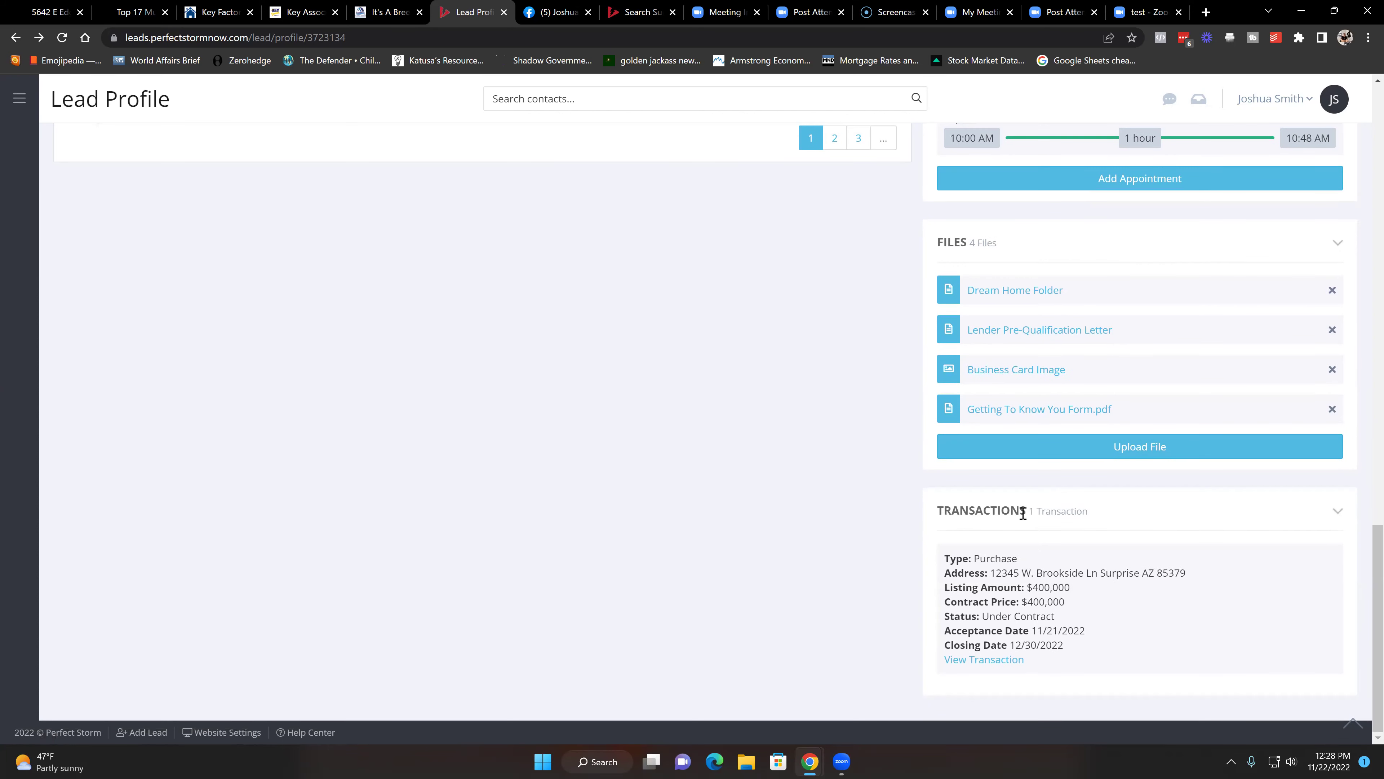
- View the full details of the lead's linked purchase transaction, and return to the start of the lead profile
{"action": "scroll", "coordinate": [1028, 513], "scroll_direction": "up", "scroll_amount": 10}
{"action": "scroll", "coordinate": [1027, 516], "scroll_direction": "down", "scroll_amount": 10}
{"action": "left_click", "coordinate": [969, 661]}
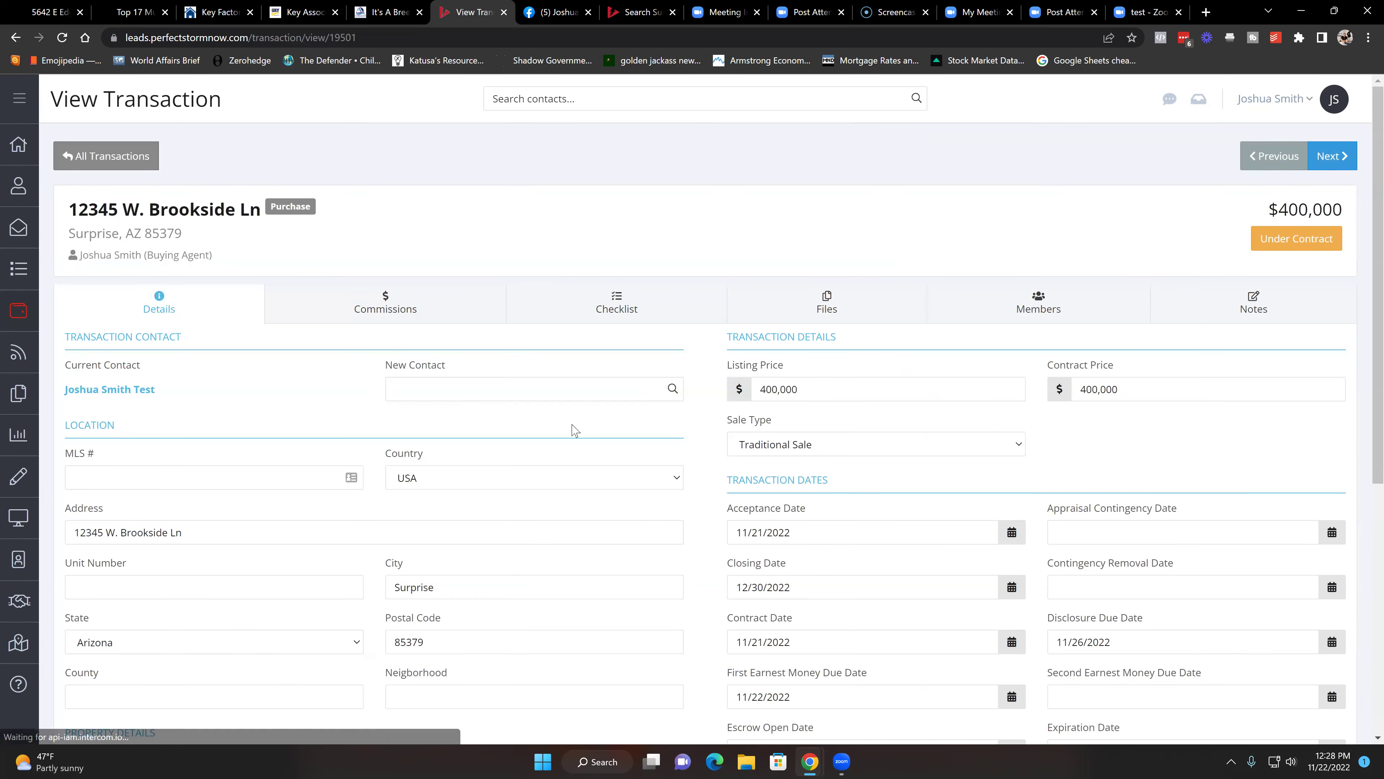
{"action": "scroll", "coordinate": [577, 555], "scroll_direction": "down", "scroll_amount": 2}
{"action": "scroll", "coordinate": [577, 555], "scroll_direction": "up", "scroll_amount": 2}
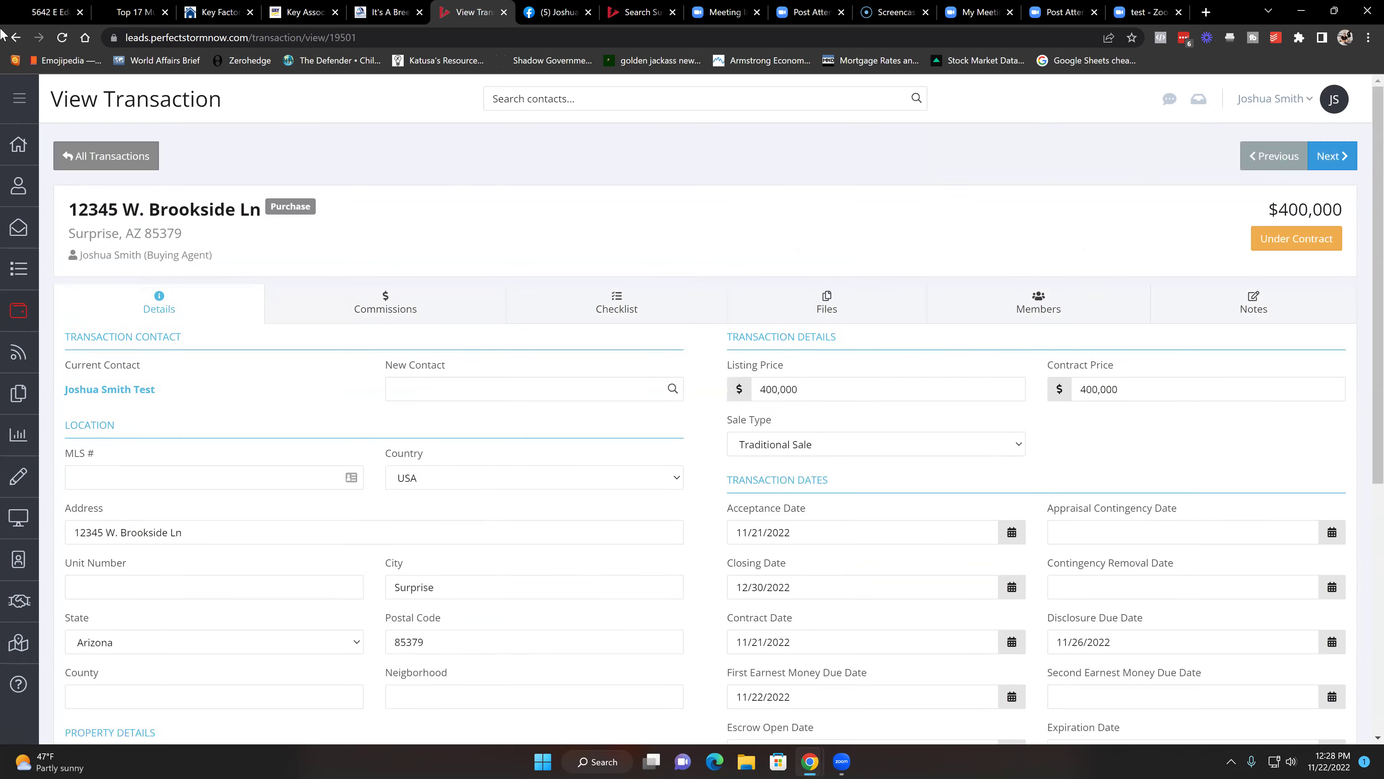
{"action": "left_click", "coordinate": [15, 37]}
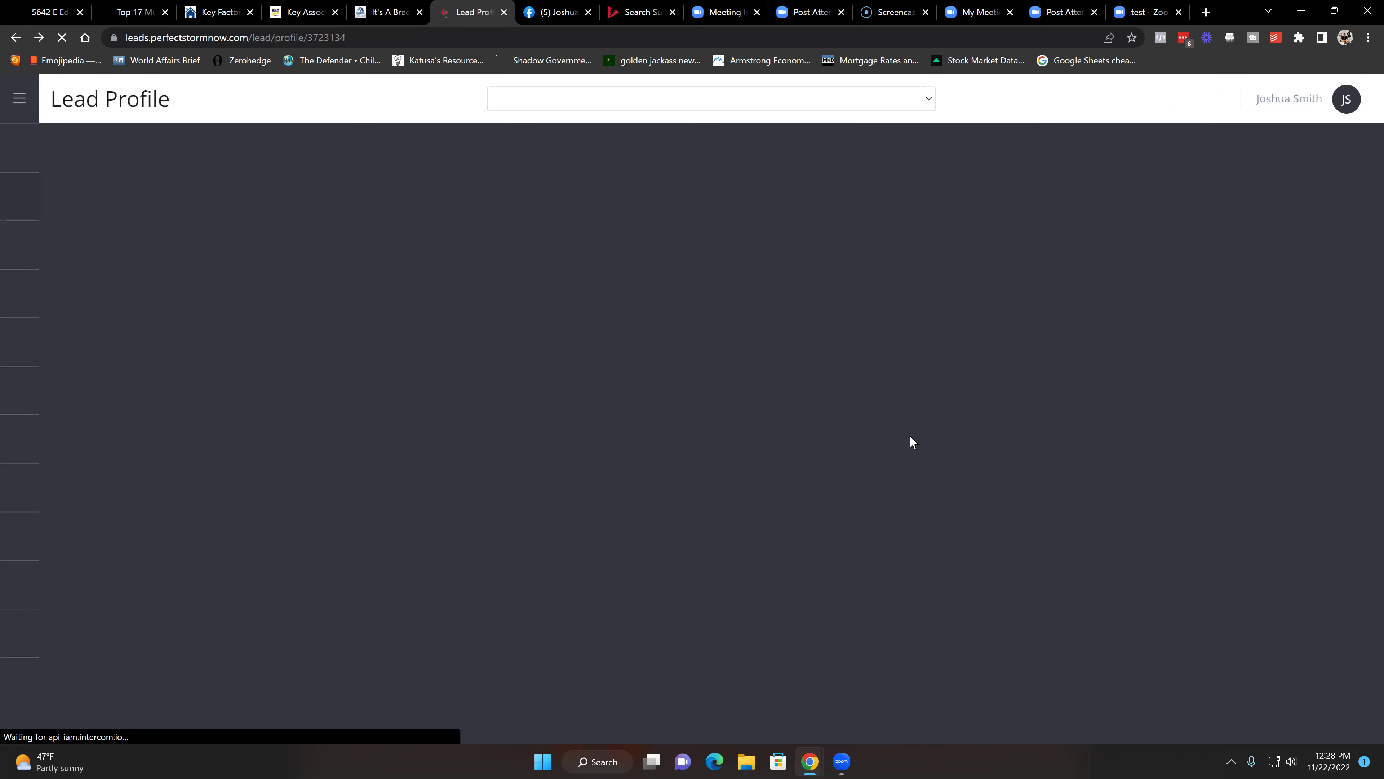
{"action": "scroll", "coordinate": [1006, 529], "scroll_direction": "up", "scroll_amount": 10}
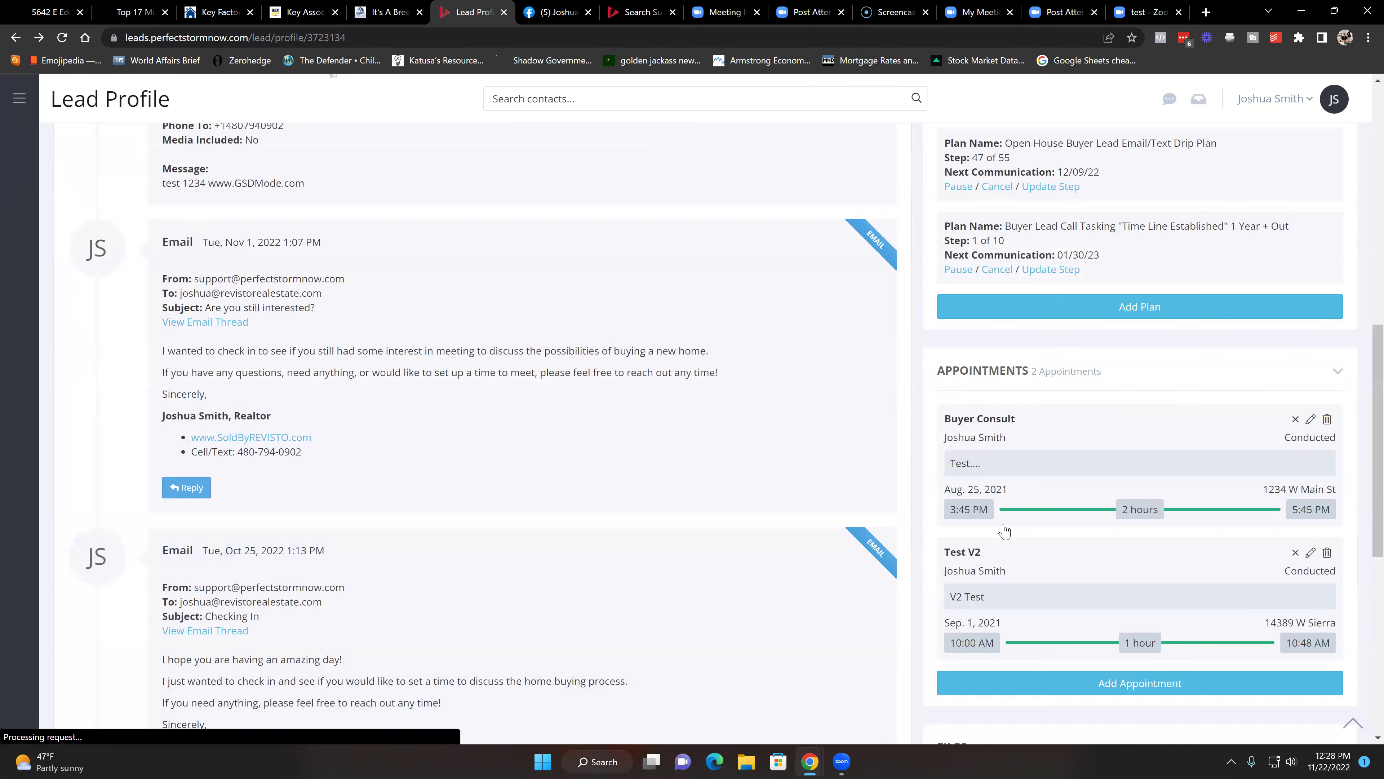
{"action": "scroll", "coordinate": [1005, 529], "scroll_direction": "up", "scroll_amount": 2}
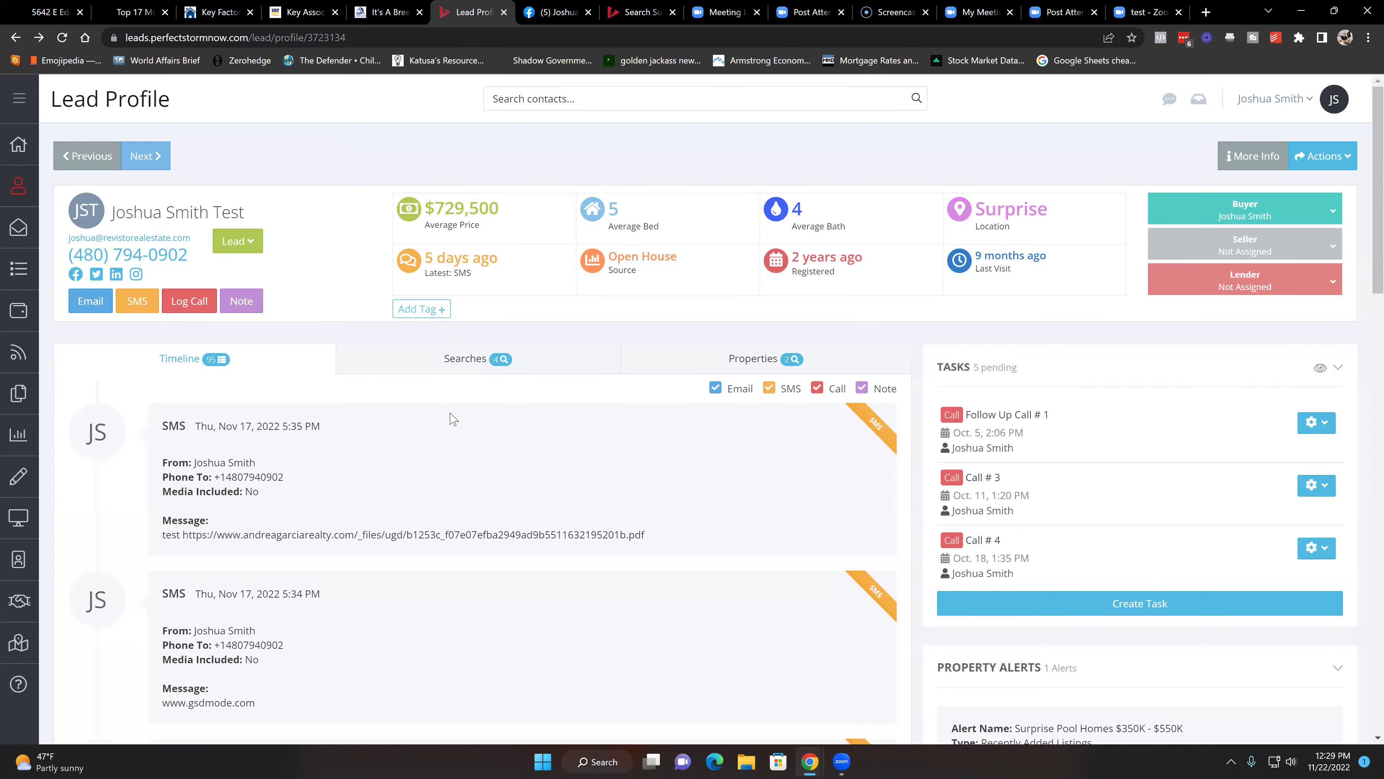
- Show the dashboard's Contact Source and Visit Source charts for the Forever period
{"action": "left_click", "coordinate": [19, 147]}
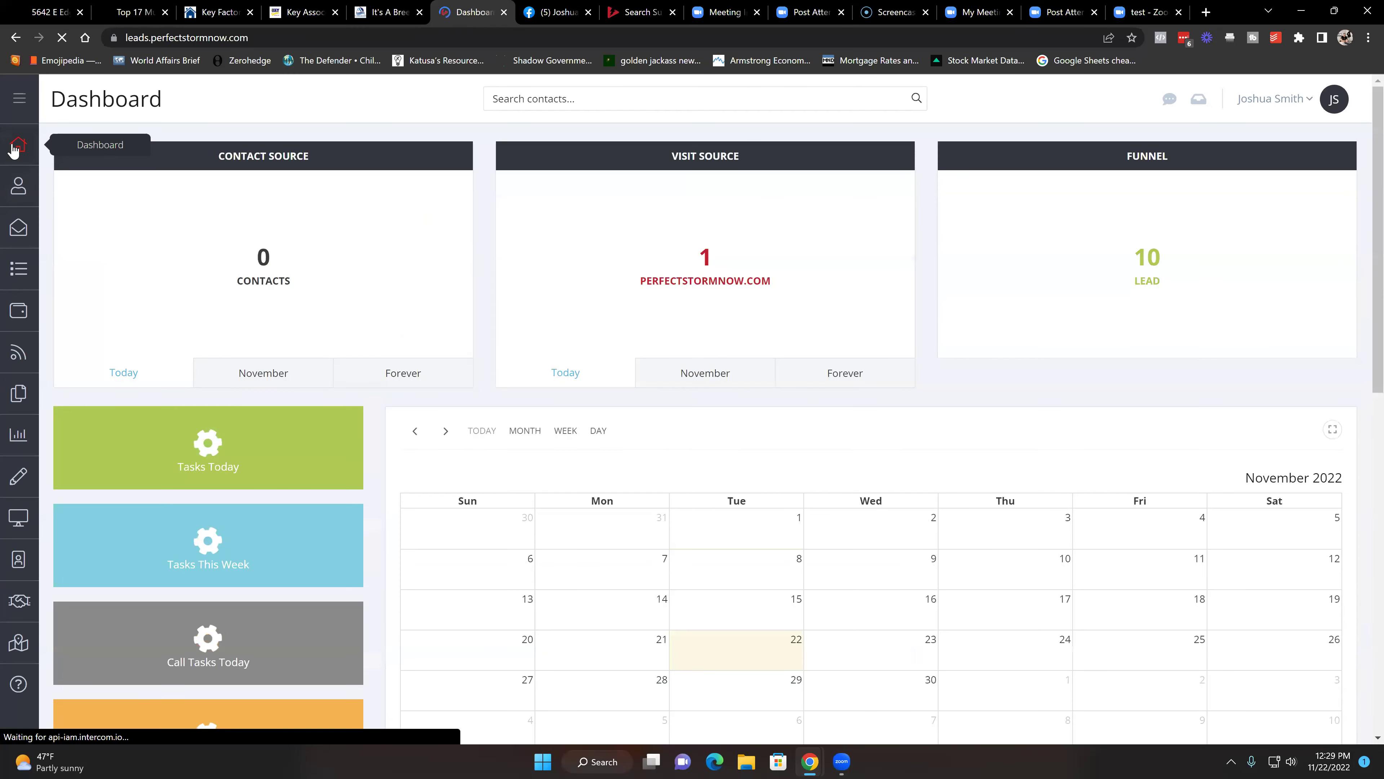
{"action": "left_click", "coordinate": [410, 376]}
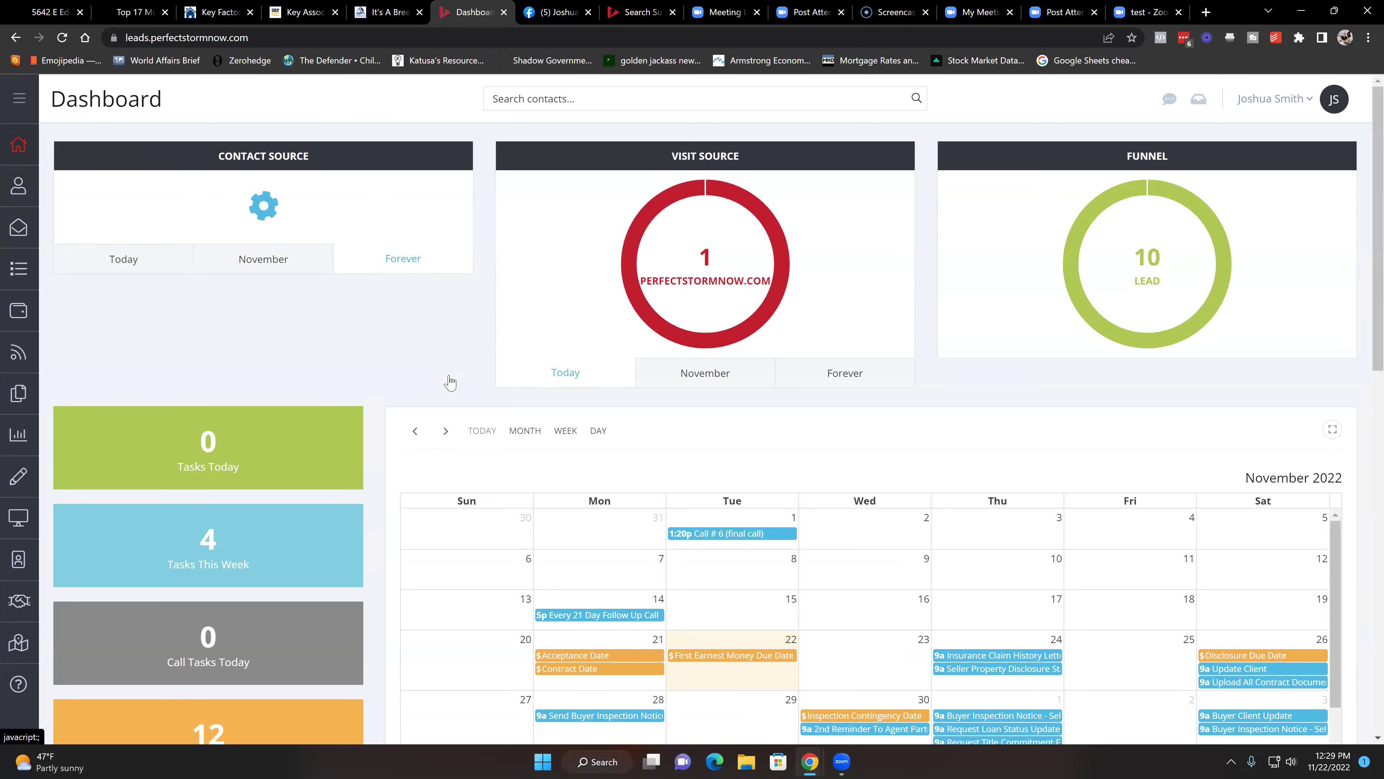
{"action": "left_click", "coordinate": [876, 382]}
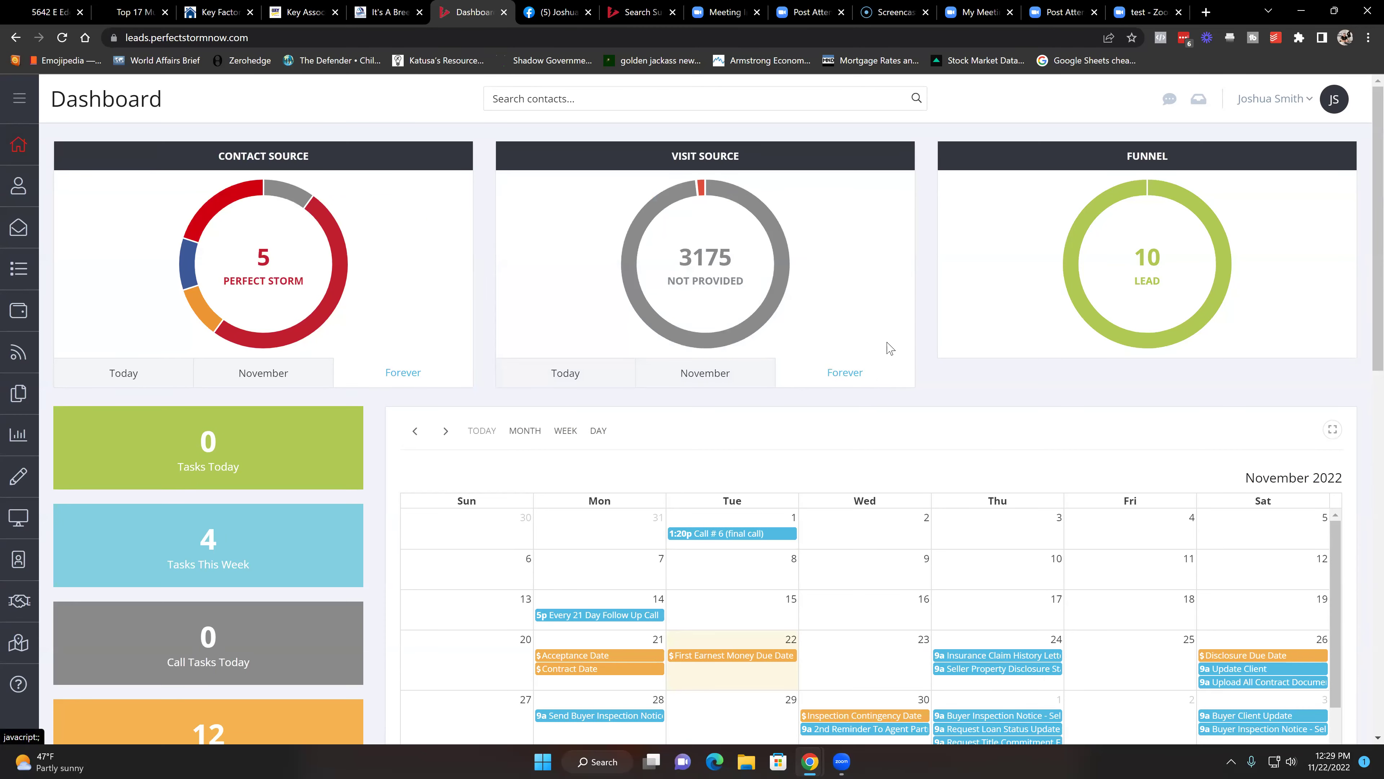